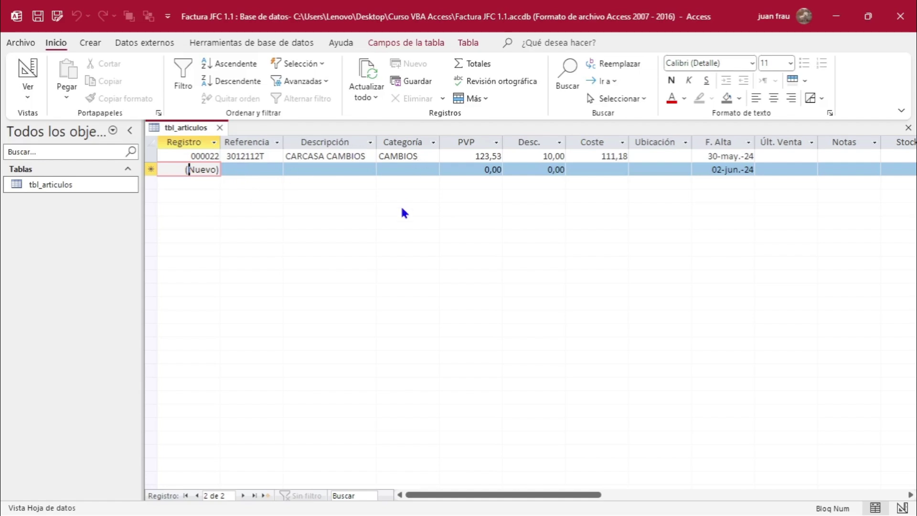
Add an article record with reference 3012252P, description HORQUILLA and category CAMBIO
key("Tab")
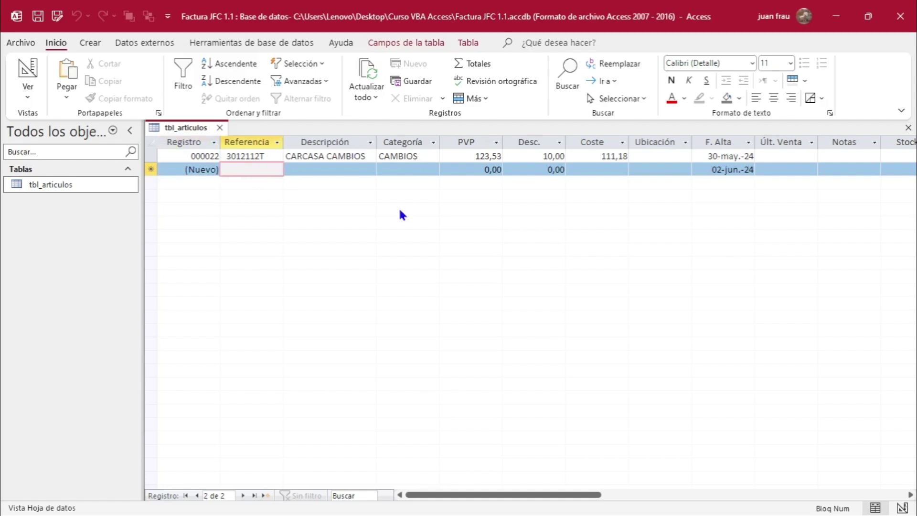
type("30122")
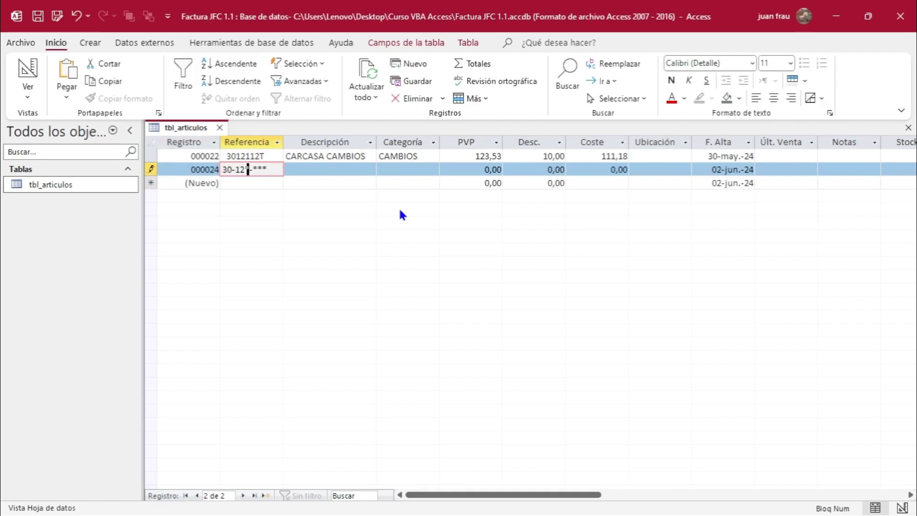
type("52P")
key("Tab")
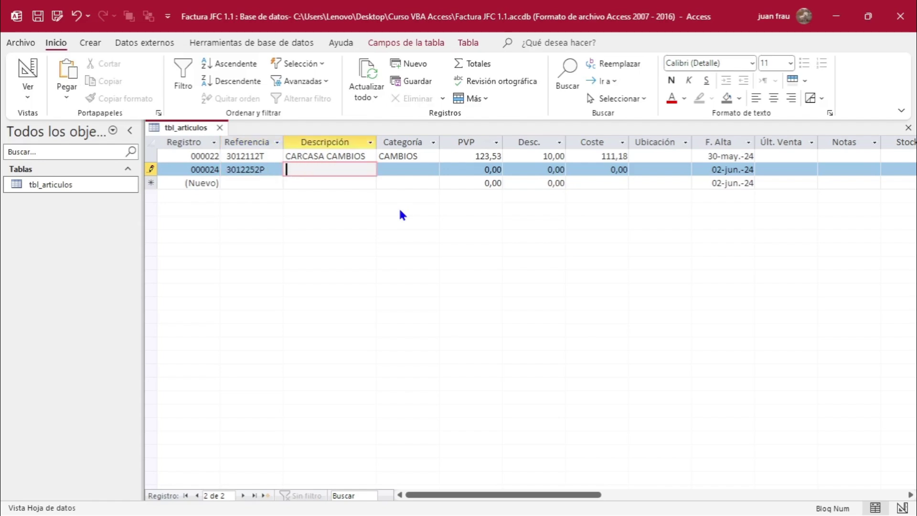
type("horquilla")
key("Tab")
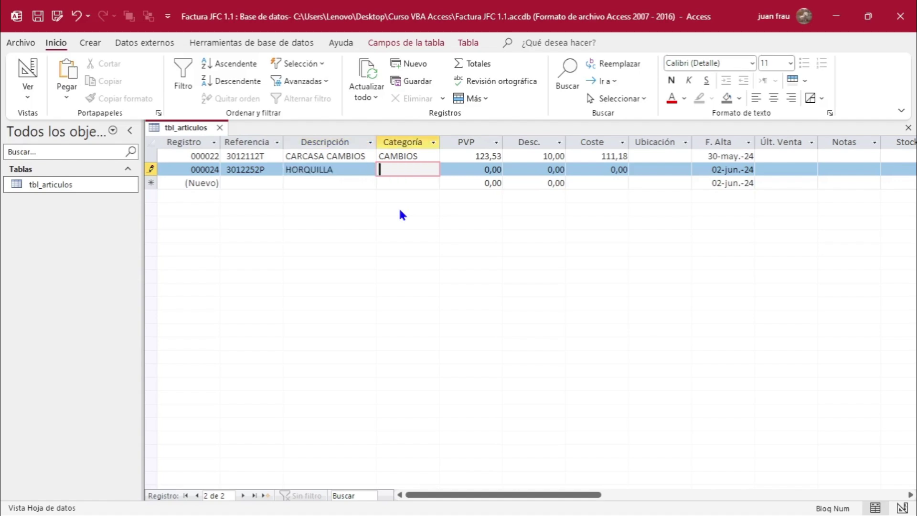
type("cambio")
key("Tab")
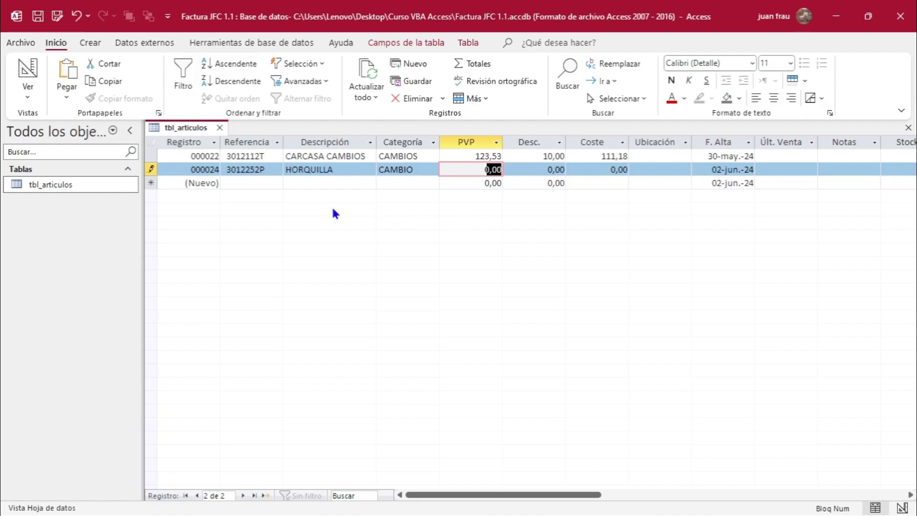
left_click(268, 185)
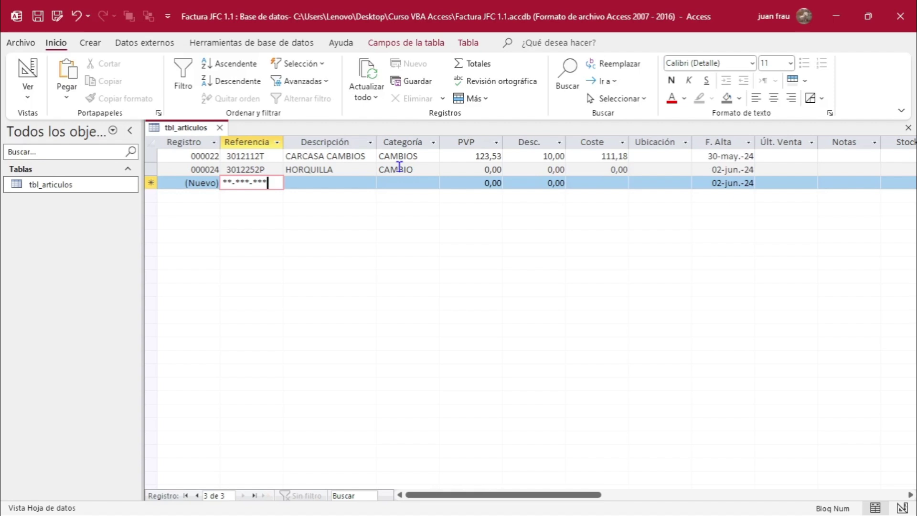
Compare the category entries of the CARCASA CAMBIOS and HORQUILLA records
left_click(430, 170)
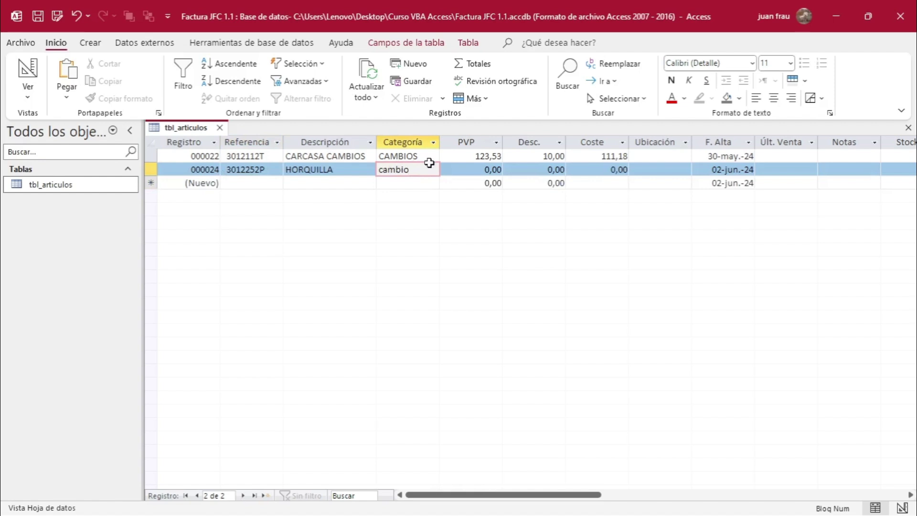
left_click(428, 155)
left_click(474, 171)
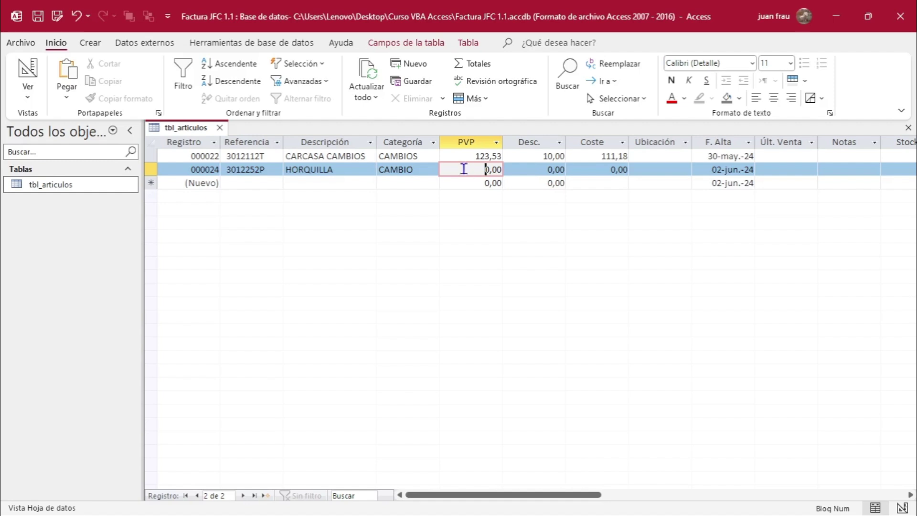
left_click(425, 157)
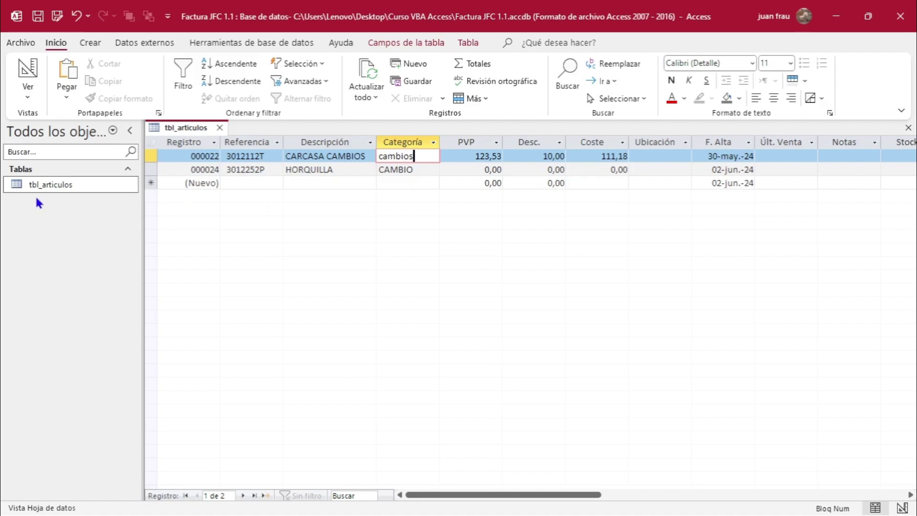
Show tbl_articulos in Design view and examine the data types offered for the Categoria_articulo field
left_click(47, 186)
left_click(30, 89)
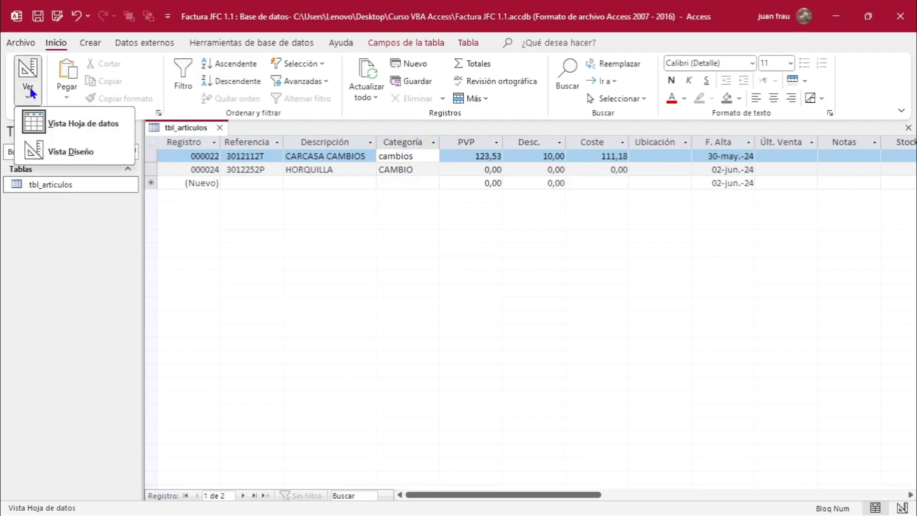
left_click(49, 152)
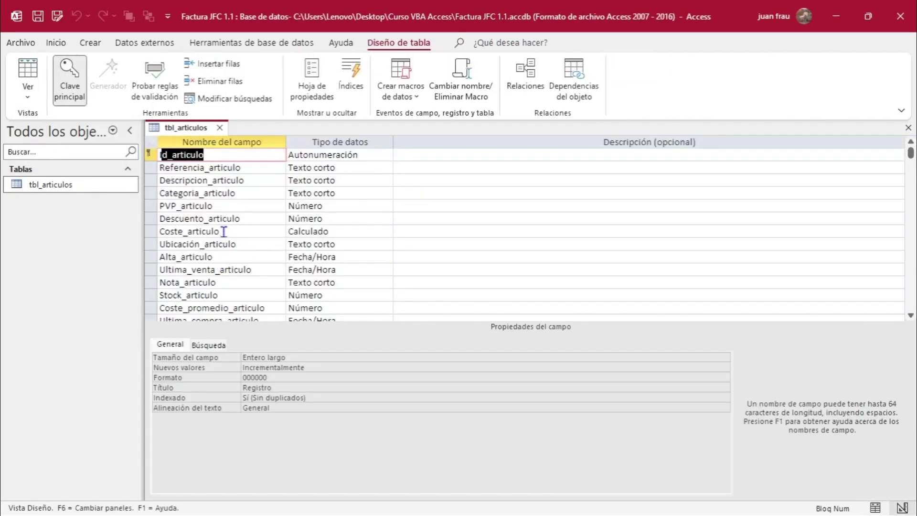
left_click(229, 192)
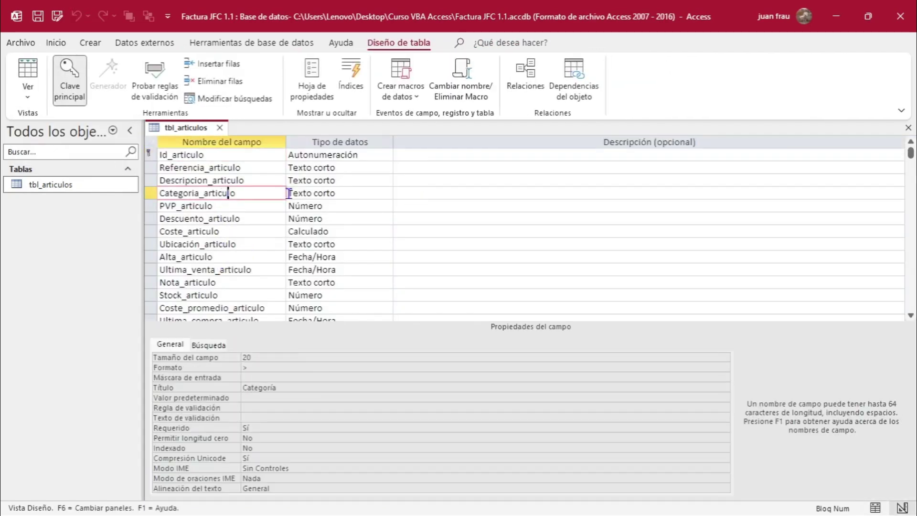
left_click(344, 192)
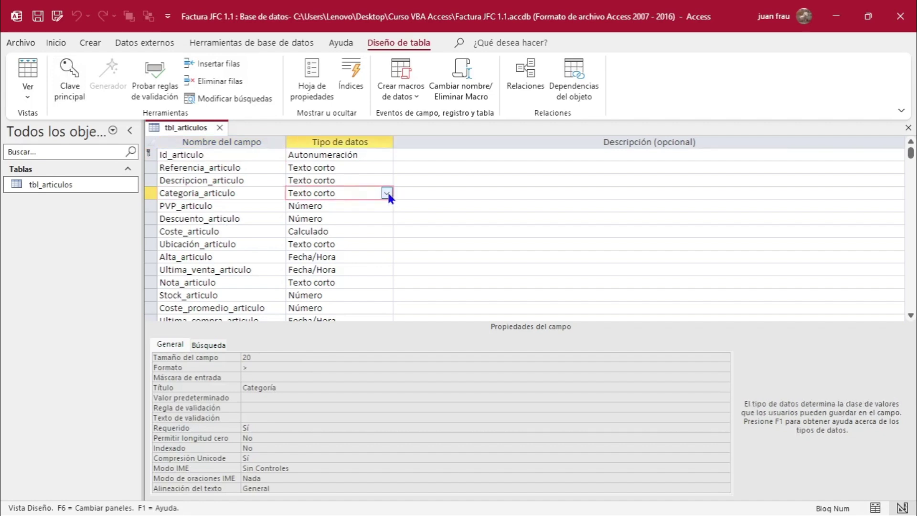
left_click(387, 192)
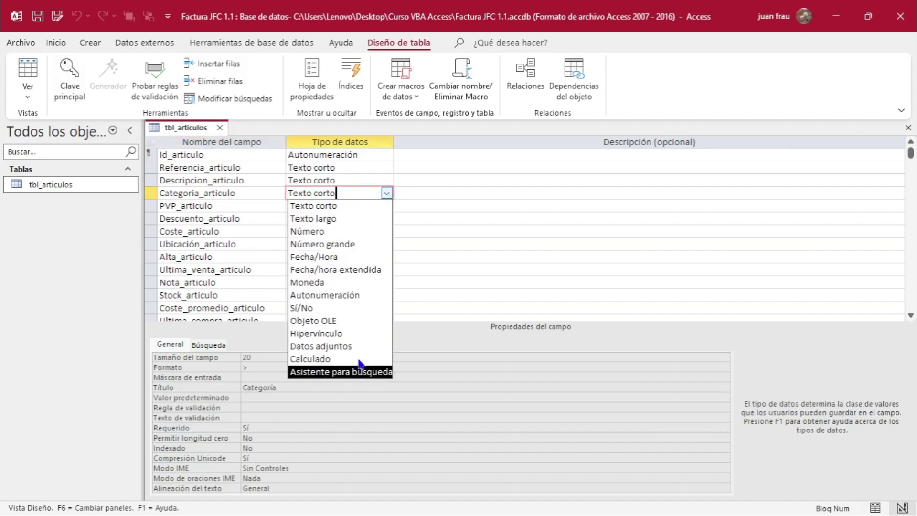
left_click(413, 193)
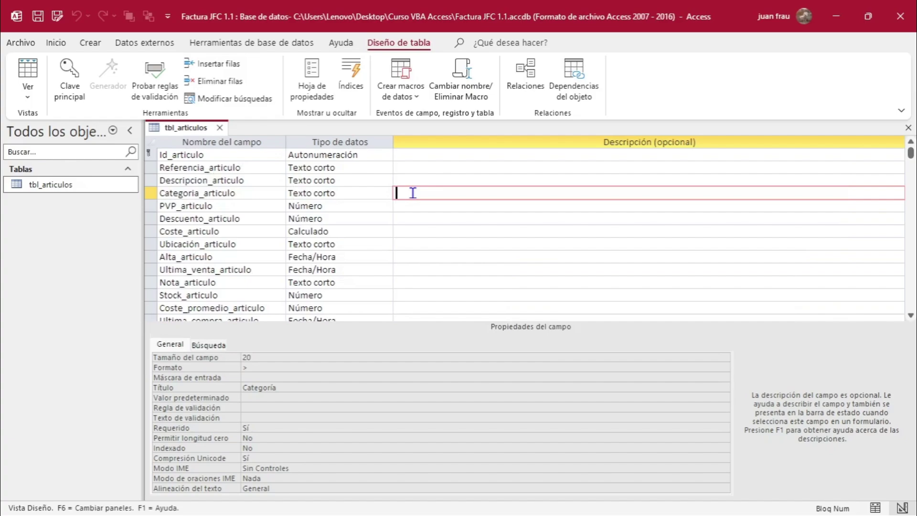
Switch to the FacturaJFC.xlsx workbook in Excel and review the fields planned for Tbl_Categoria and Tbl_IVA
key("alt+Tab")
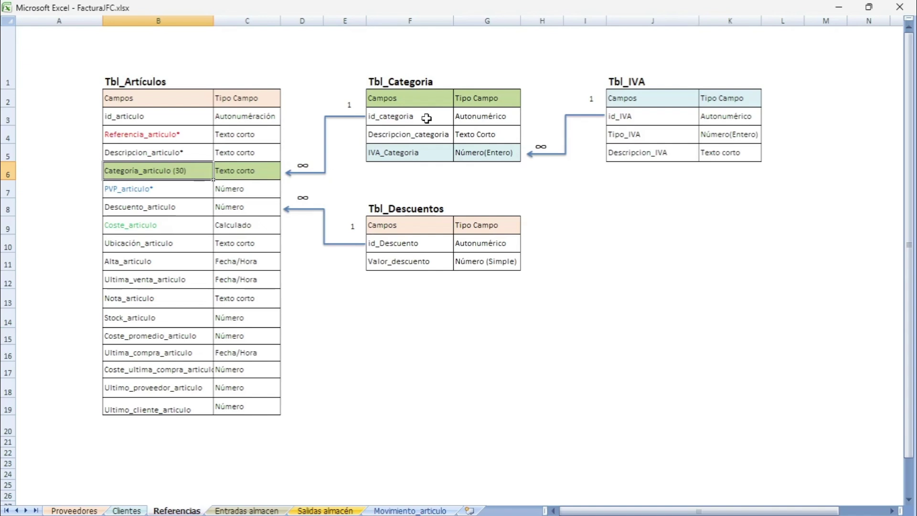
left_click(417, 136)
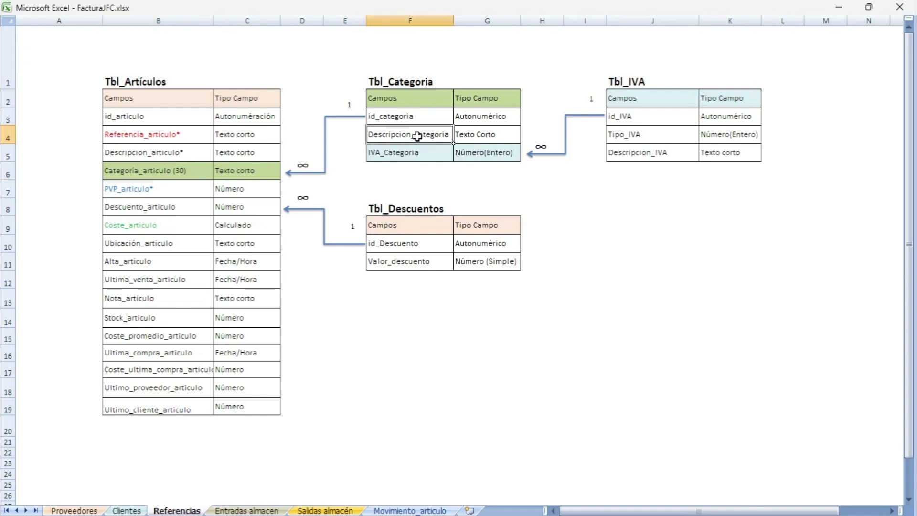
left_click(412, 154)
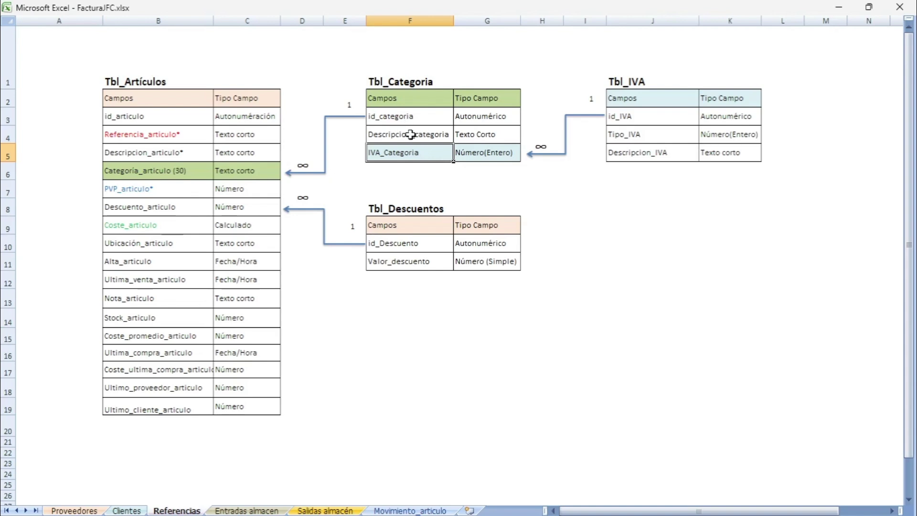
left_click(411, 135)
left_click(404, 152)
left_click(397, 112)
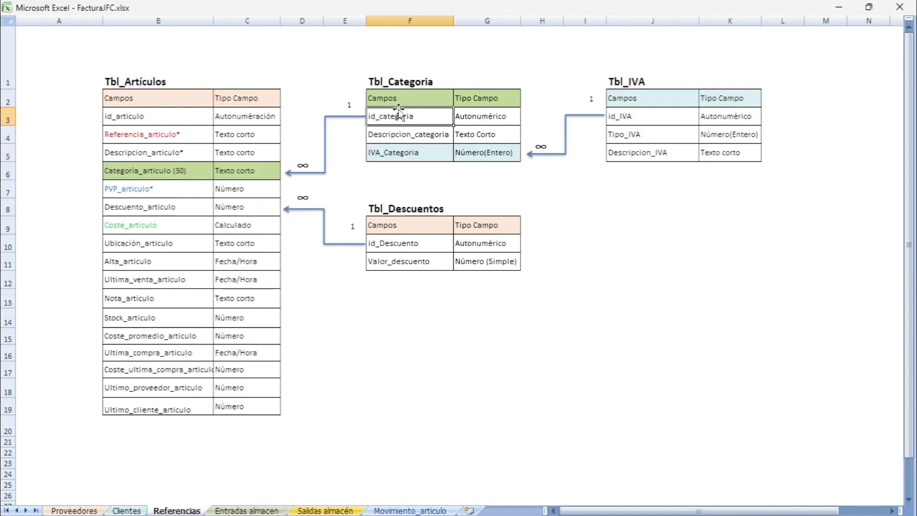
left_click(626, 105)
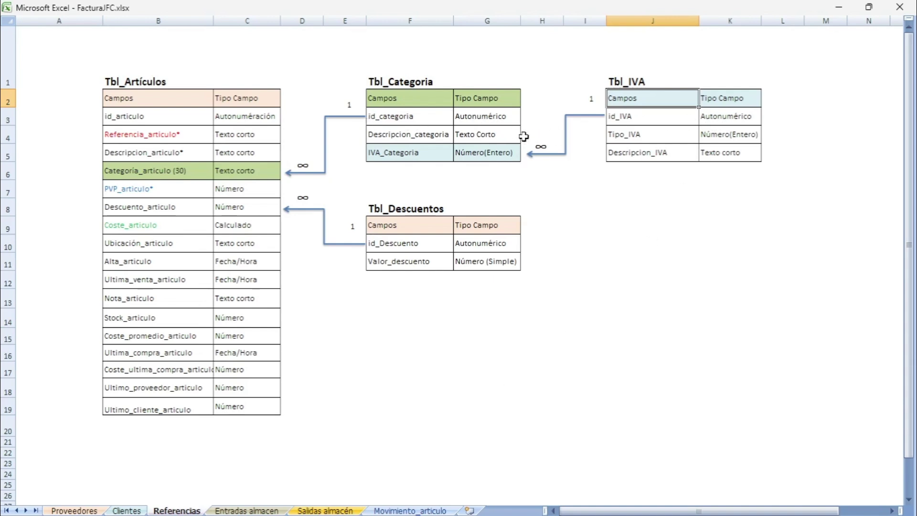
left_click(654, 116)
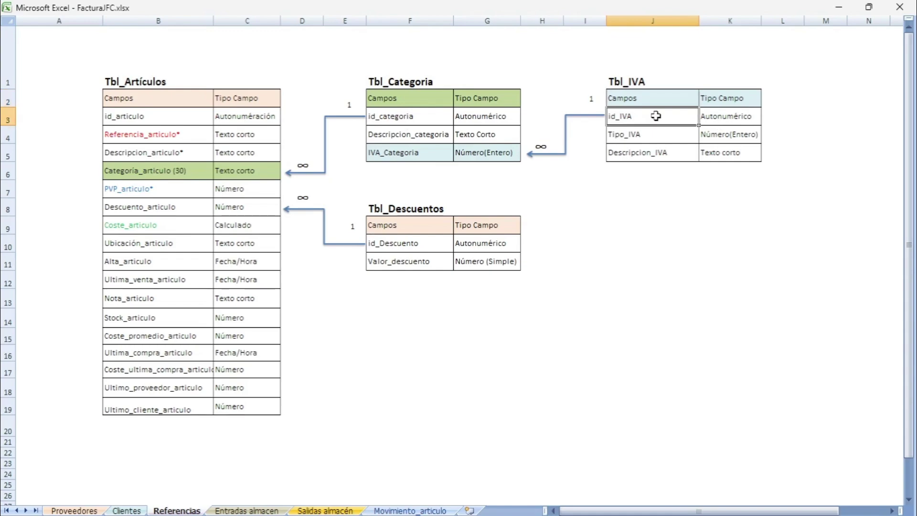
Switch back to Access and create a new blank table in Design view
key("alt+Tab")
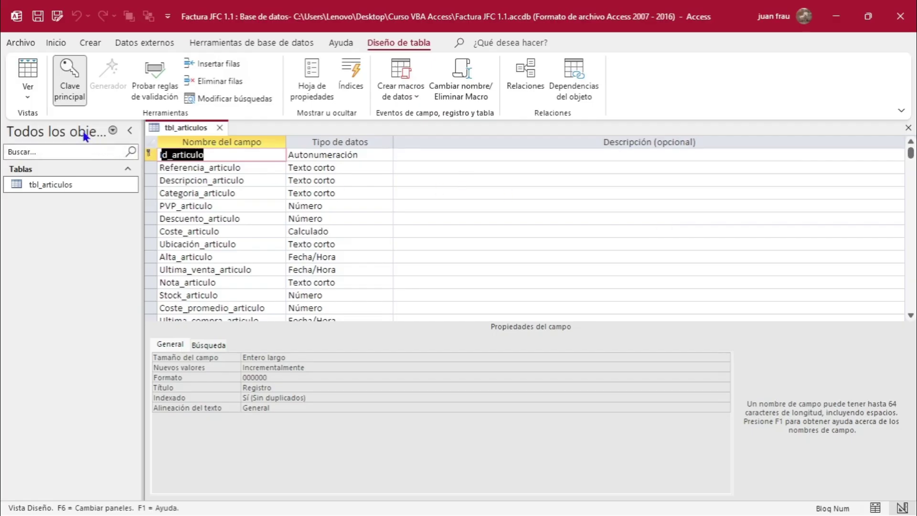
left_click(89, 45)
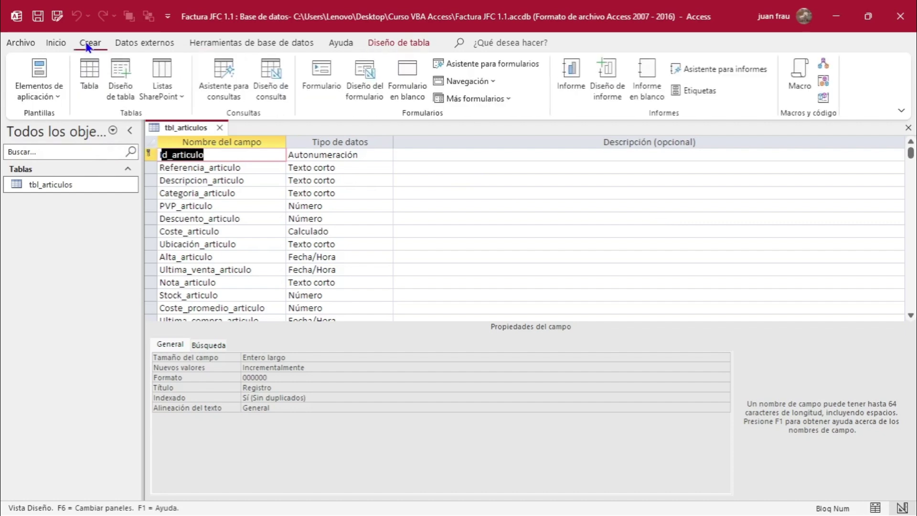
left_click(121, 83)
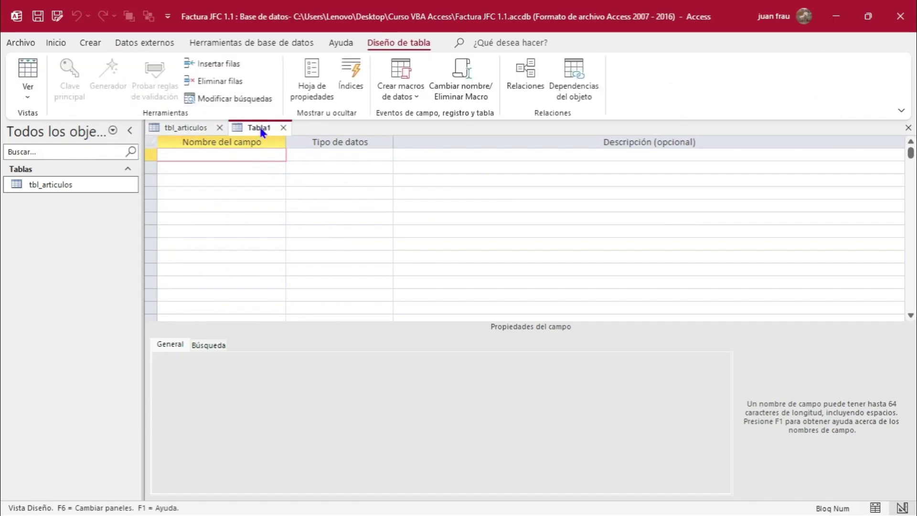
left_click(189, 128)
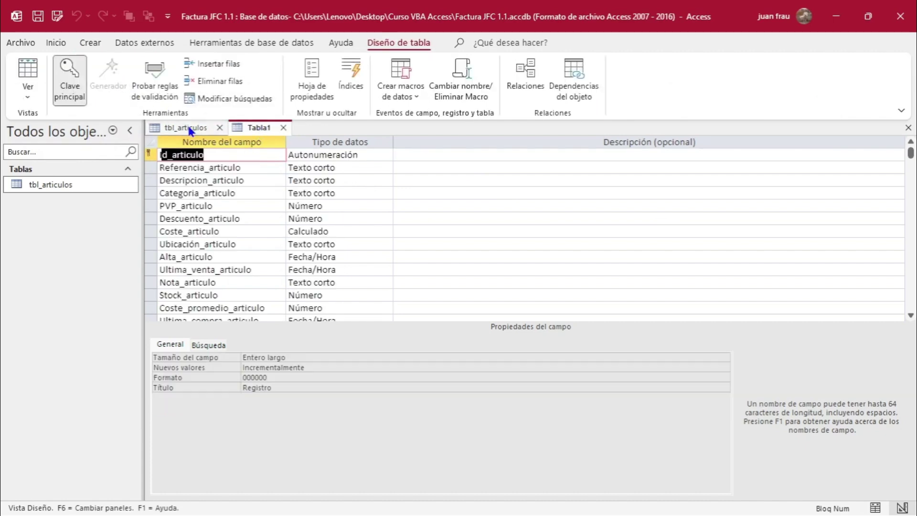
left_click(253, 130)
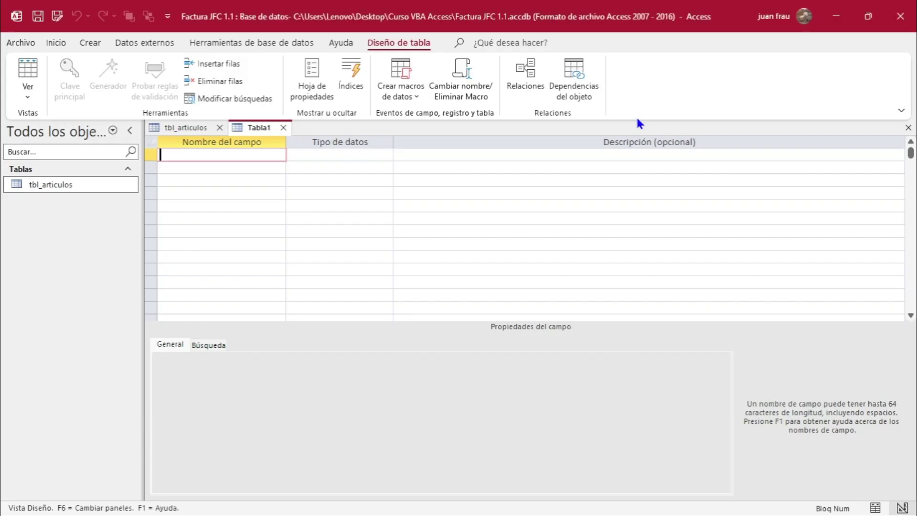
Add an id_IVA field of type Autonumeración to the new table and make it the primary key
type("id_IVA")
key("Return")
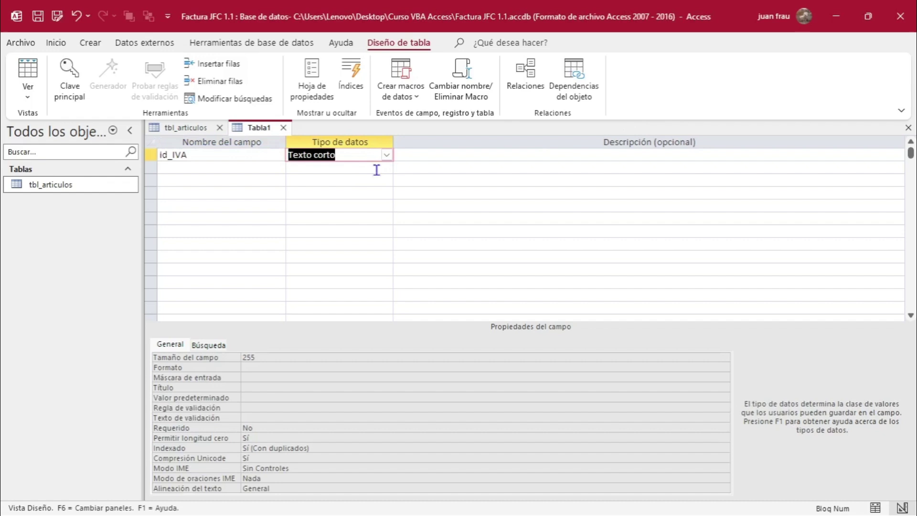
left_click(386, 154)
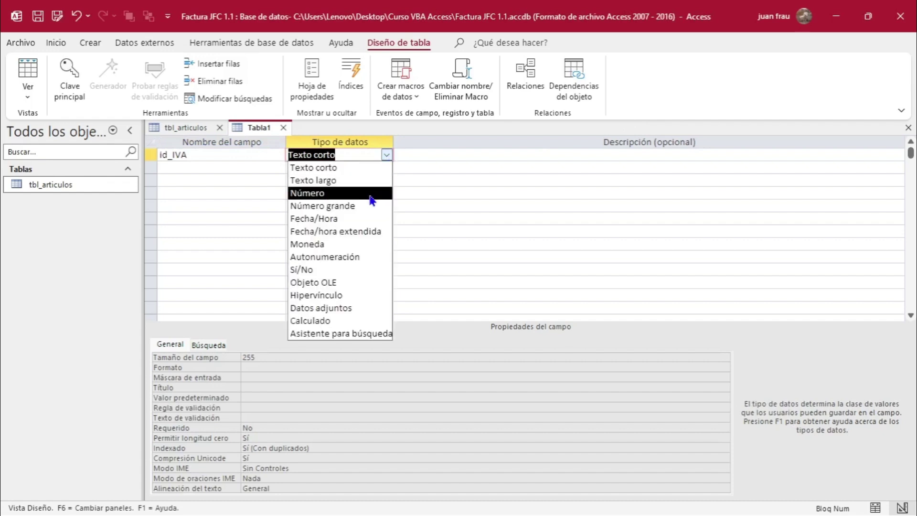
left_click(345, 256)
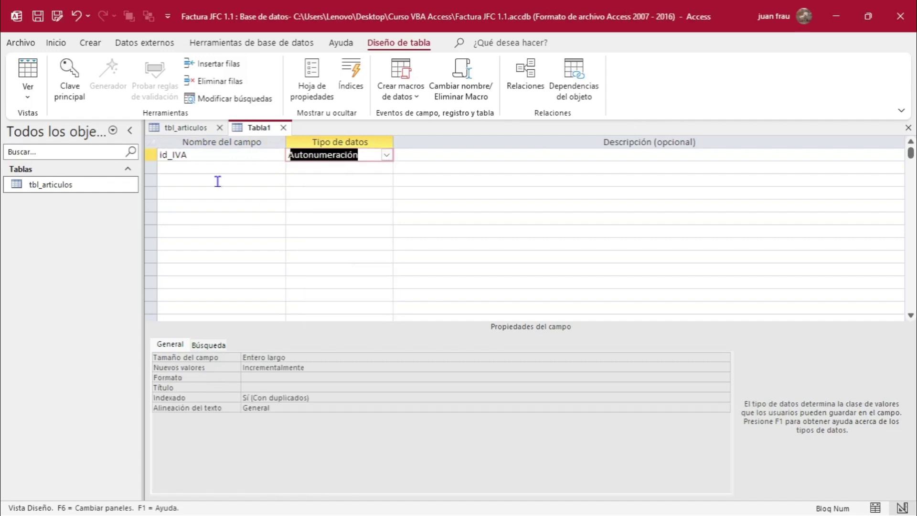
left_click(68, 70)
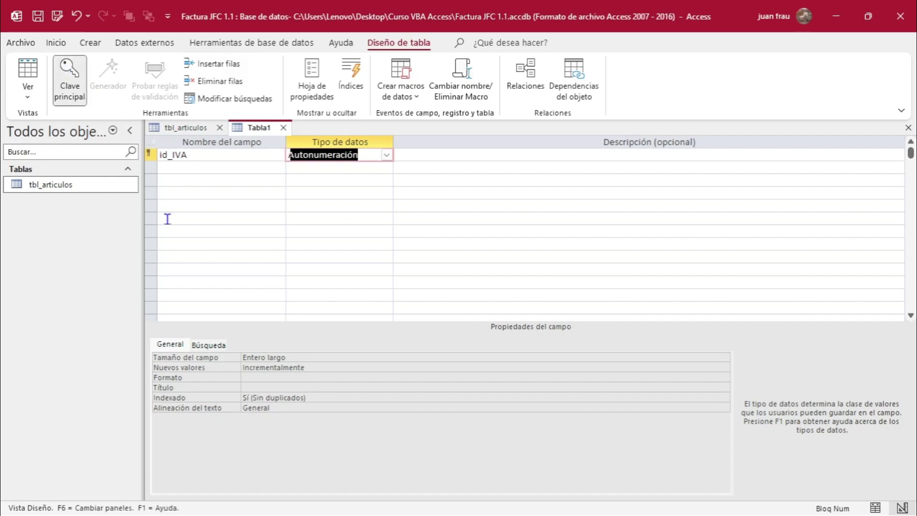
Set the title (Título) of the id_IVA field to Registro
left_click(255, 385)
type("R")
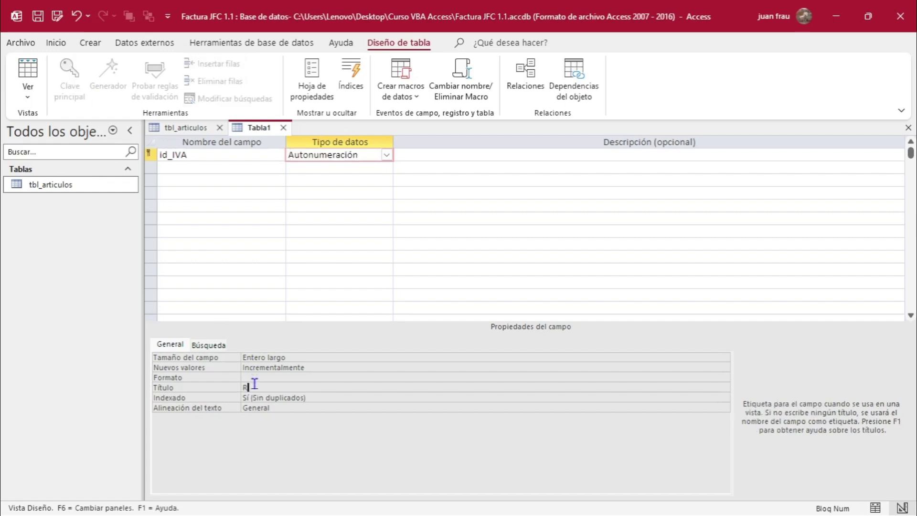
type("egistro")
left_click(303, 377)
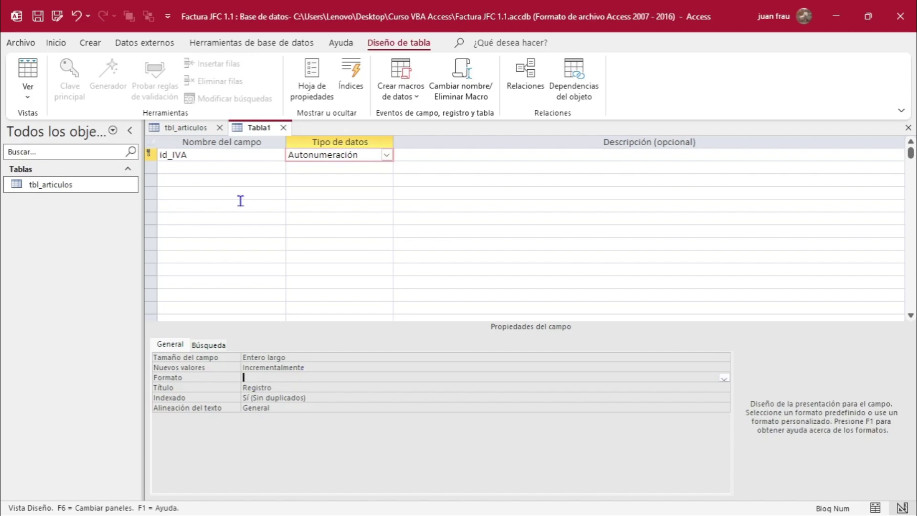
Copy the Tipo_IVA field name from the Tbl_IVA plan in Excel into the new Access table and set its data type to Número
left_click(216, 166)
key("alt+Tab")
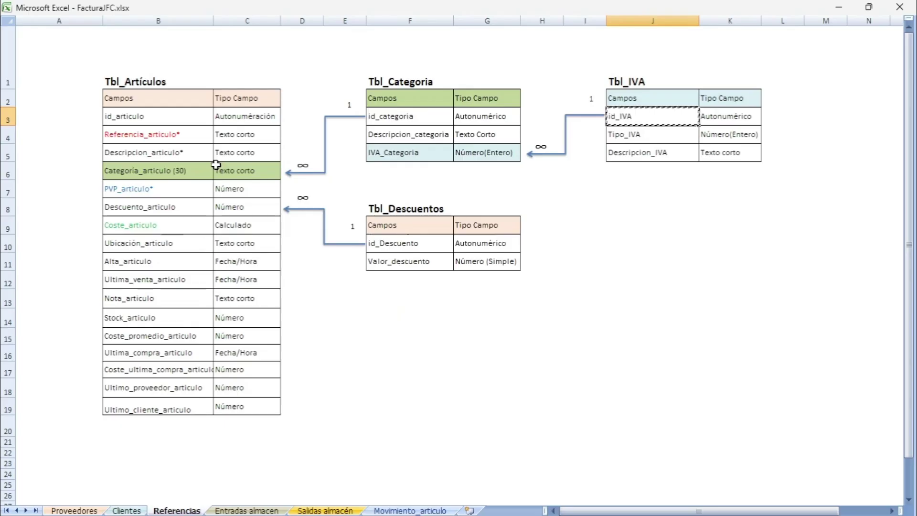
left_click(633, 132)
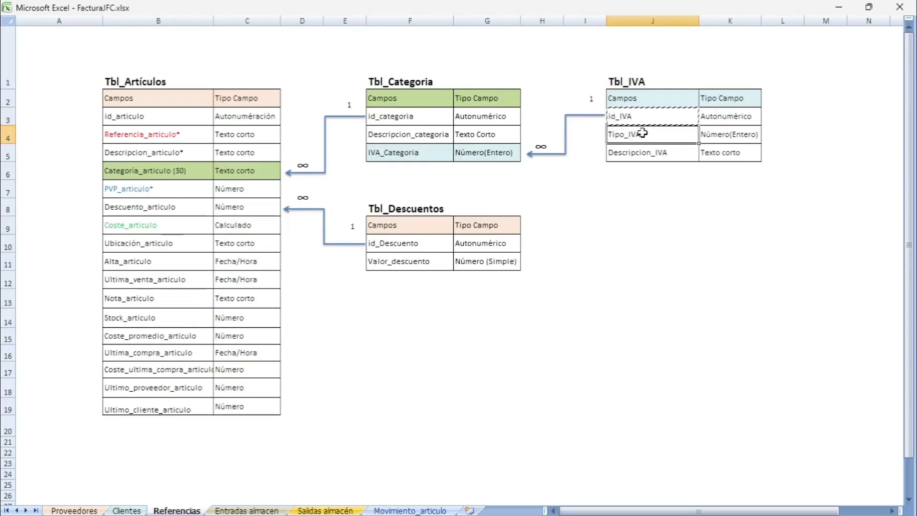
key("ctrl+c")
key("alt+Tab")
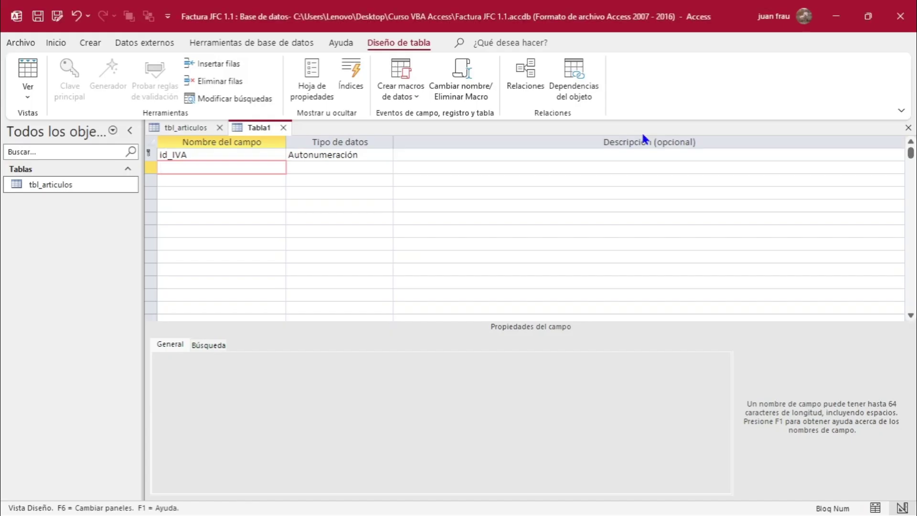
key("ctrl+v")
key("Tab")
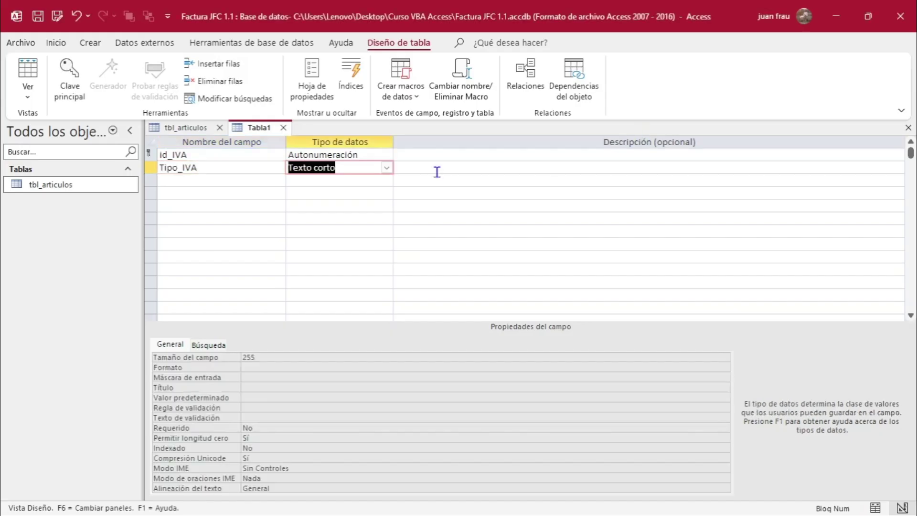
left_click(387, 167)
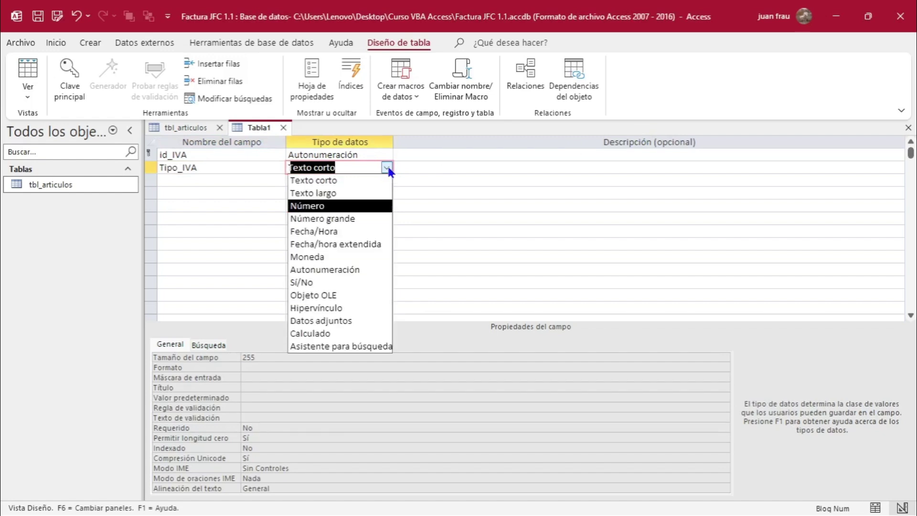
left_click(356, 206)
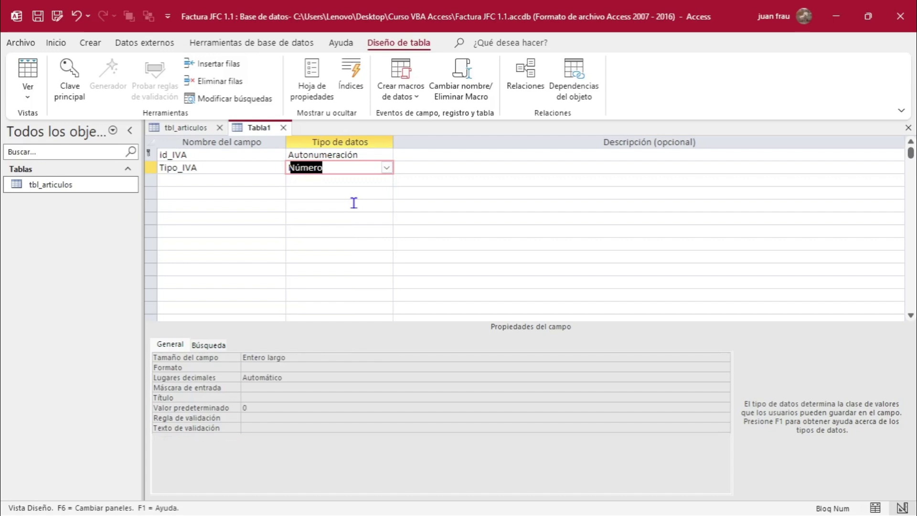
Set the Tipo_IVA field size (Tamaño del campo) to Byte and its format to Estándar
left_click(296, 356)
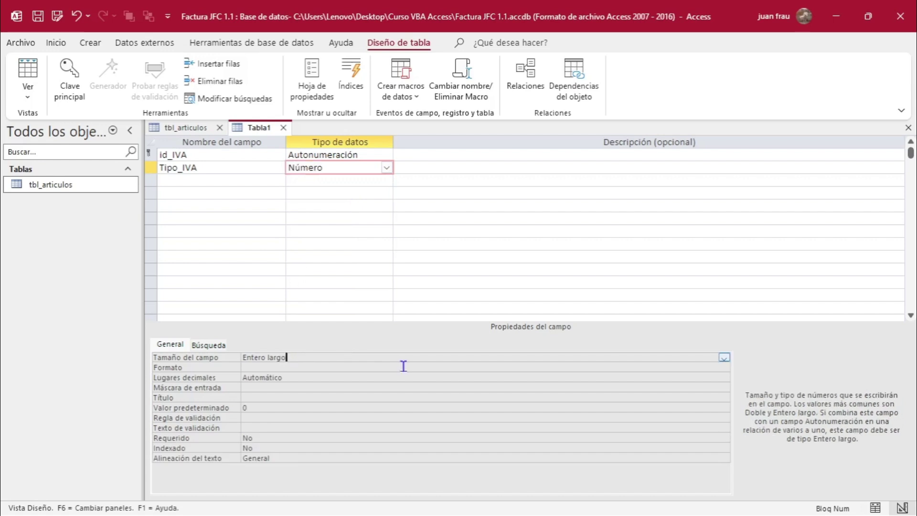
left_click(725, 356)
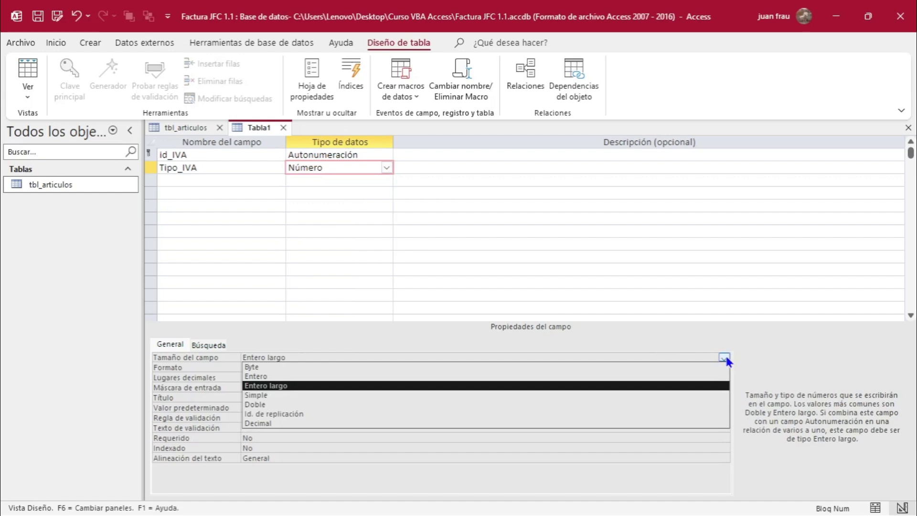
left_click(517, 369)
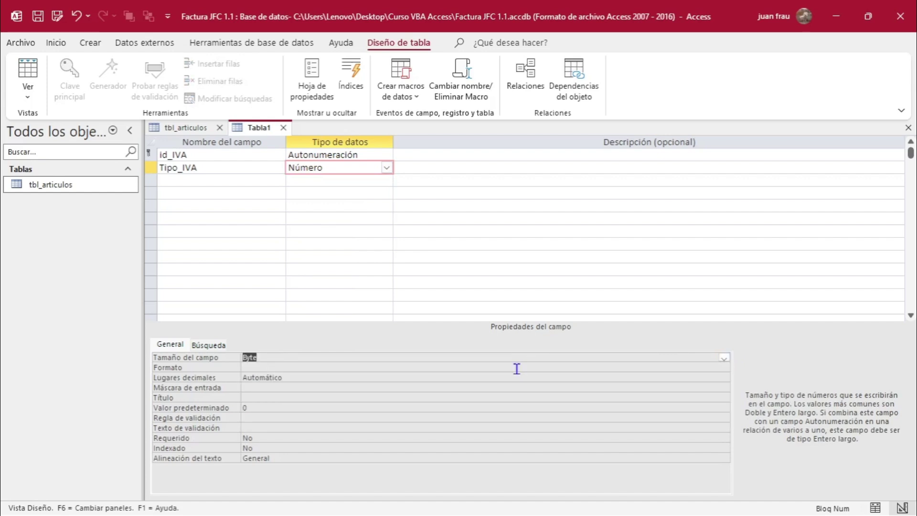
left_click(372, 367)
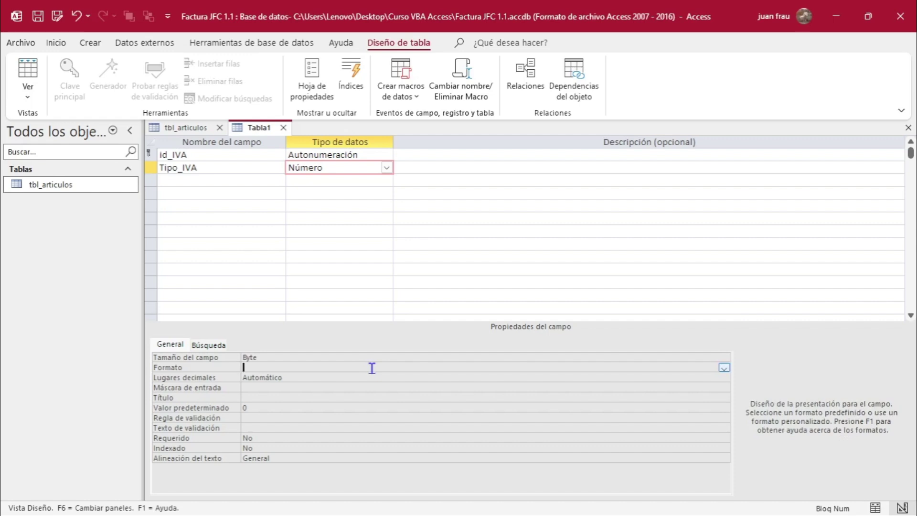
left_click(724, 367)
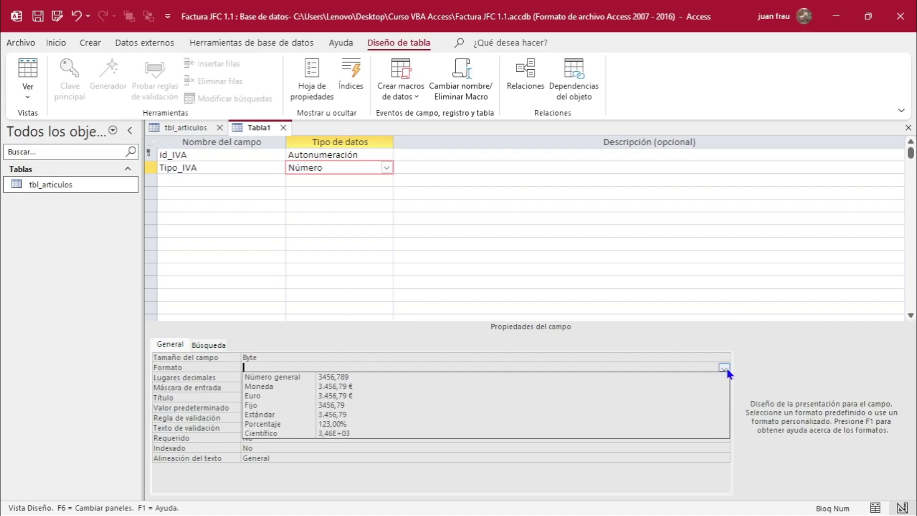
left_click(444, 414)
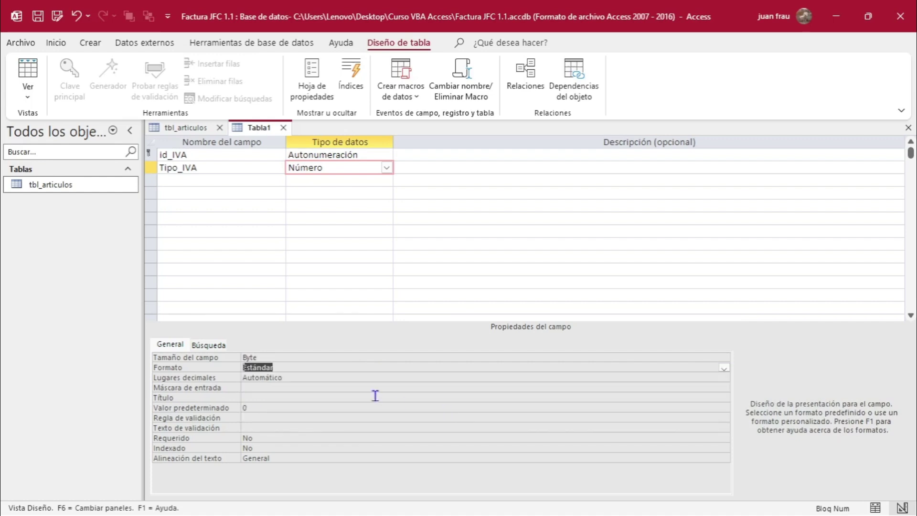
left_click(343, 377)
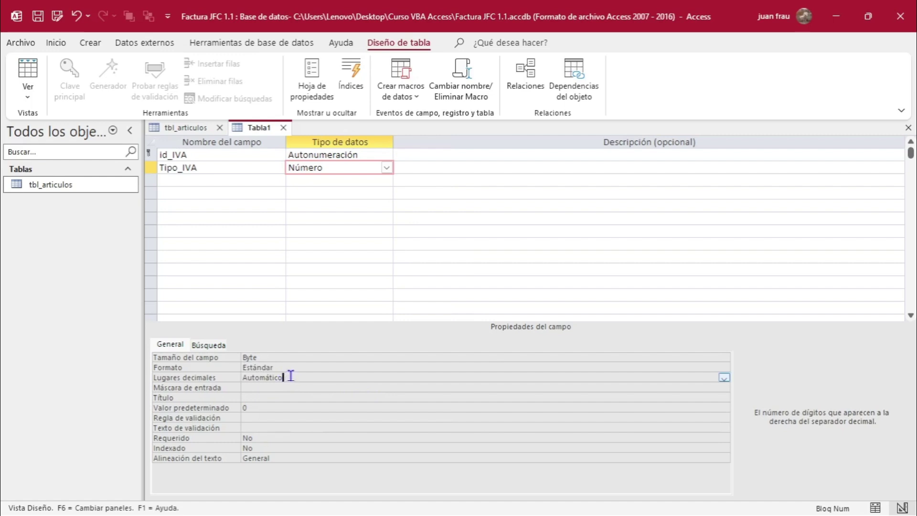
left_click(295, 357)
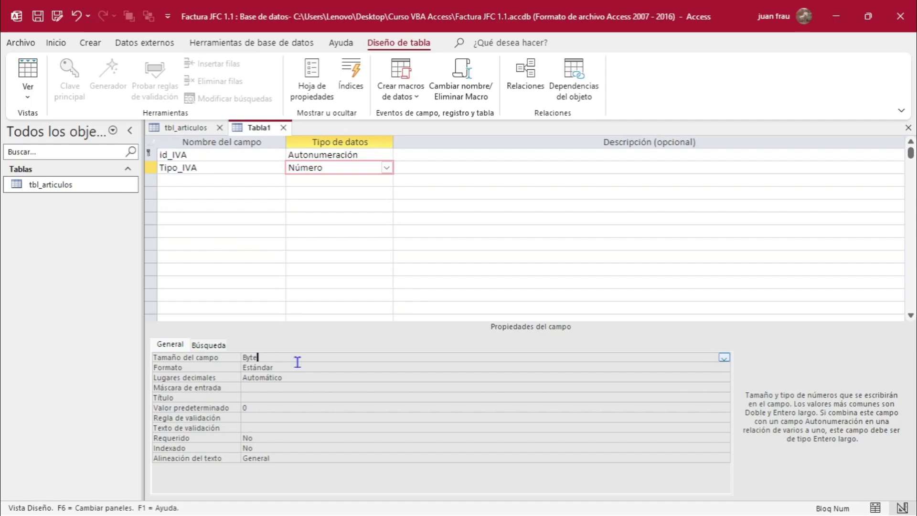
Set the title of the Tipo_IVA field to IVA and clear its default value
left_click(261, 394)
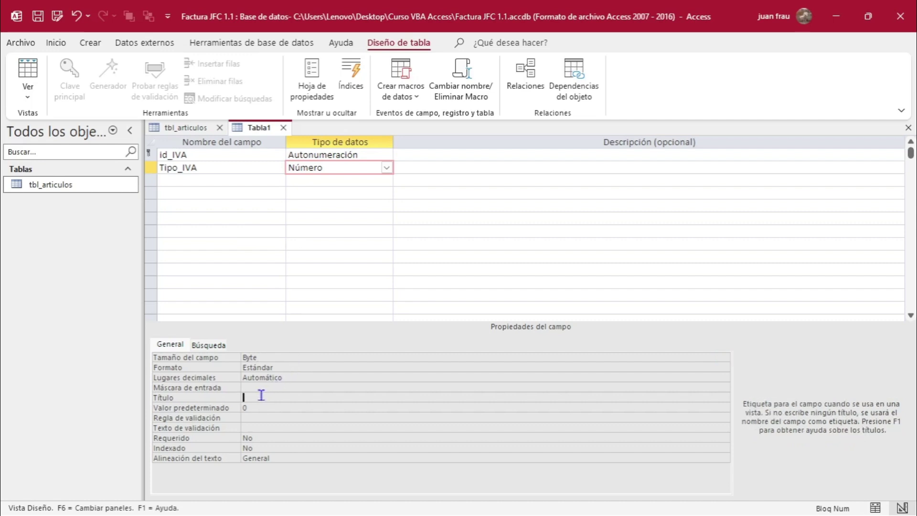
type("IVA")
left_click(259, 409)
key("BackSpace")
Give Tipo_IVA the validation rule "Entre 0 y 100" and the validation text "El valor debe estar entre 0 y 100"
left_click(258, 418)
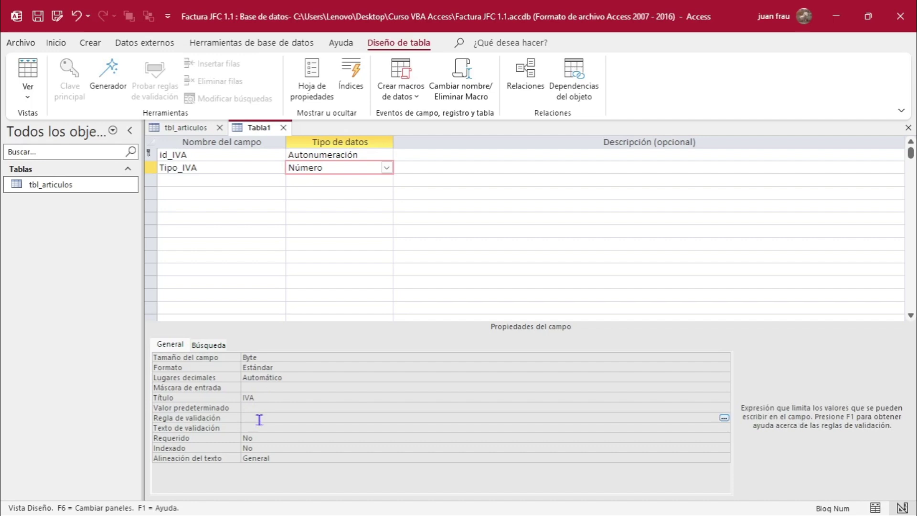
type("Entr")
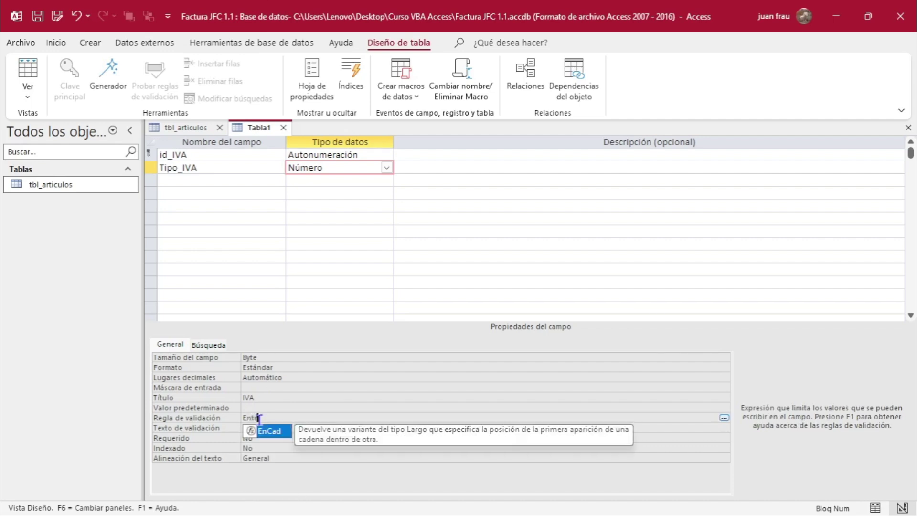
type("e 0 y 100")
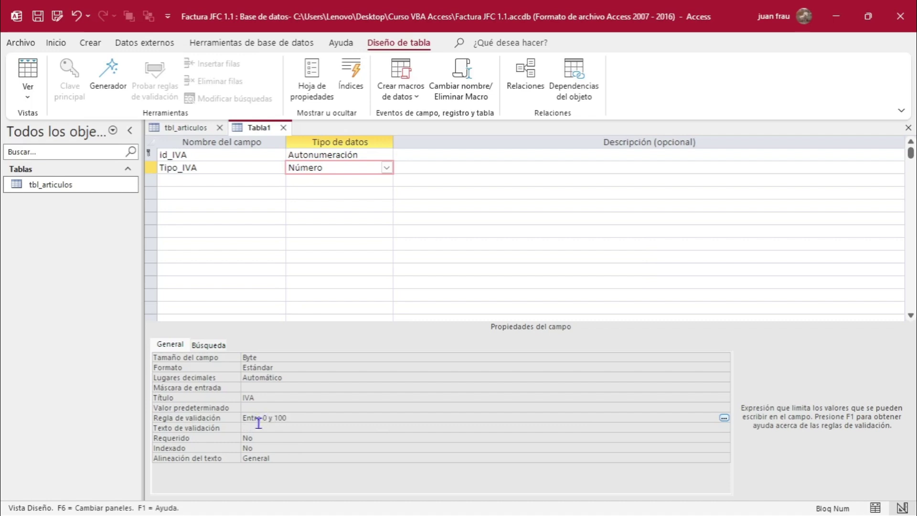
left_click(258, 424)
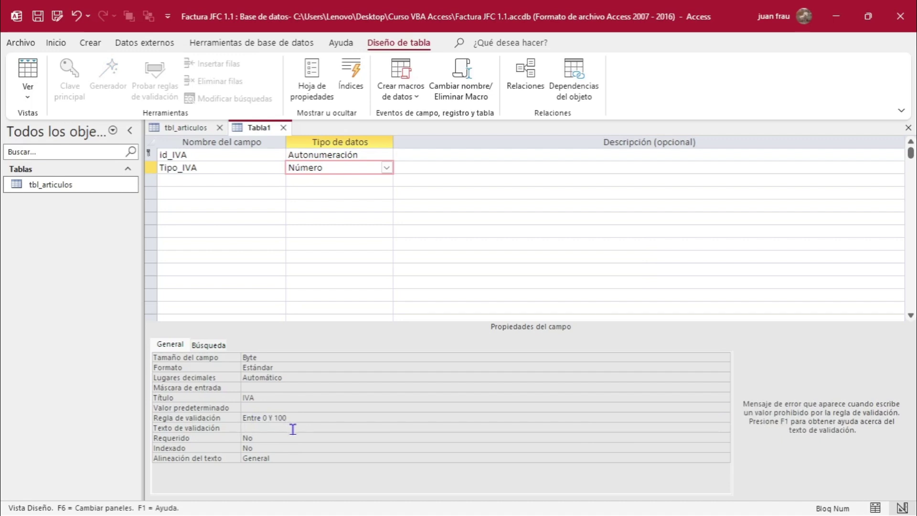
type("El")
type(" I")
type(" valoe")
key("BackSpace")
key("BackSpace")
type("r debe estar entre 0 y 100")
Make the Tipo_IVA field required and set its Indexado property to Sí (Sin duplicados)
left_click(286, 438)
double_click(286, 438)
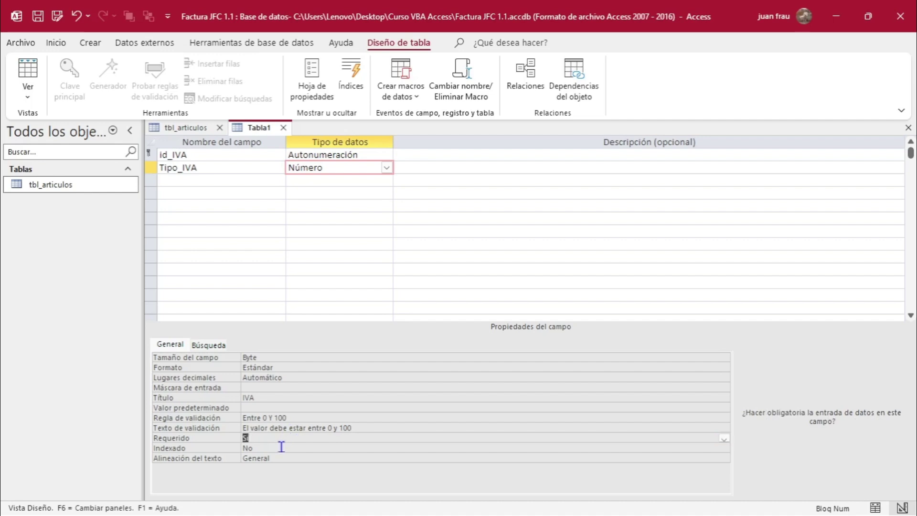
left_click(281, 447)
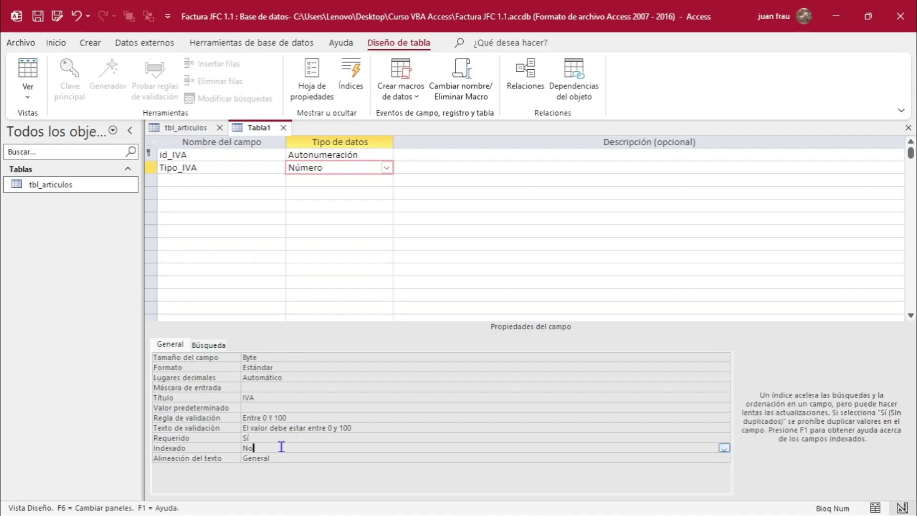
left_click(724, 449)
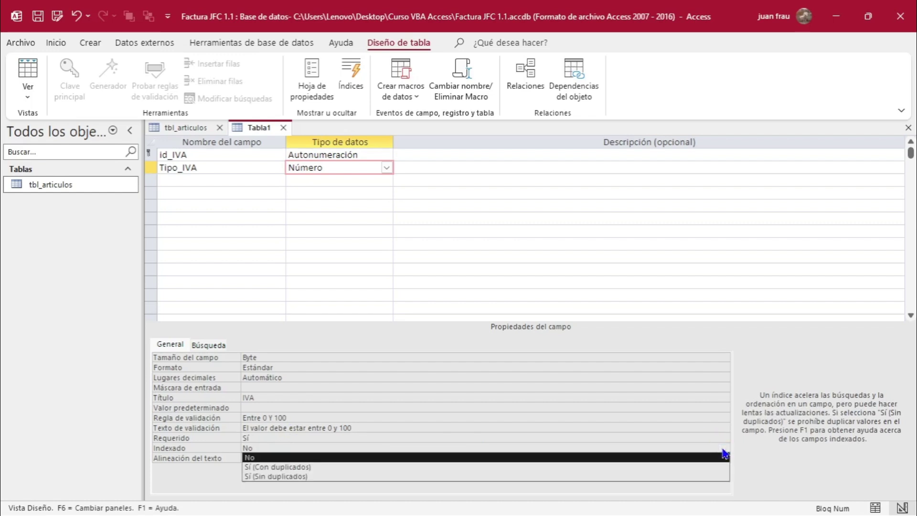
left_click(324, 478)
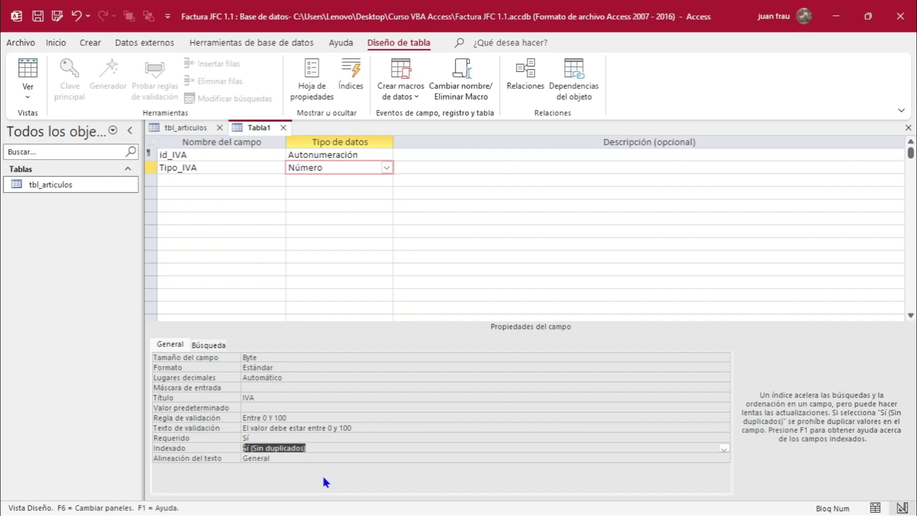
left_click(317, 439)
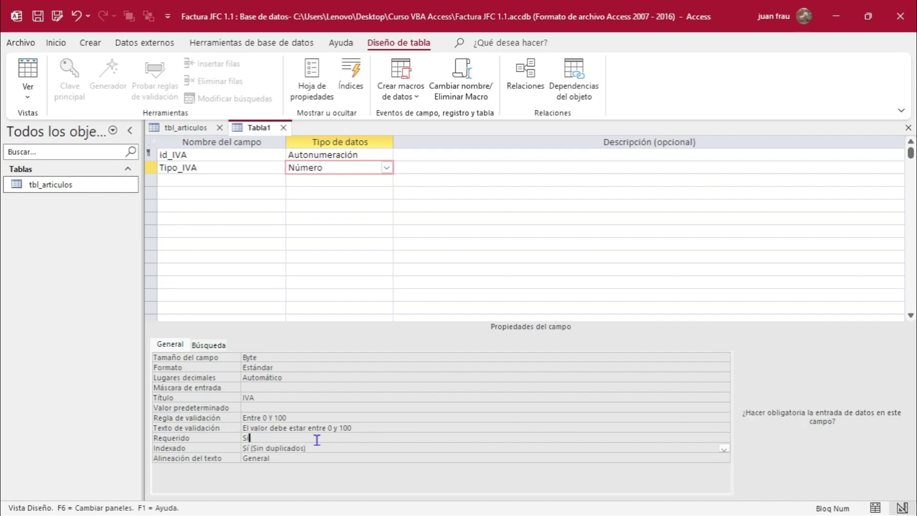
Copy the Descripcion_IVA field name from the Excel plan into the Access table as a Texto corto field
left_click(235, 184)
key("alt+Tab")
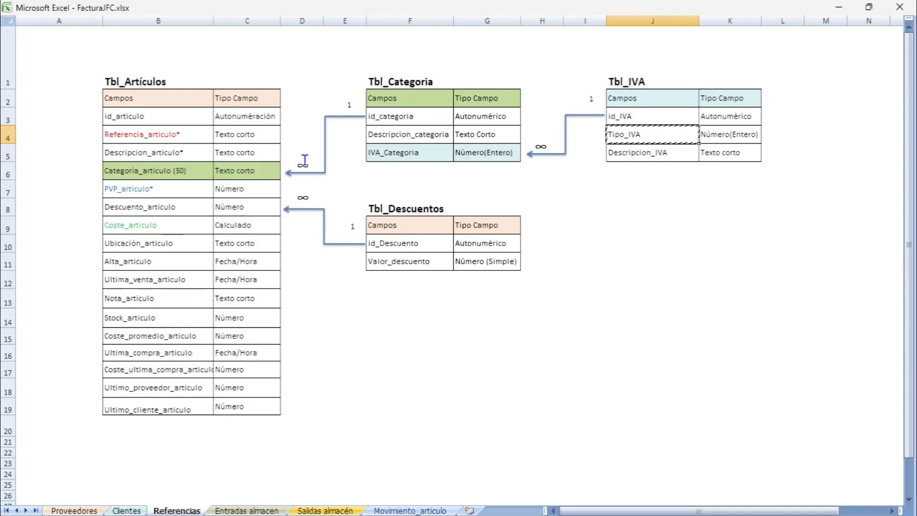
left_click(631, 153)
key("ctrl+c")
key("alt+Tab")
key("ctrl+v")
key("Tab")
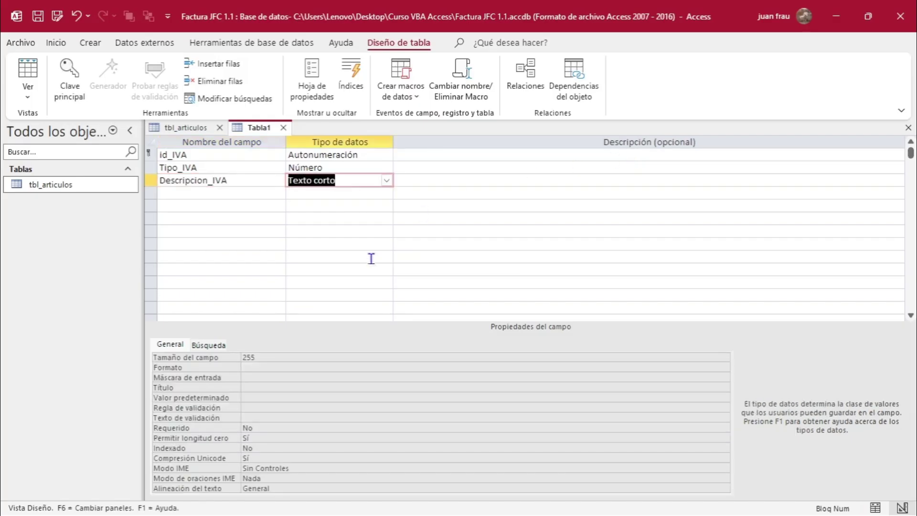
Set the Descripcion_IVA field size to 50 and its format to >
left_click(275, 362)
left_click(189, 354)
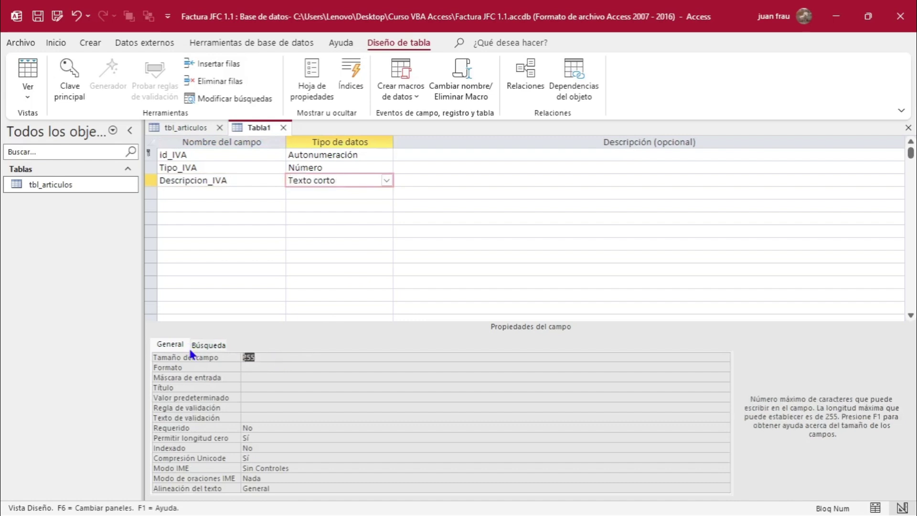
type("50")
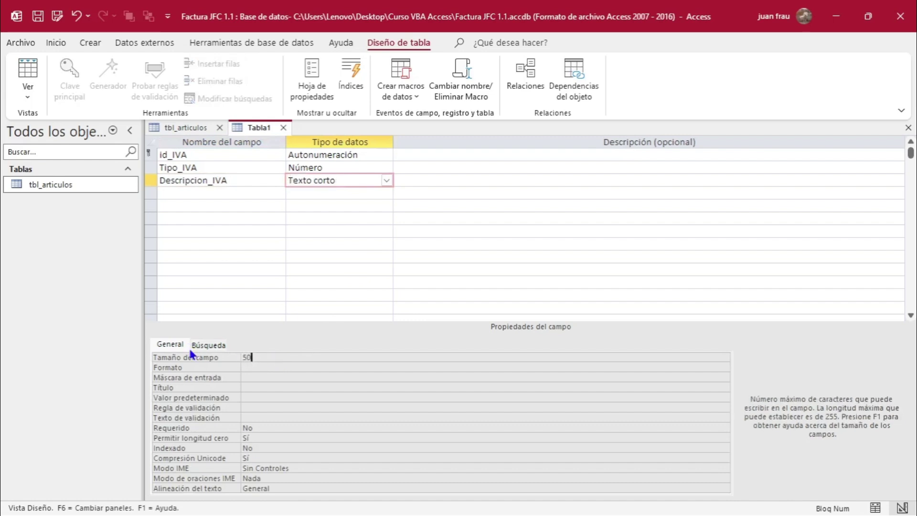
left_click(265, 366)
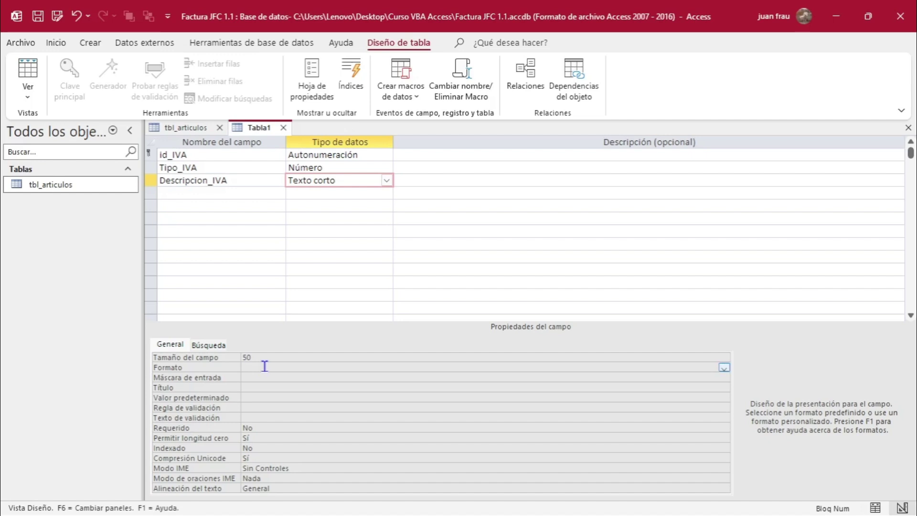
type(">")
Set the title (Título) of the Descripcion_IVA field to "Descrip. IVA"
left_click(259, 376)
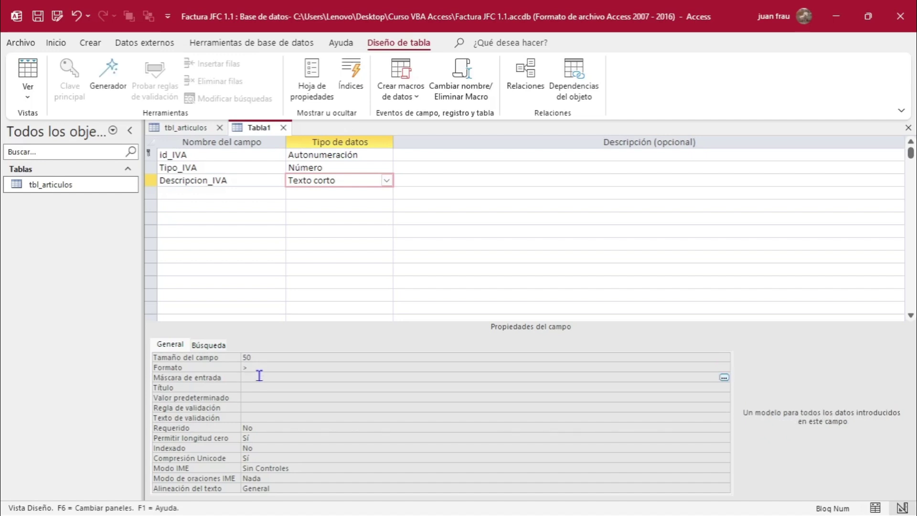
left_click(250, 387)
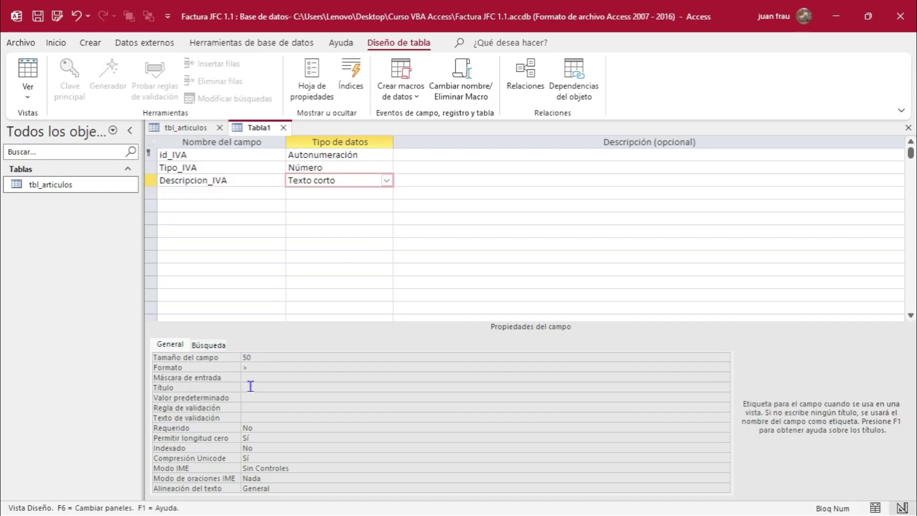
type("Descrip. ICVA")
left_click(250, 398)
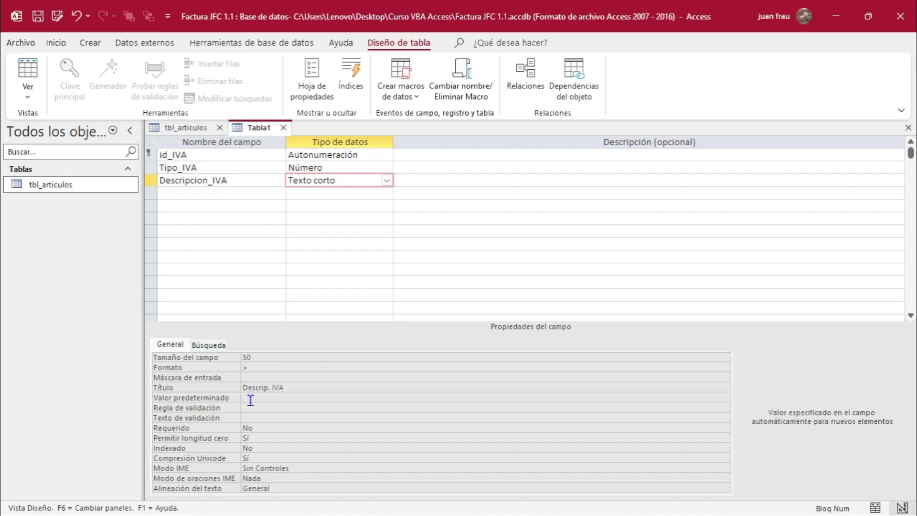
Make the Descripcion_IVA field required and set Permitir longitud cero to No
left_click(258, 427)
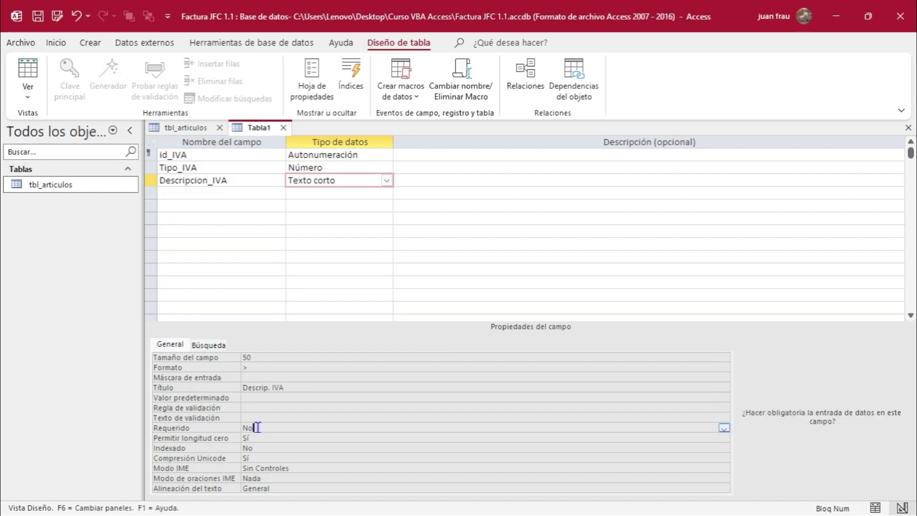
double_click(258, 427)
left_click(258, 438)
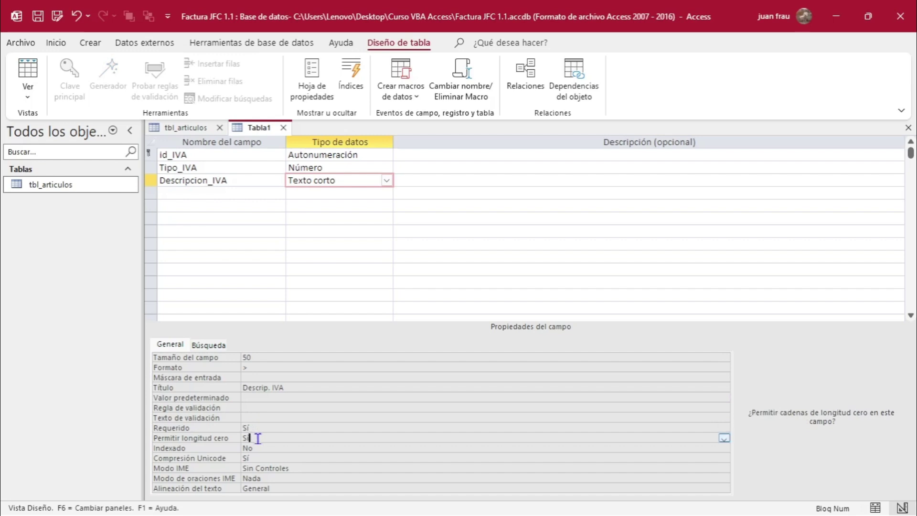
double_click(258, 438)
left_click(262, 448)
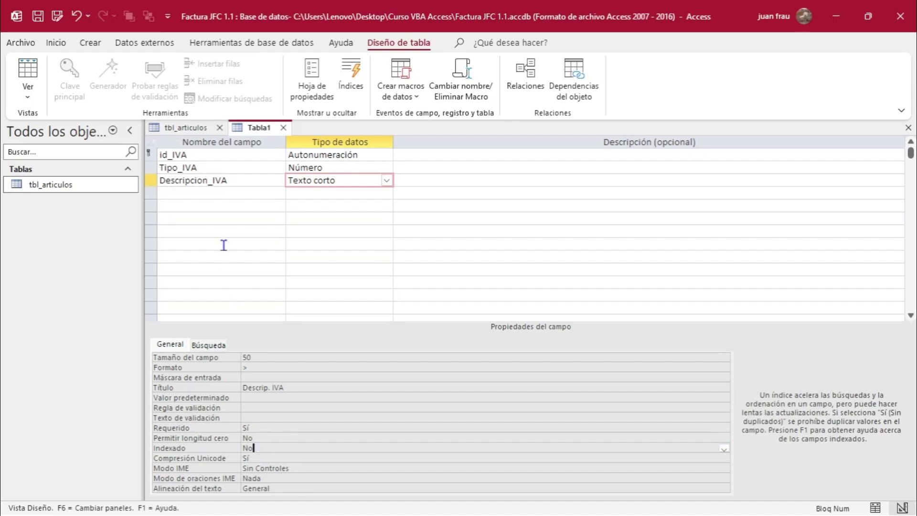
Save the new table under the name tbl_IVA
left_click(221, 191)
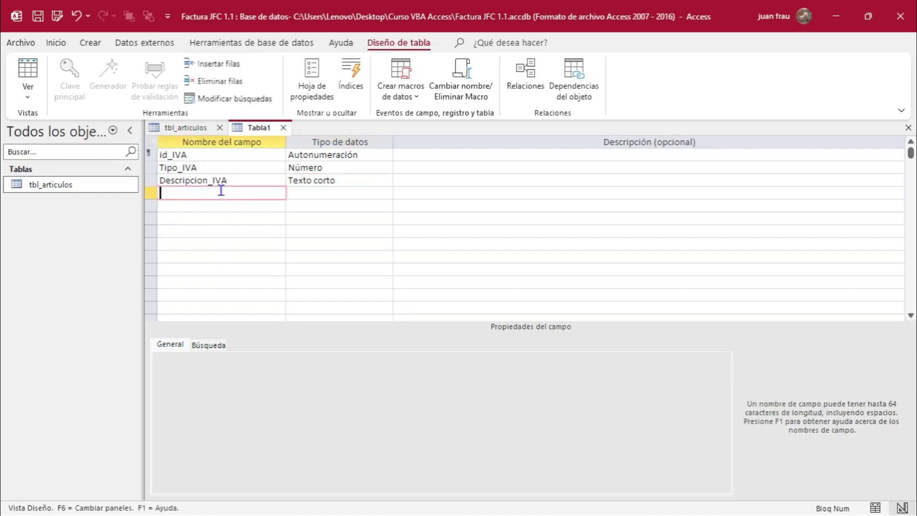
left_click(38, 18)
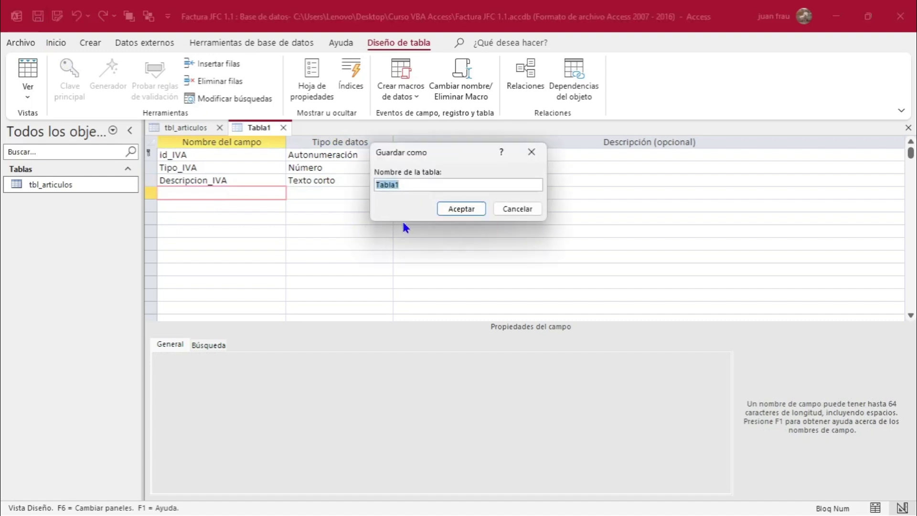
type("tbl_IVA")
left_click(475, 208)
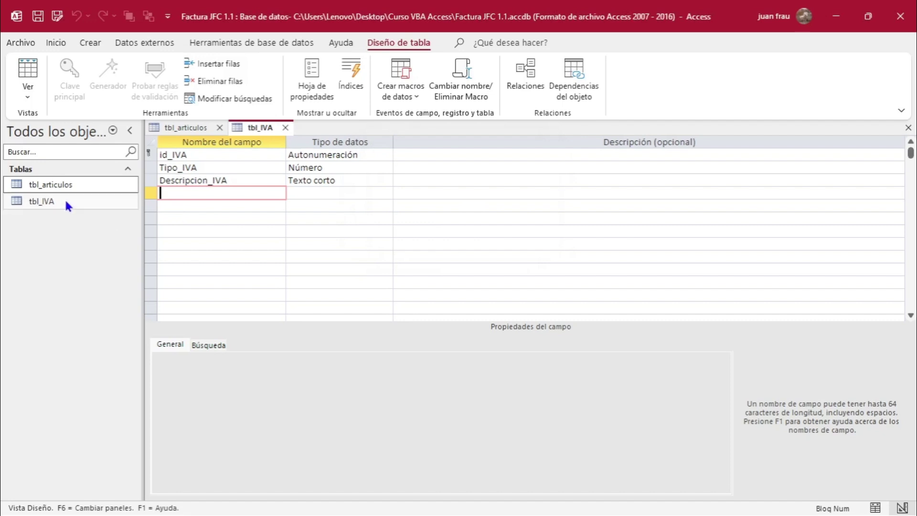
Open tbl_IVA for data entry and add a record with IVA 21 and description "iva general"
double_click(62, 203)
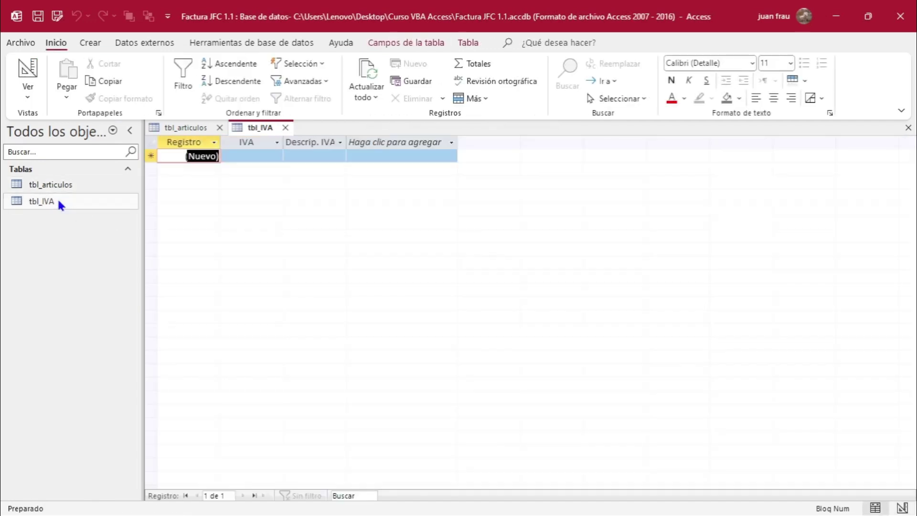
key("Tab")
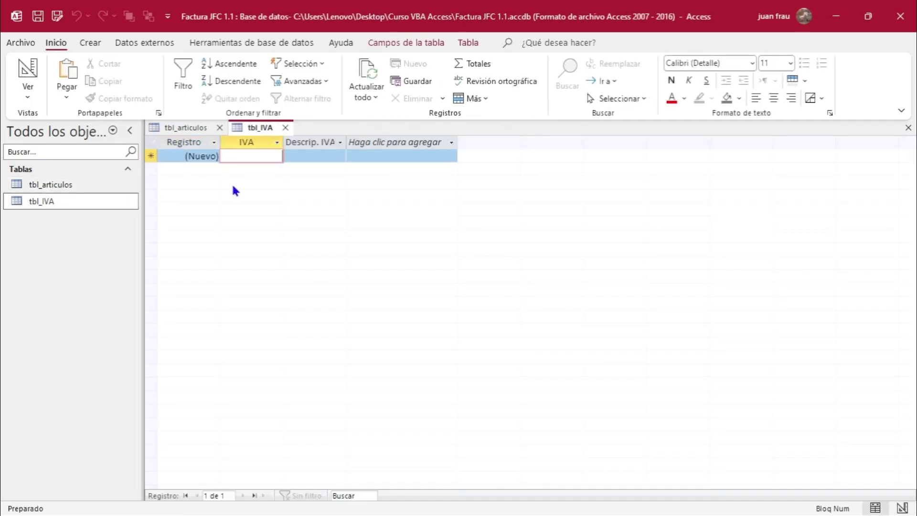
type("21")
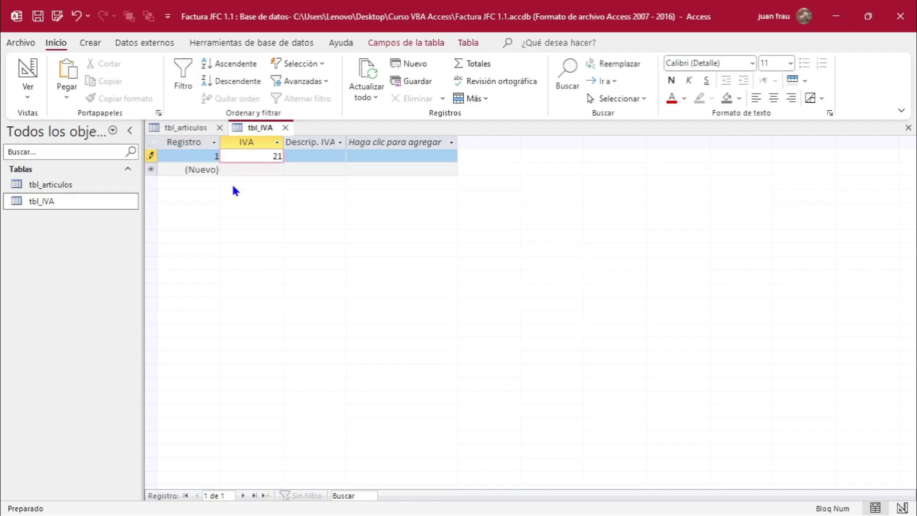
key("Tab")
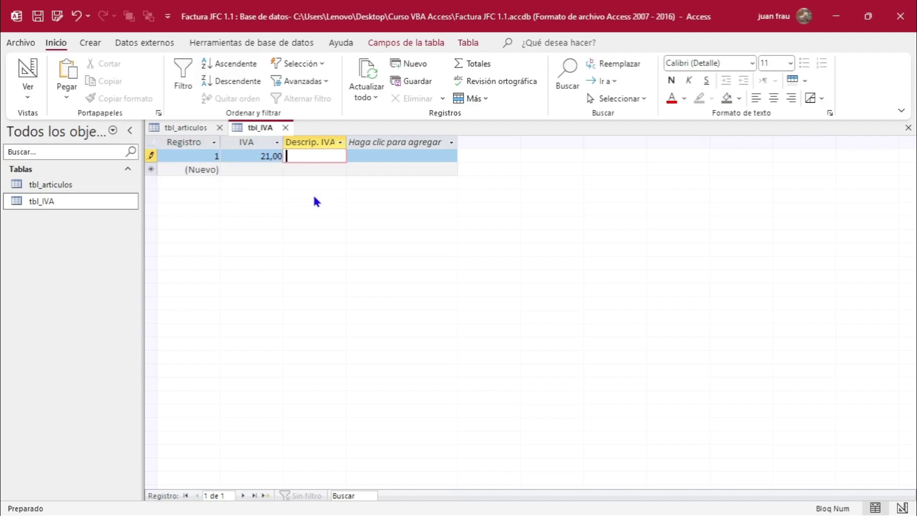
type("iva general")
key("Tab")
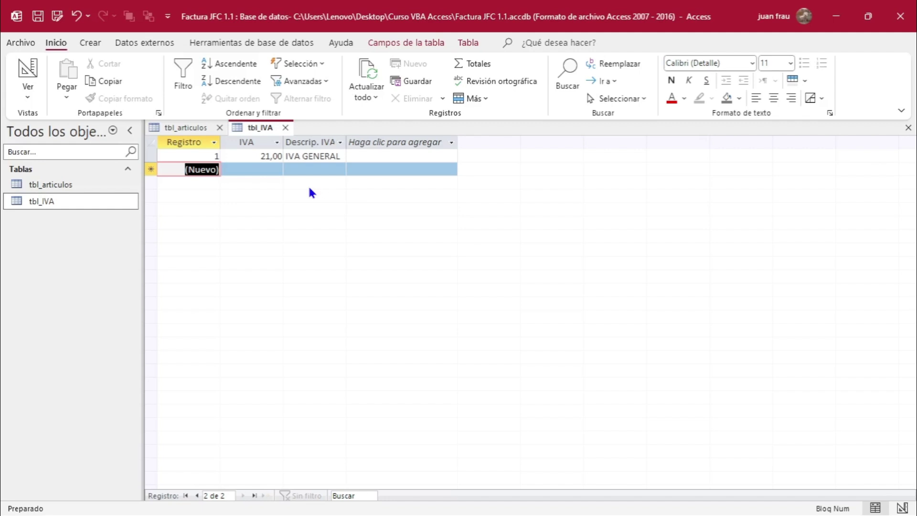
Add a second record with IVA 10 and description "iva intermedio", and fit the Descrip. IVA column width to its content
key("Tab")
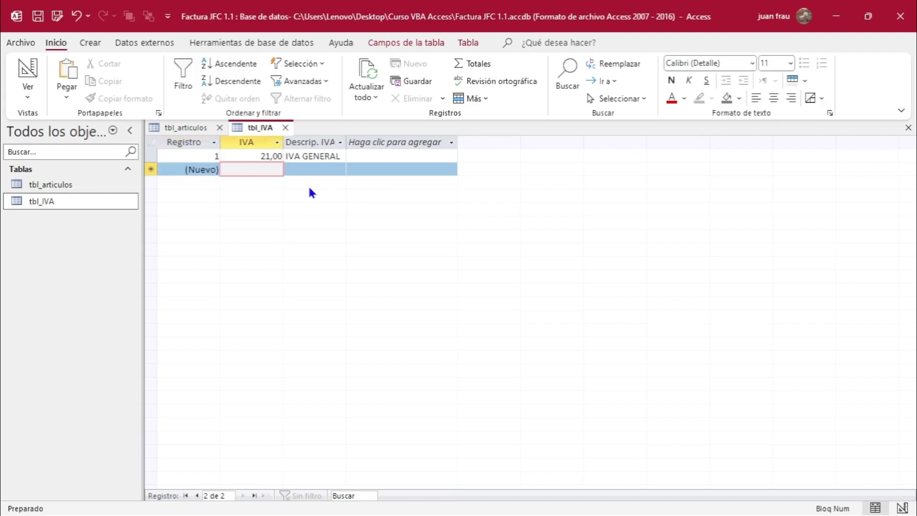
type("10")
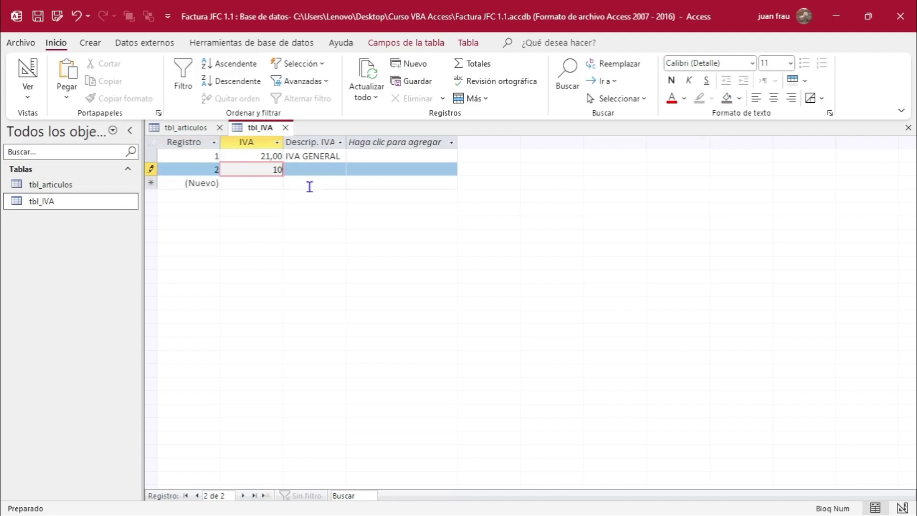
type(",232")
key("BackSpace")
key("Tab")
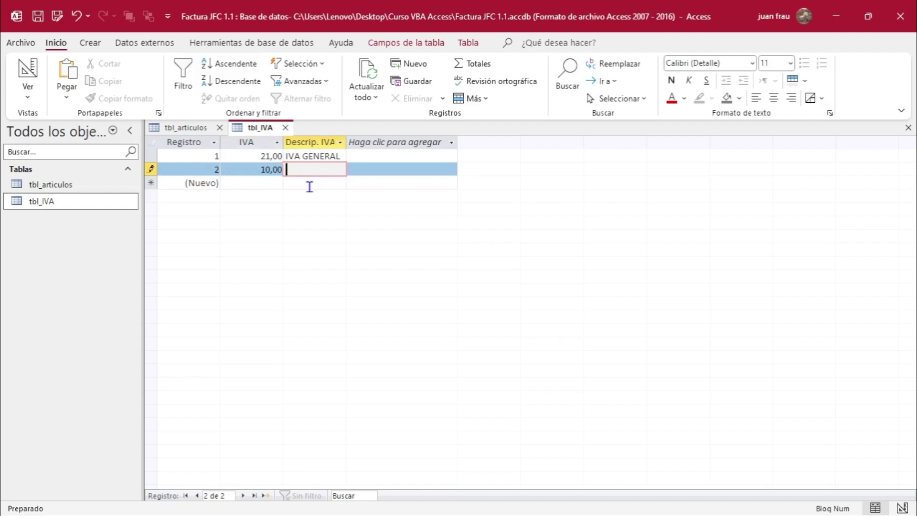
type("iva intermedio")
key("Tab")
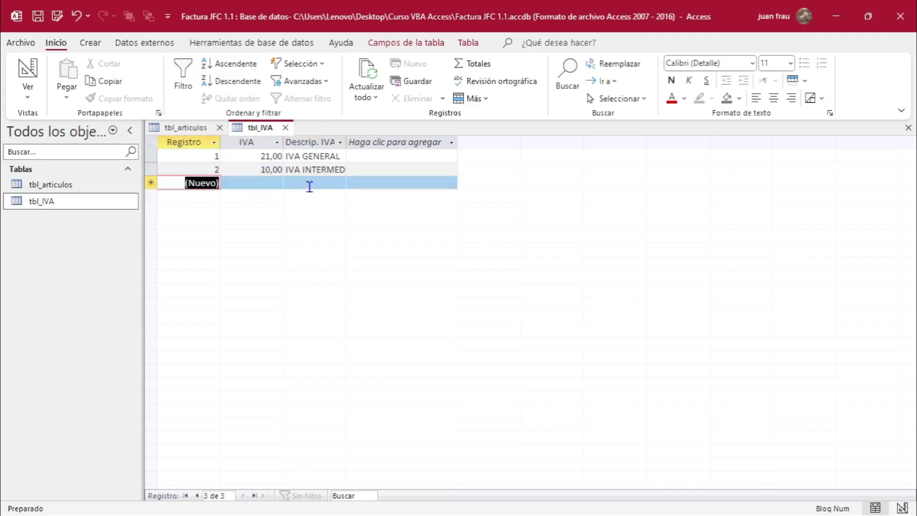
double_click(347, 138)
Add a third record to tbl_IVA with IVA 4 and description "iva reducido"
left_click(237, 182)
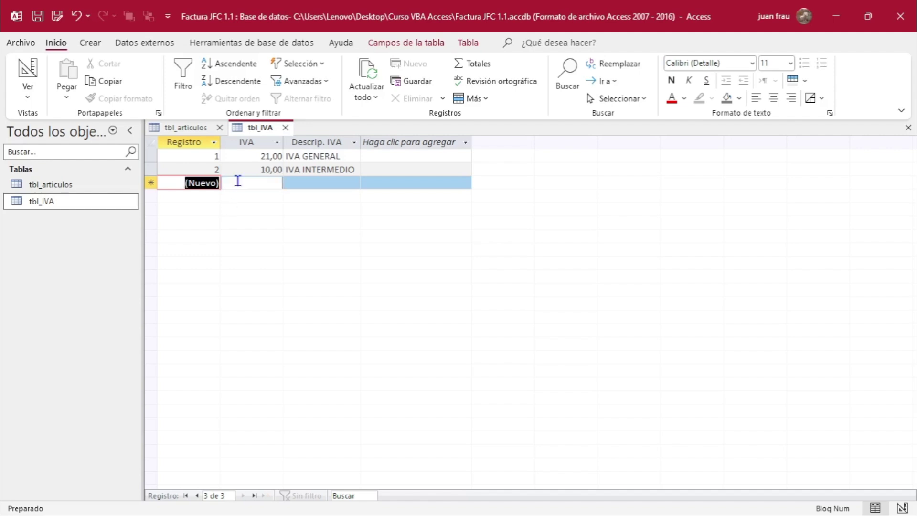
type("4")
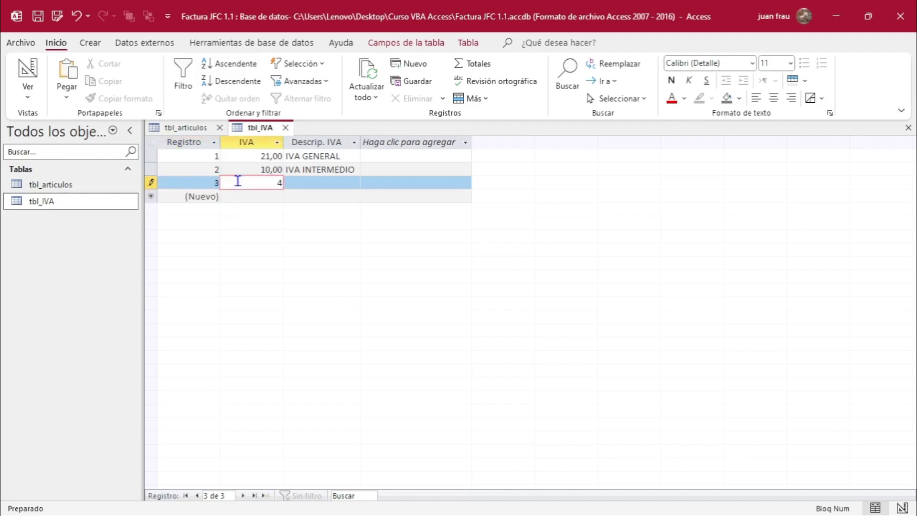
key("Tab")
type("i")
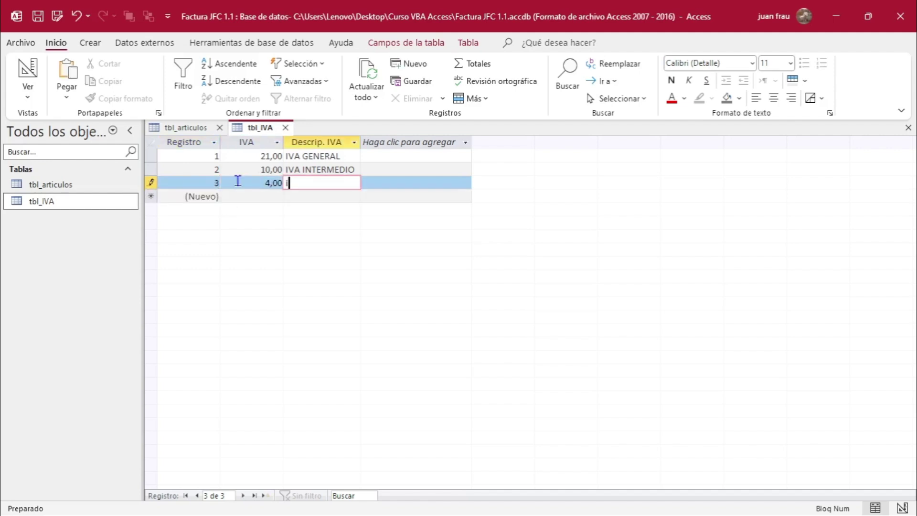
type("va reducido")
key("Tab")
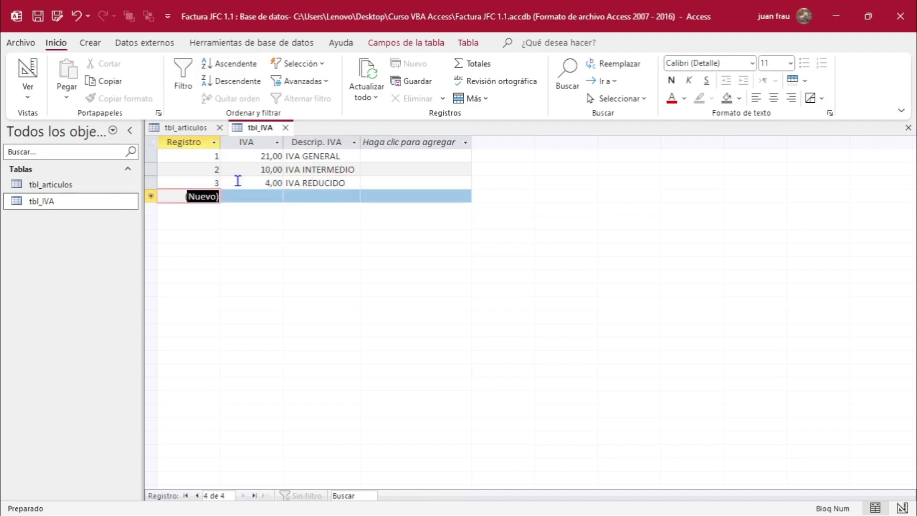
Add a fourth record to tbl_IVA with IVA 0 and description "exento de iva"
key("Tab")
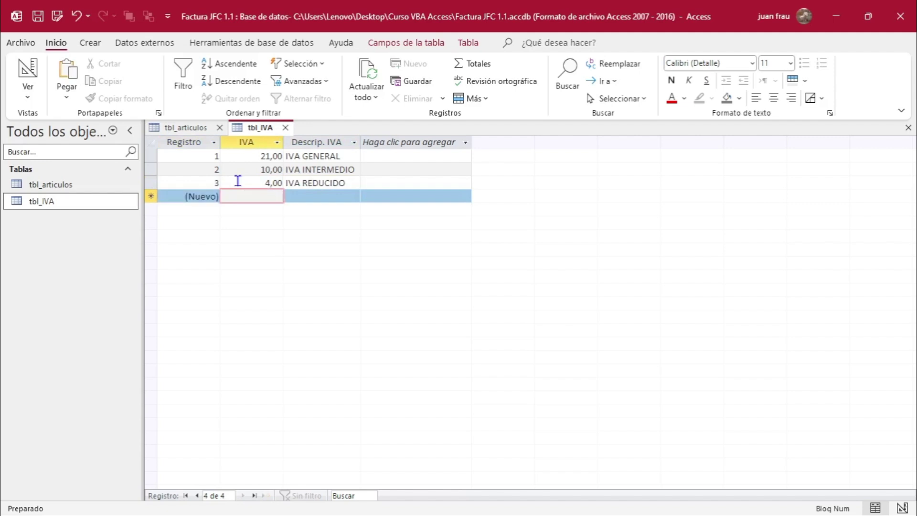
type("0")
key("Tab")
type("e")
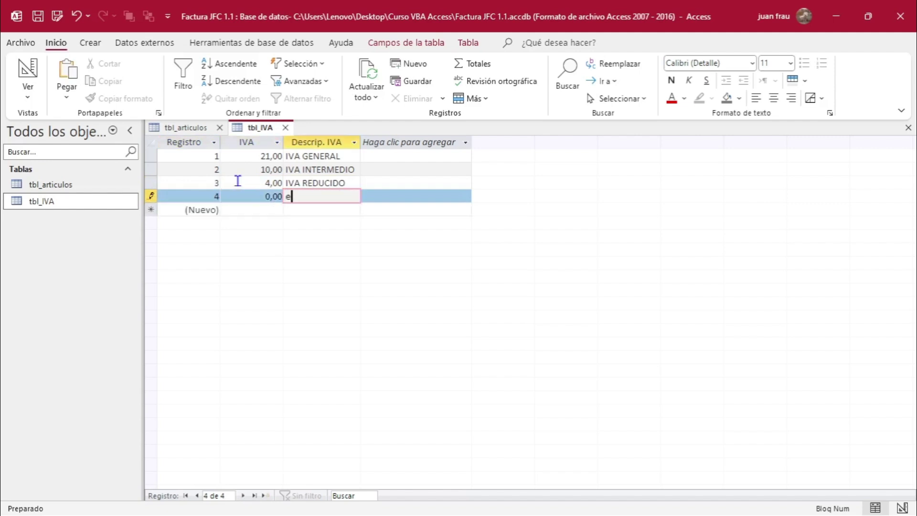
type("xento de iva")
key("Tab")
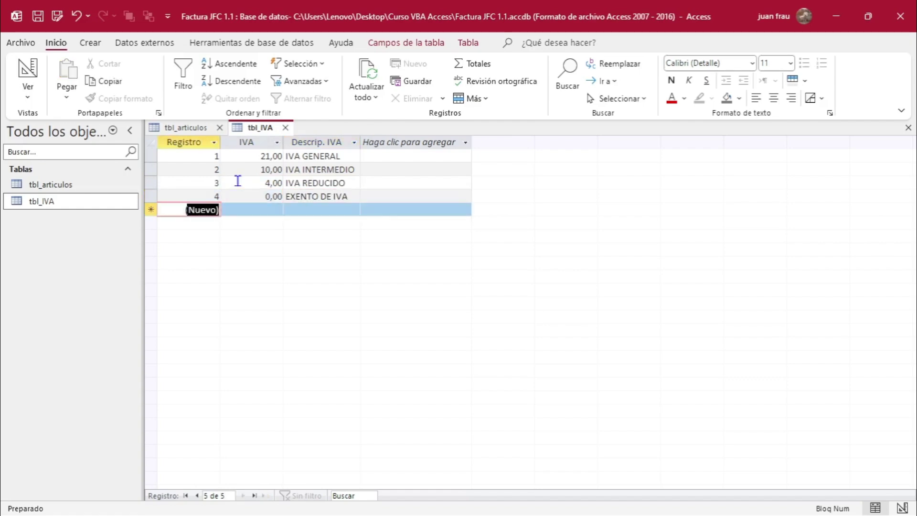
Try to add another record with the duplicate IVA value 21 and description "IVA", and discard the entry
left_click(274, 209)
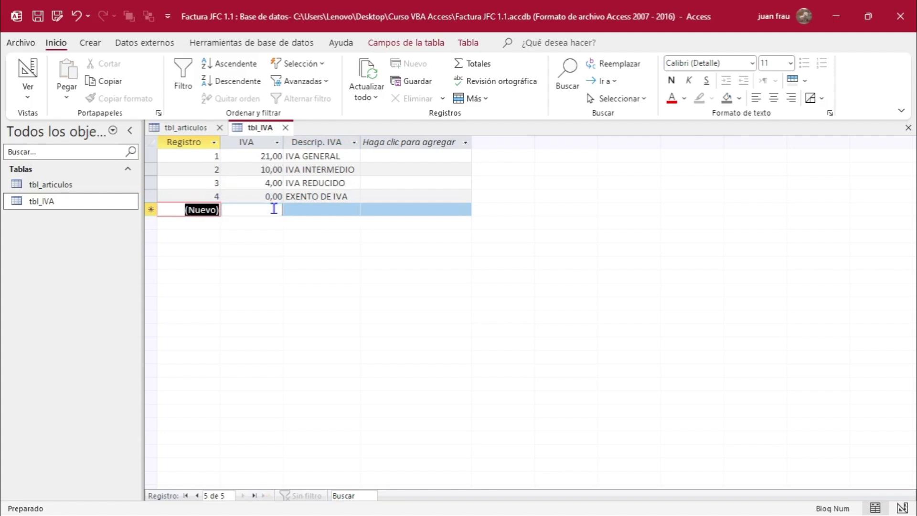
left_click(274, 209)
type("21")
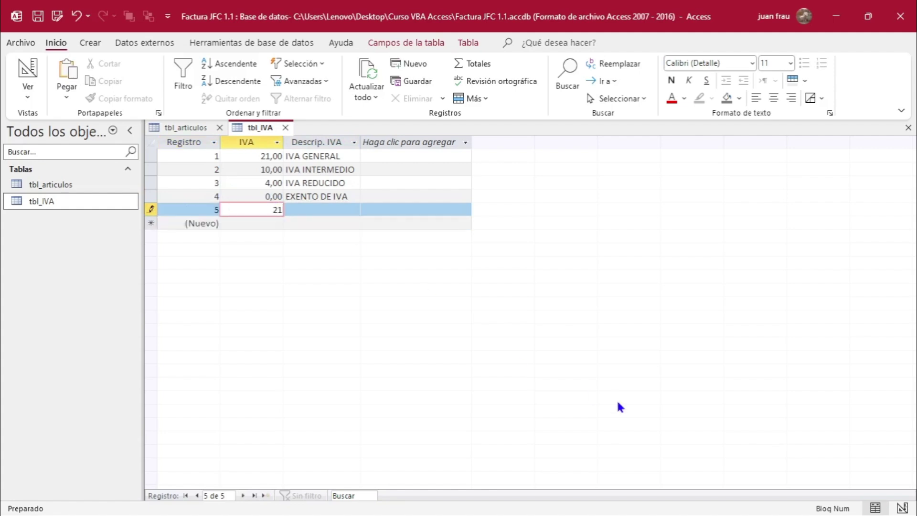
key("Tab")
type("IVA")
key("Tab")
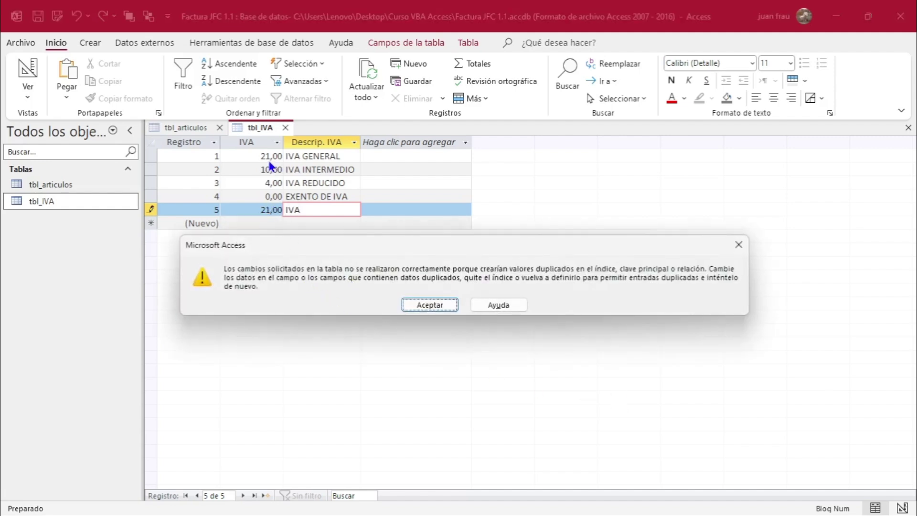
left_click(423, 305)
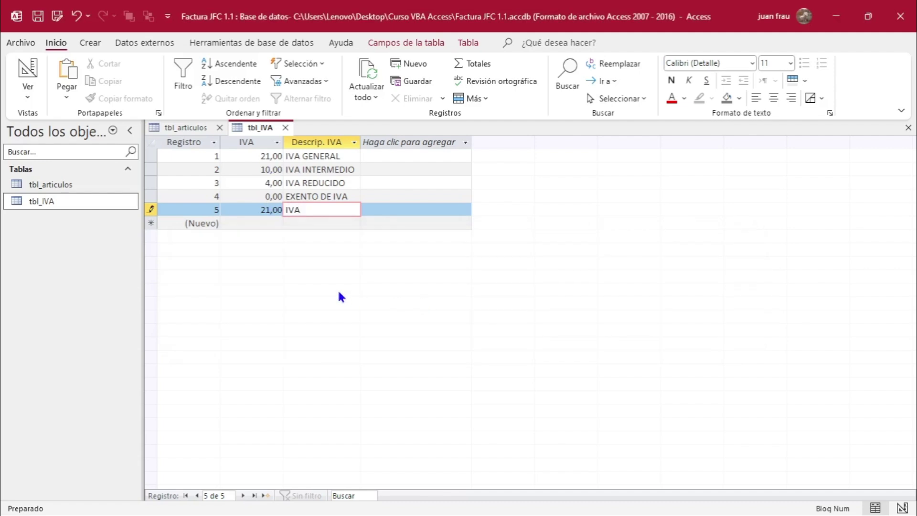
key("Escape")
key("Escape")
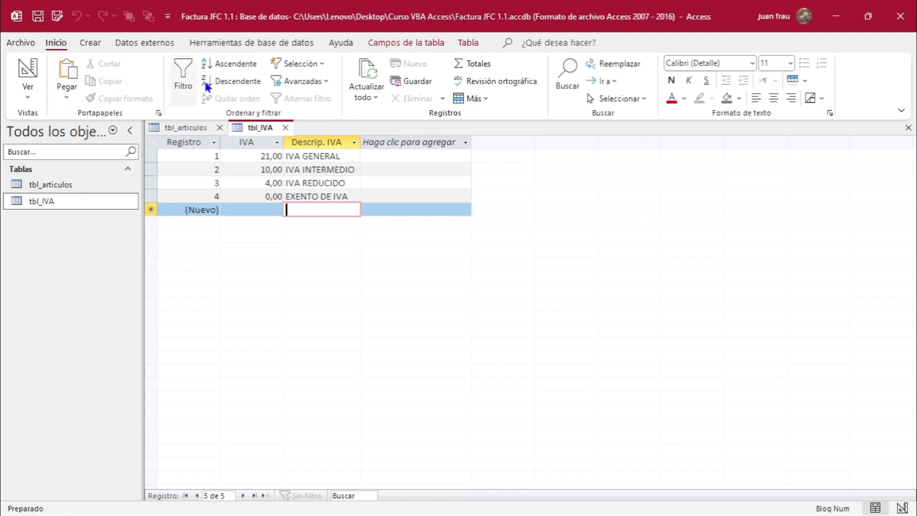
Close tbl_IVA and tbl_articulos, and create a new blank table in design view
left_click(285, 128)
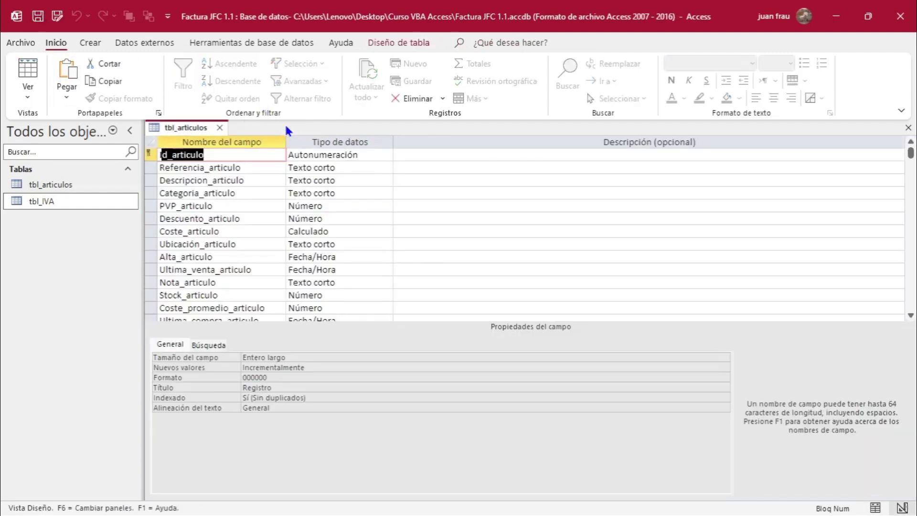
left_click(220, 128)
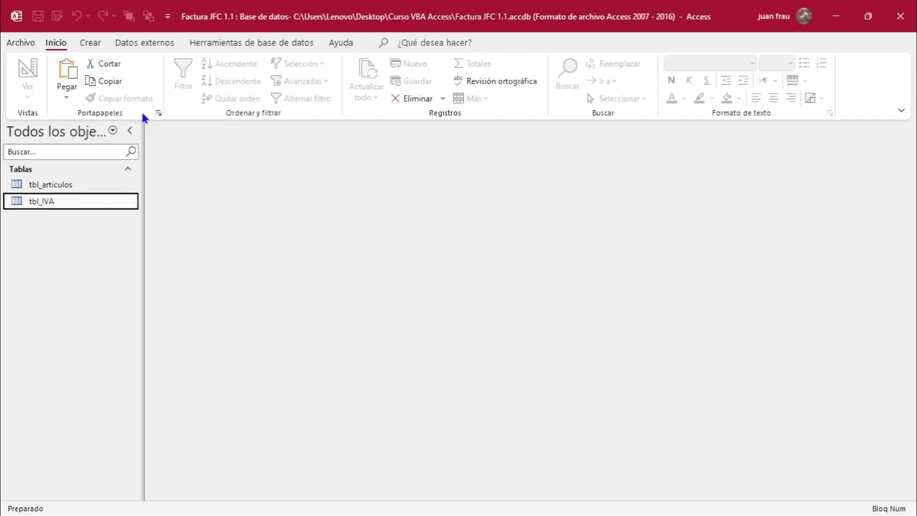
left_click(91, 44)
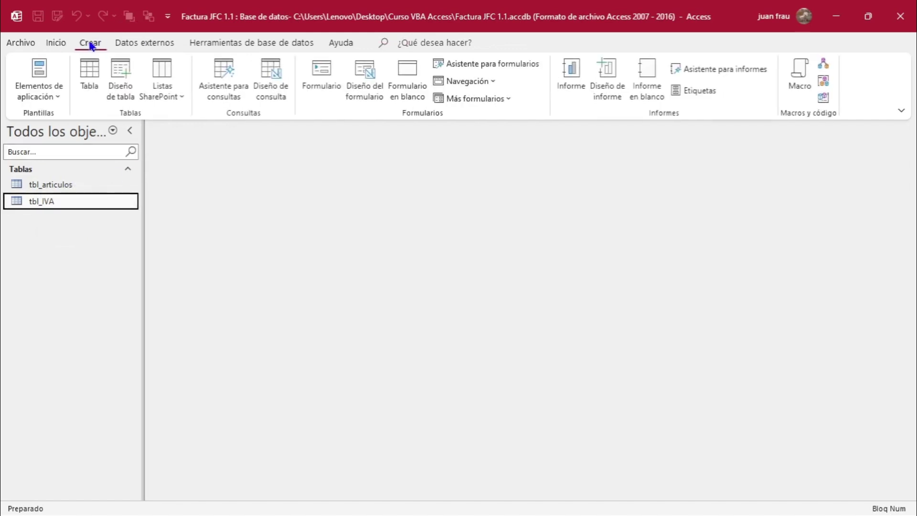
left_click(127, 90)
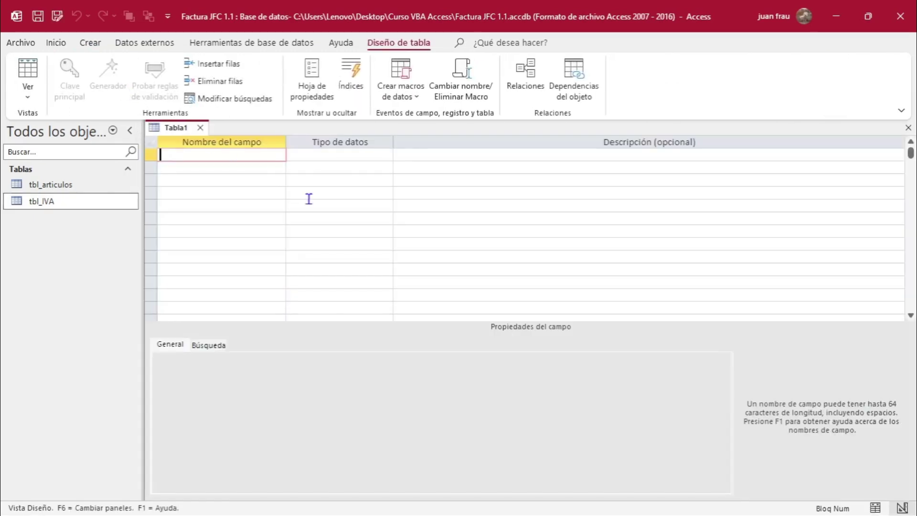
Copy the id_categoria field name from the Tbl_Categoria plan in Excel into the new Access table as an Autonumeración field
key("alt+Tab")
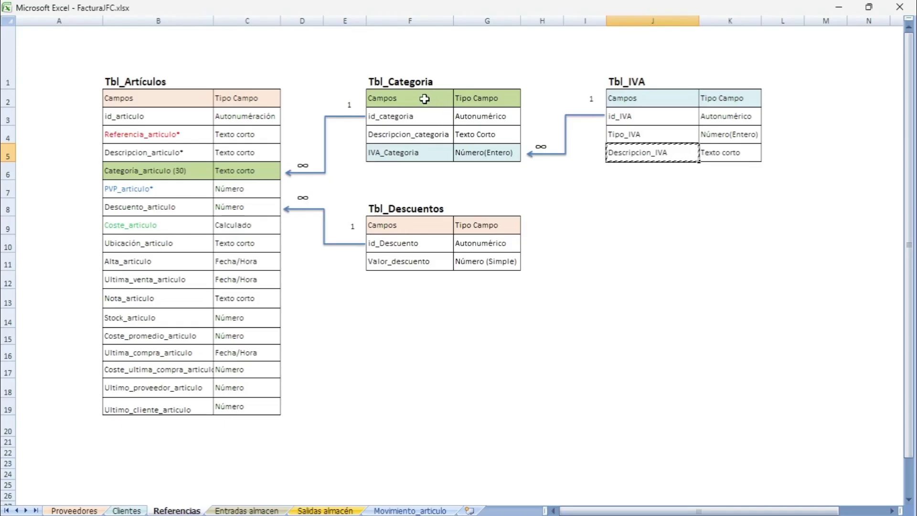
key("alt+Tab")
key("alt+Tab")
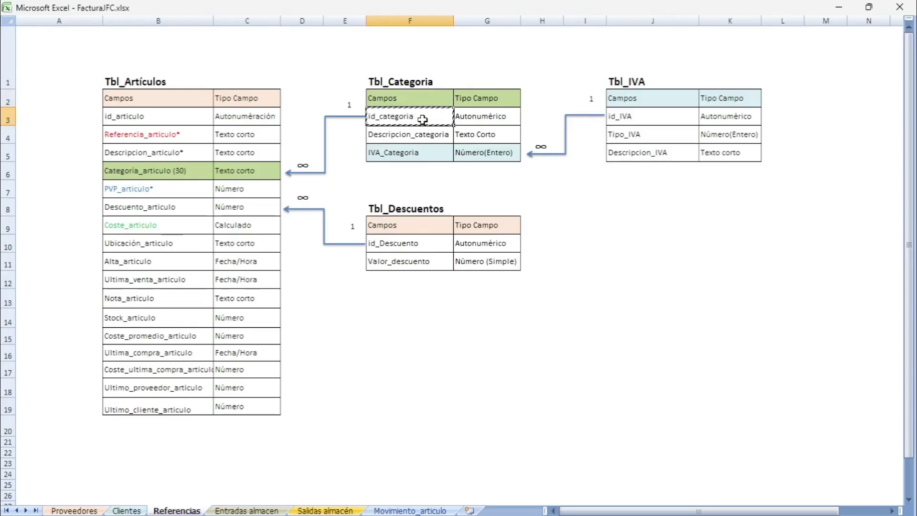
key("alt+Tab")
type("id_categoria")
left_click(366, 155)
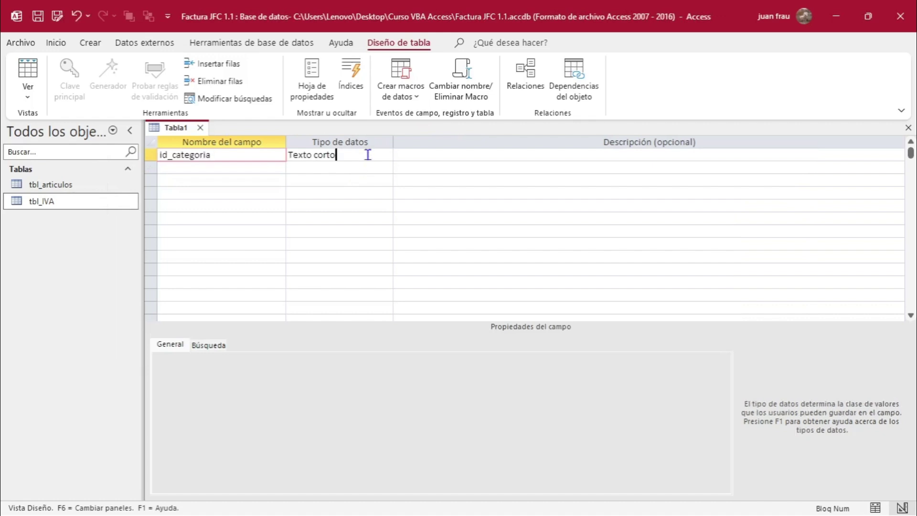
left_click(386, 156)
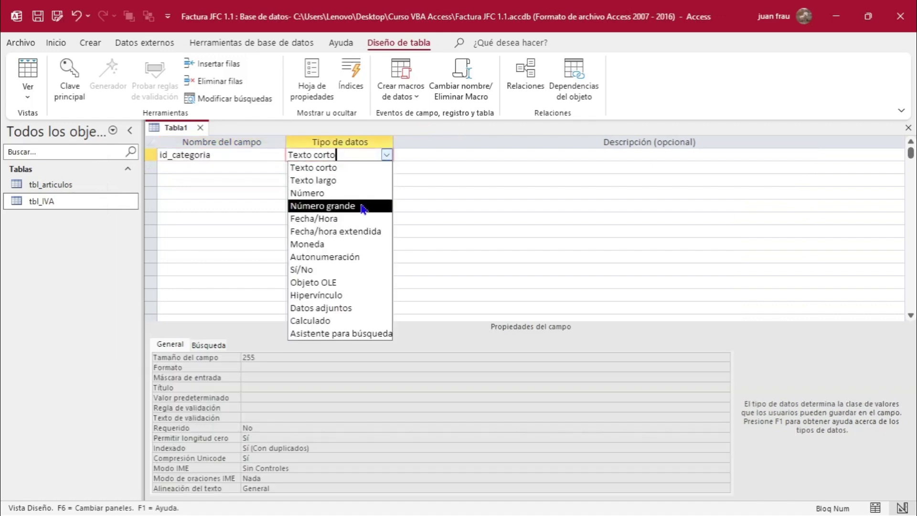
left_click(348, 256)
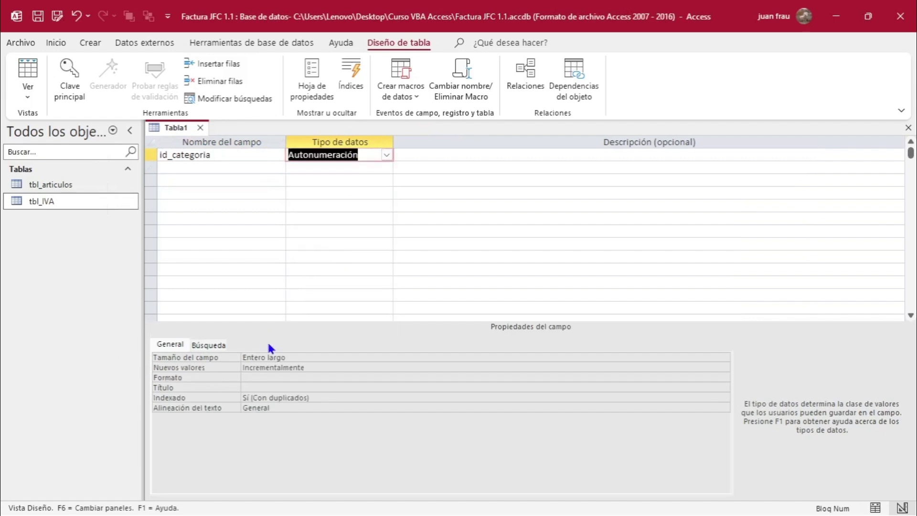
Give the id_categoria field the title "Registro" and make it the table's primary key
left_click(259, 385)
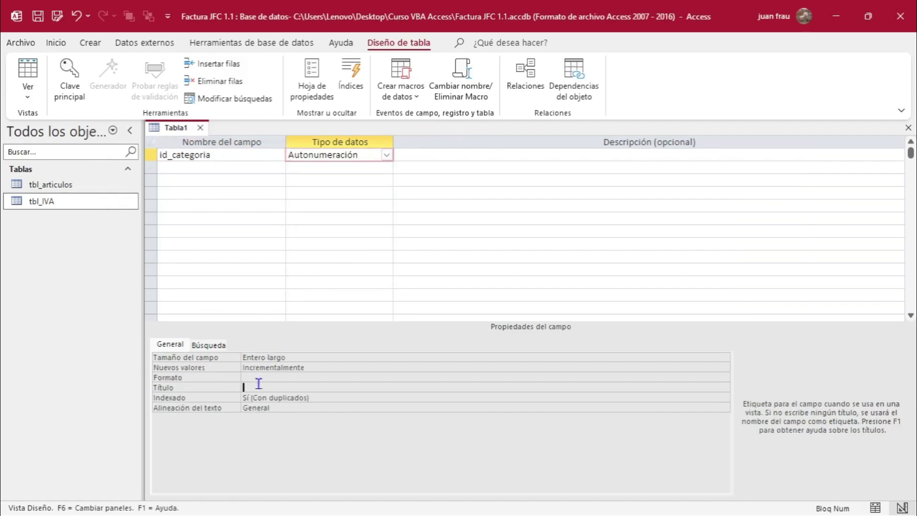
type("Reg")
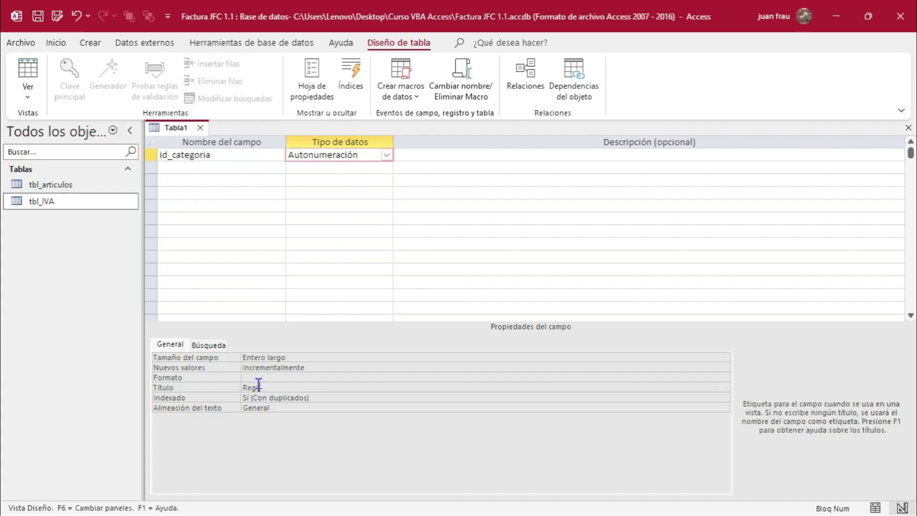
type("istro")
left_click(243, 169)
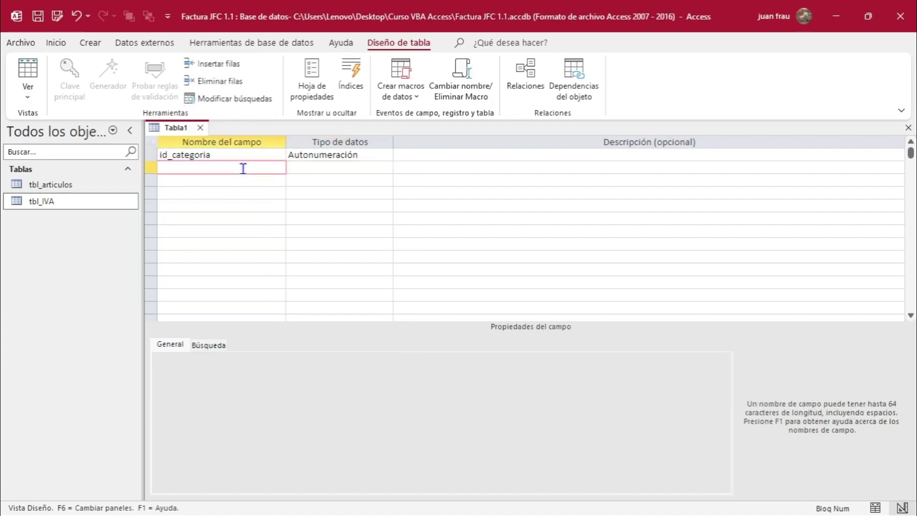
left_click(243, 156)
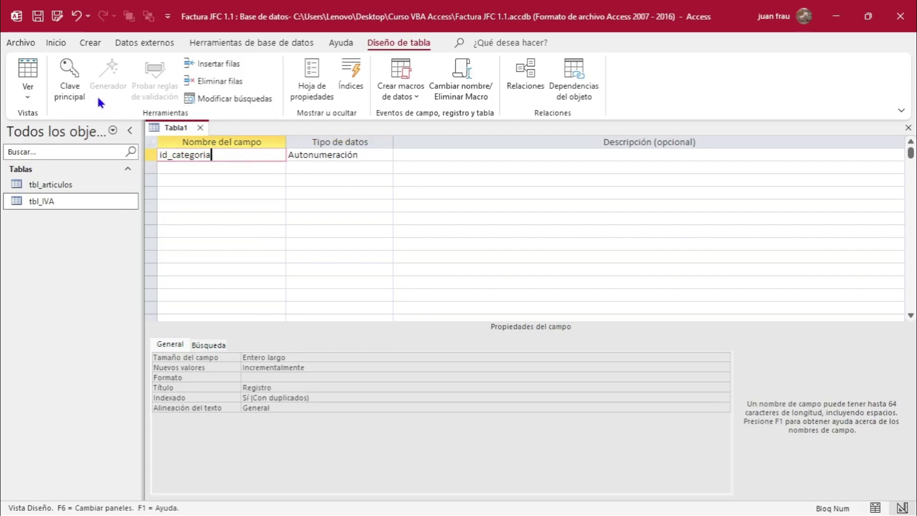
left_click(73, 81)
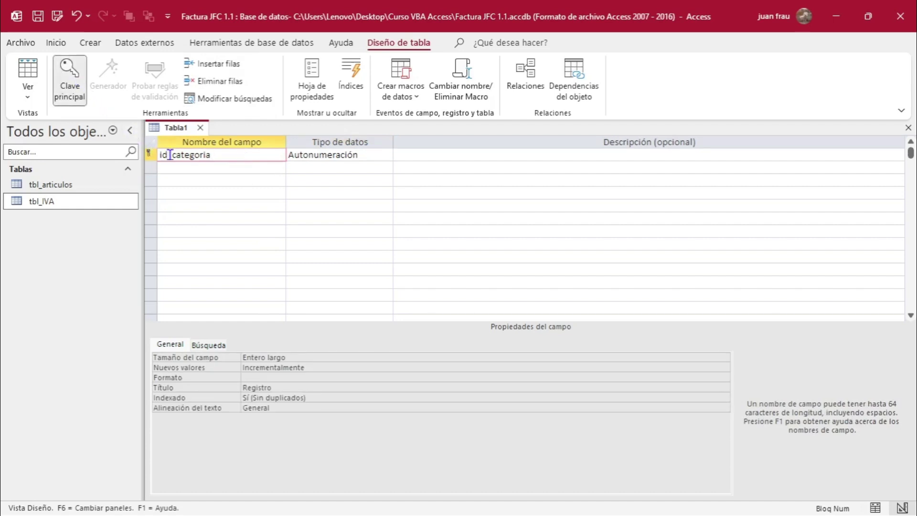
Copy the Descripcion_categoria field name from the Tbl_Categoria plan in Excel into the Access table as a Texto corto field
left_click(177, 169)
key("alt+Tab")
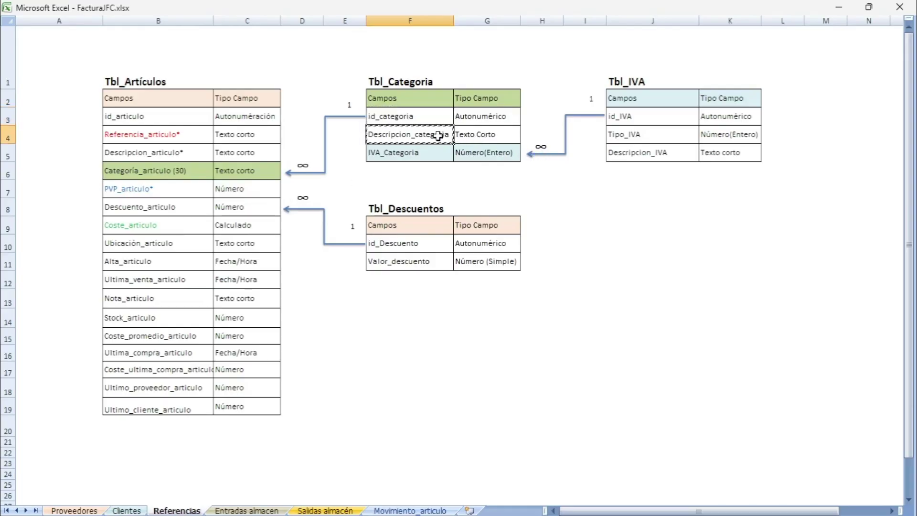
key("alt+Tab")
type("Descripcion_categoria")
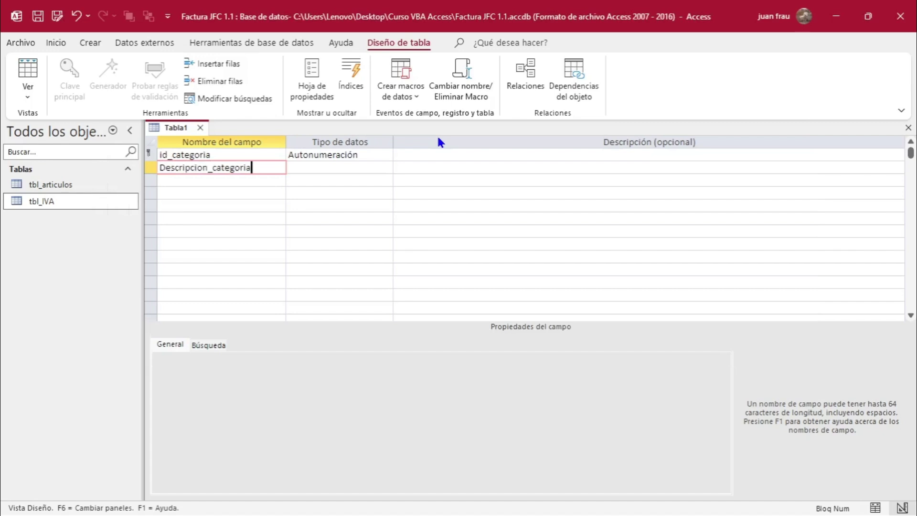
key("Tab")
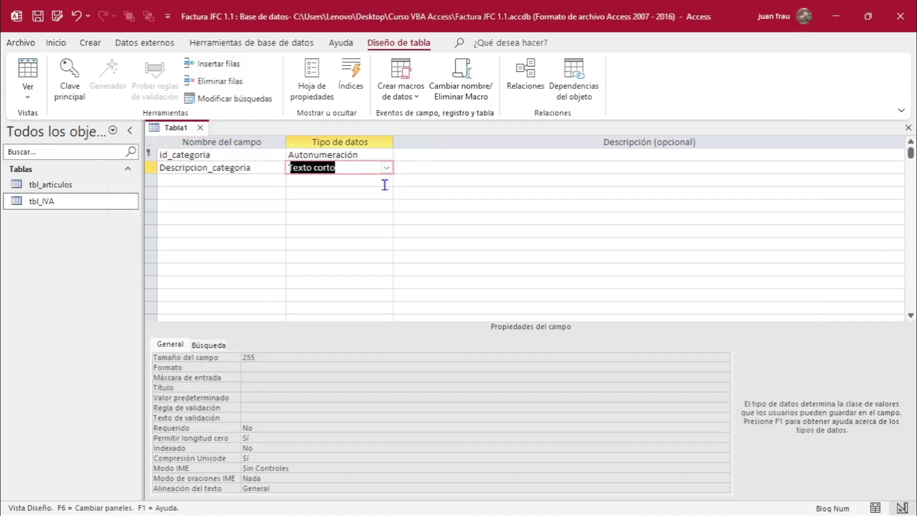
Set Descripcion_categoria's field size to 50, its format to > and its title to "Categoría"
left_click(261, 358)
left_click(171, 344)
type("50")
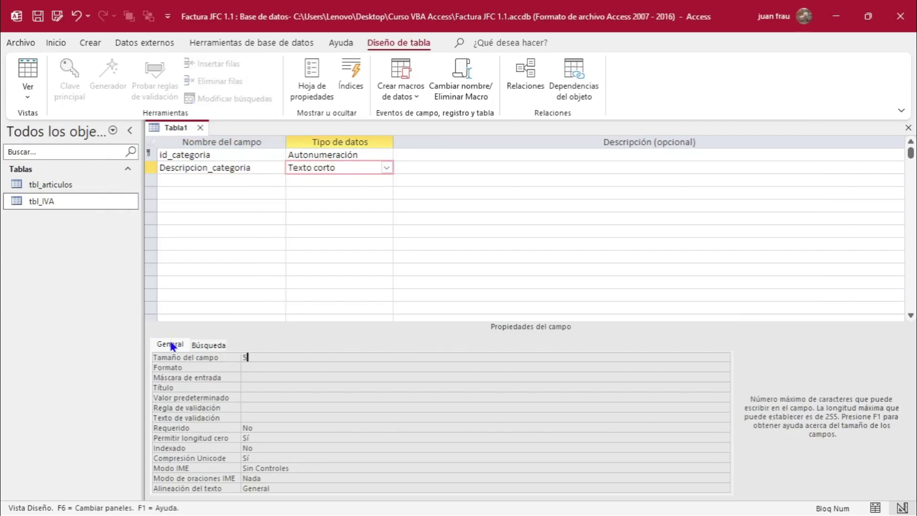
left_click(271, 367)
key("F6")
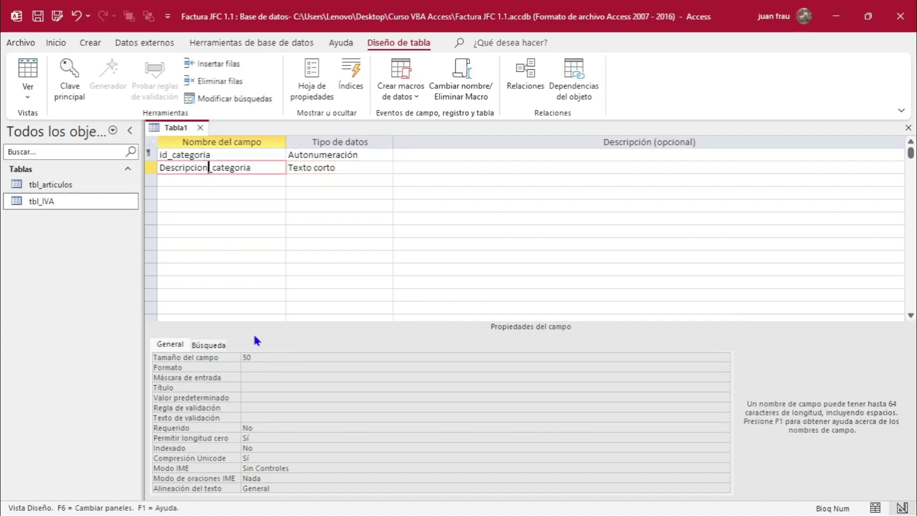
left_click(247, 367)
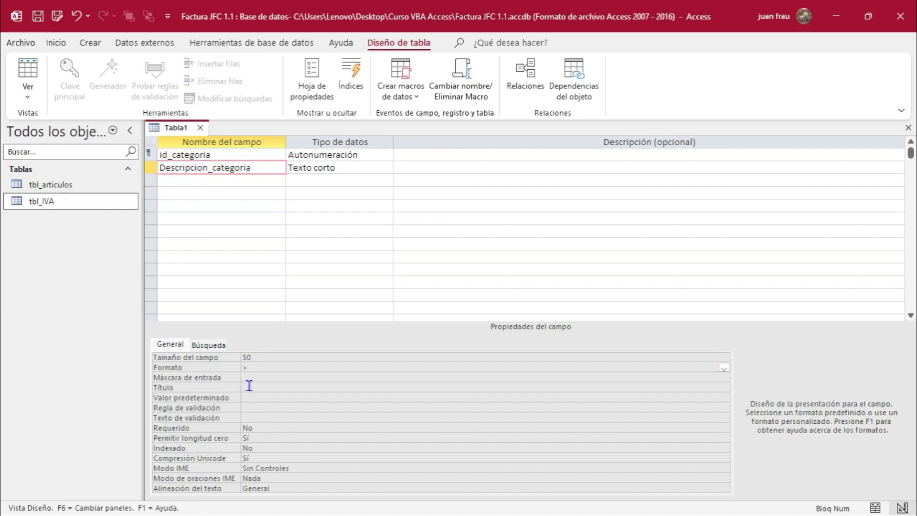
left_click(249, 385)
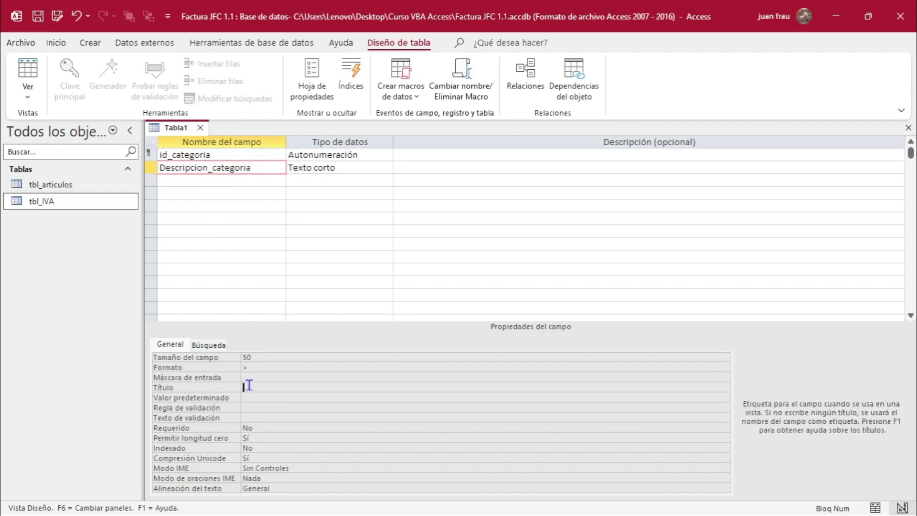
type("Categoria")
left_click(252, 397)
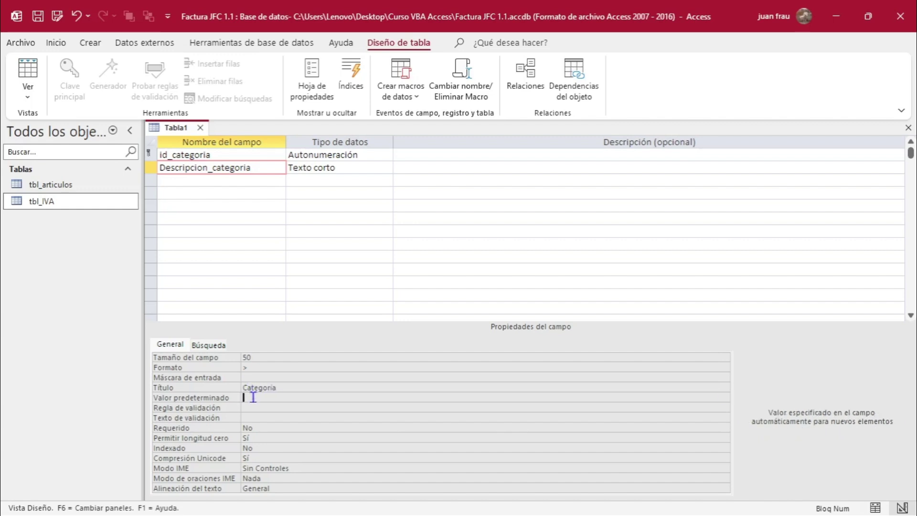
left_click(253, 407)
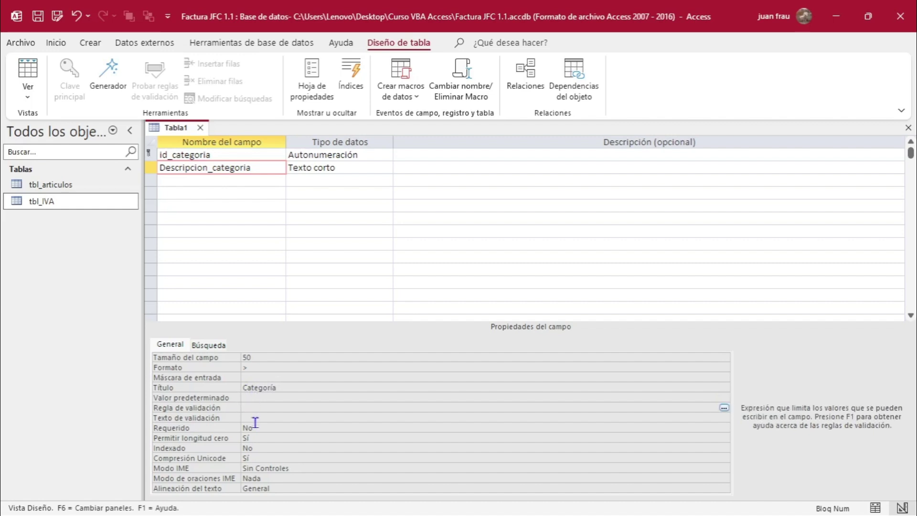
Make Descripcion_categoria required, disallow zero length, and index it as Sí (Sin duplicados)
left_click(257, 428)
double_click(258, 428)
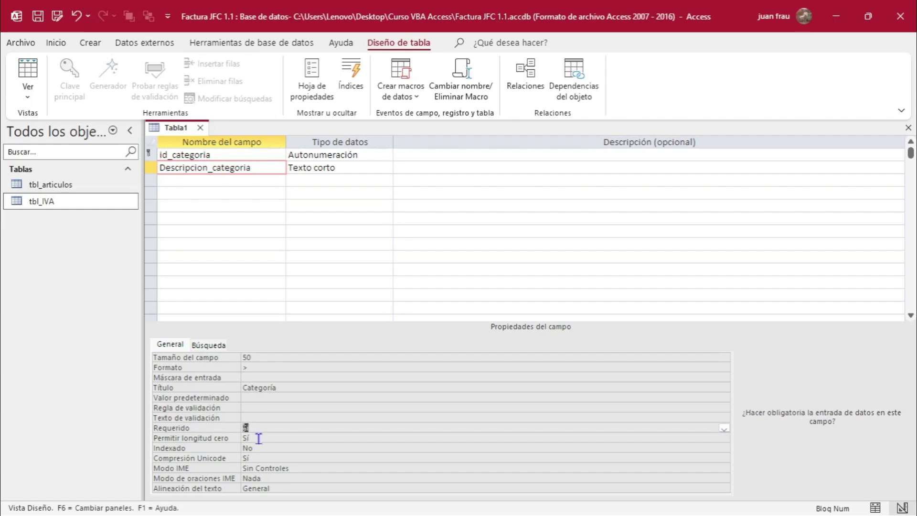
left_click(259, 438)
double_click(257, 438)
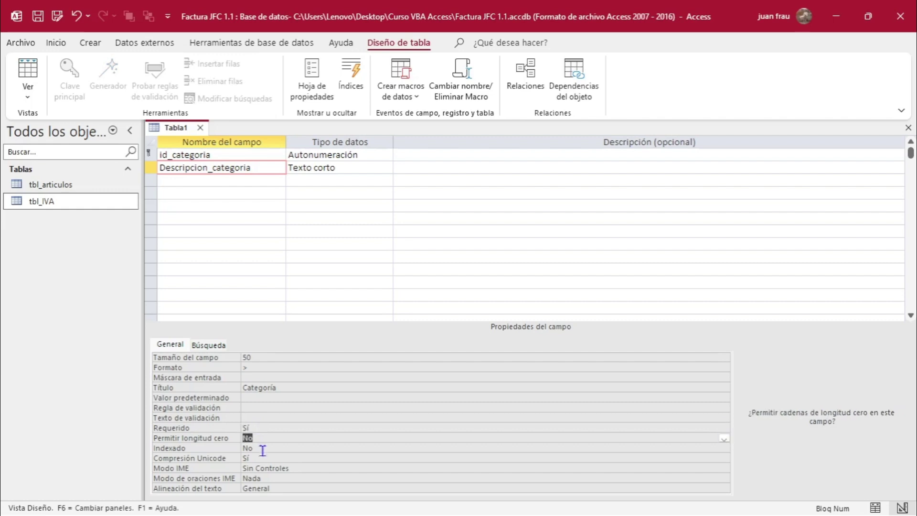
left_click(264, 449)
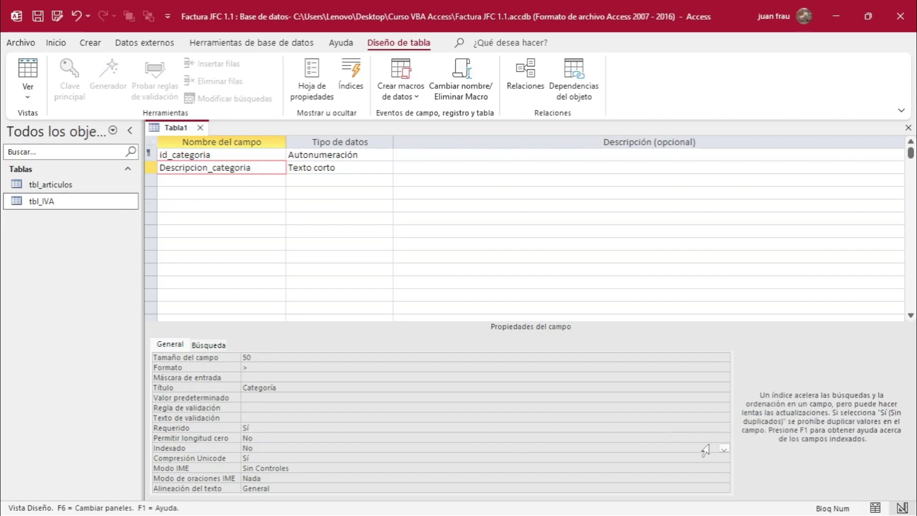
left_click(726, 451)
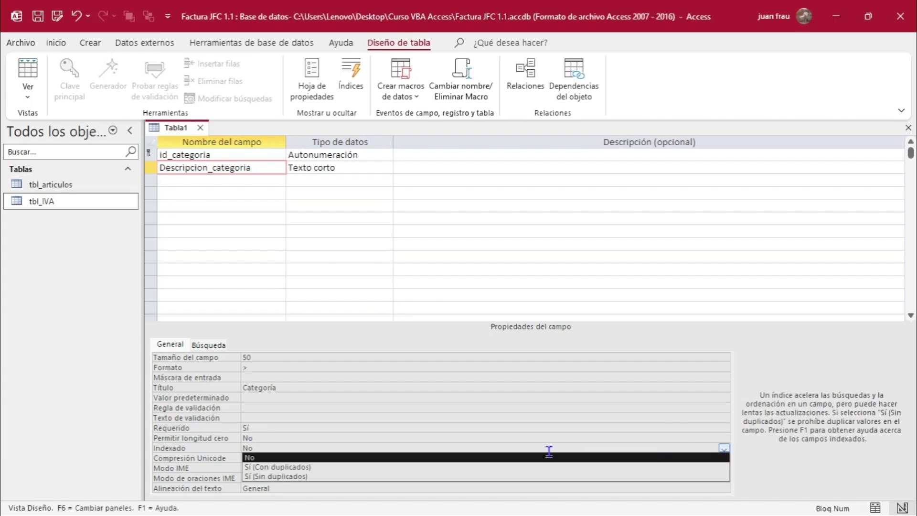
left_click(405, 478)
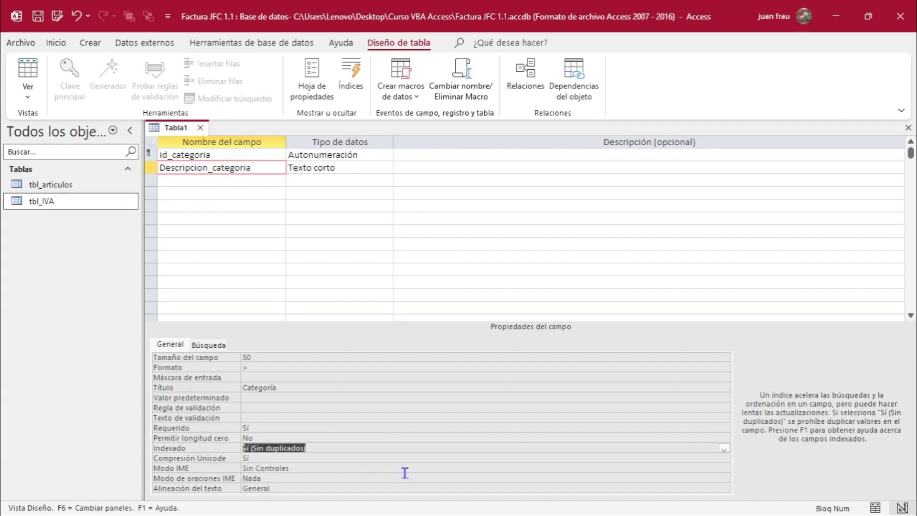
left_click(305, 458)
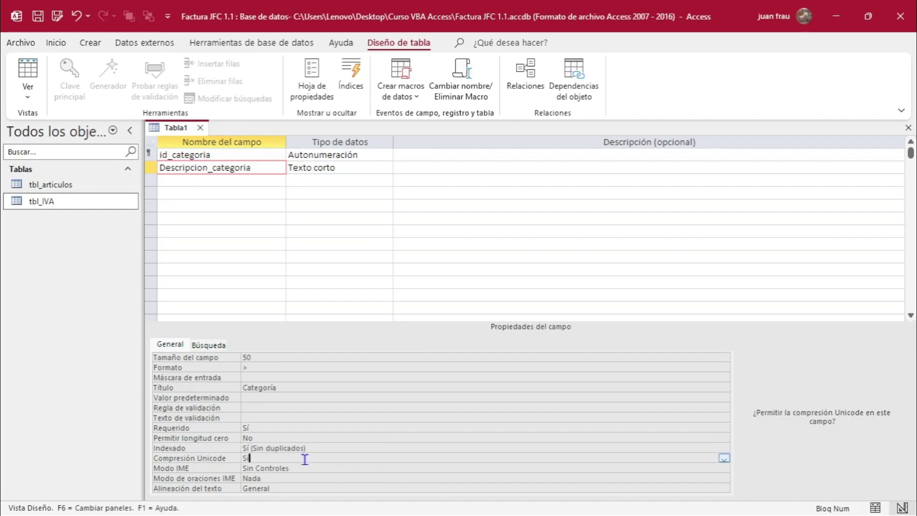
Copy the IVA_Categoria field name from the Excel plan into the Access table as a Número field
left_click(249, 181)
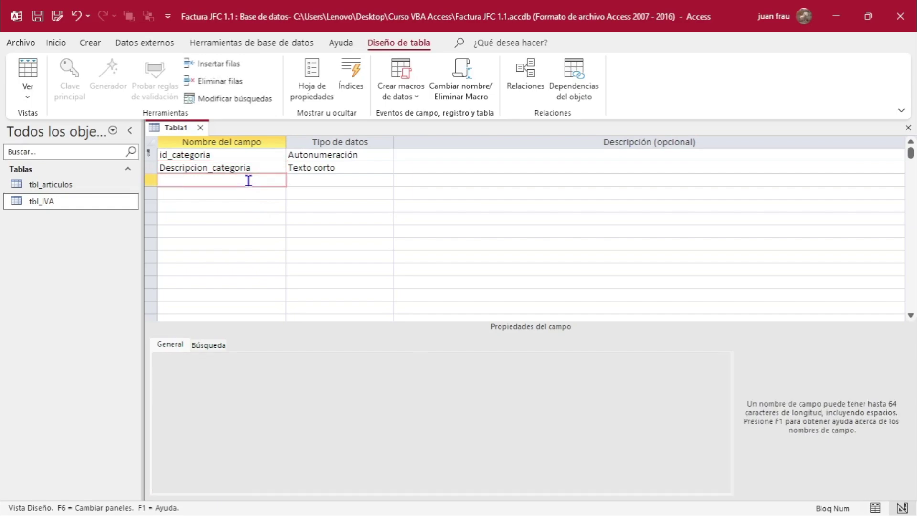
key("alt+Tab")
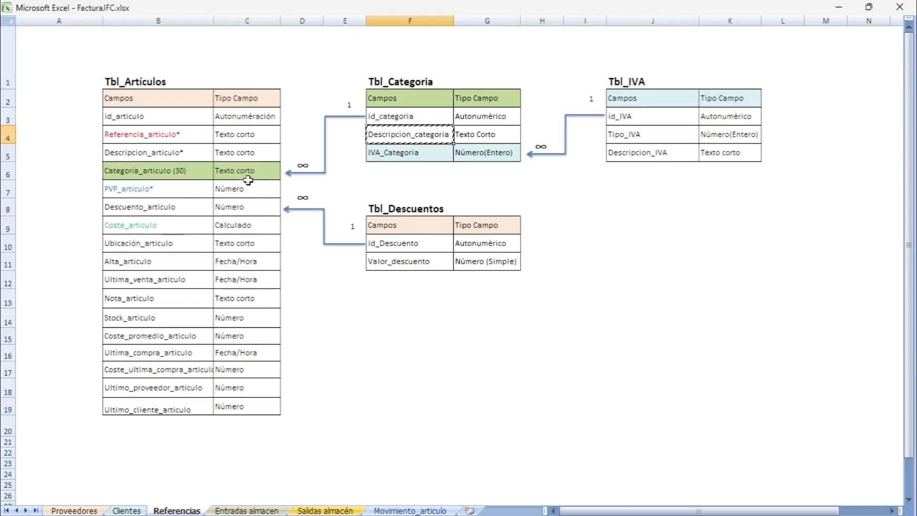
left_click(415, 156)
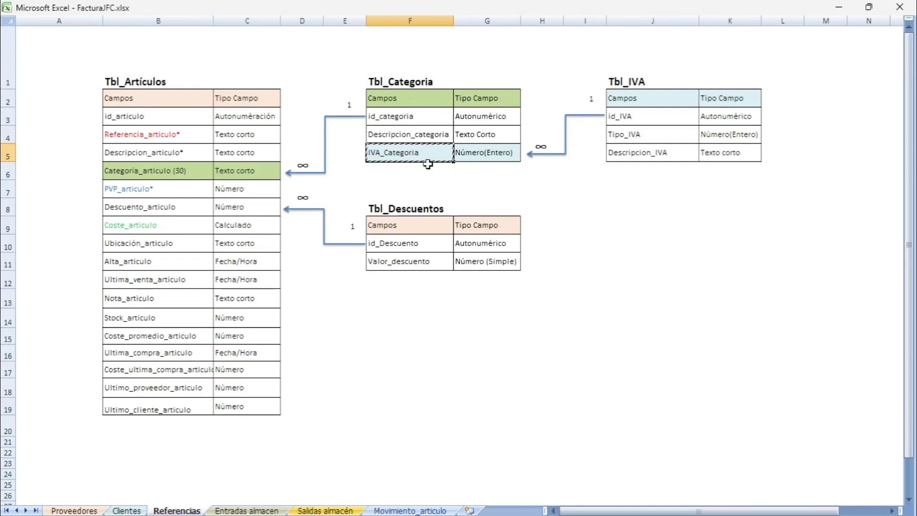
key("alt+Tab")
type("IVA_Categoria")
key("Tab")
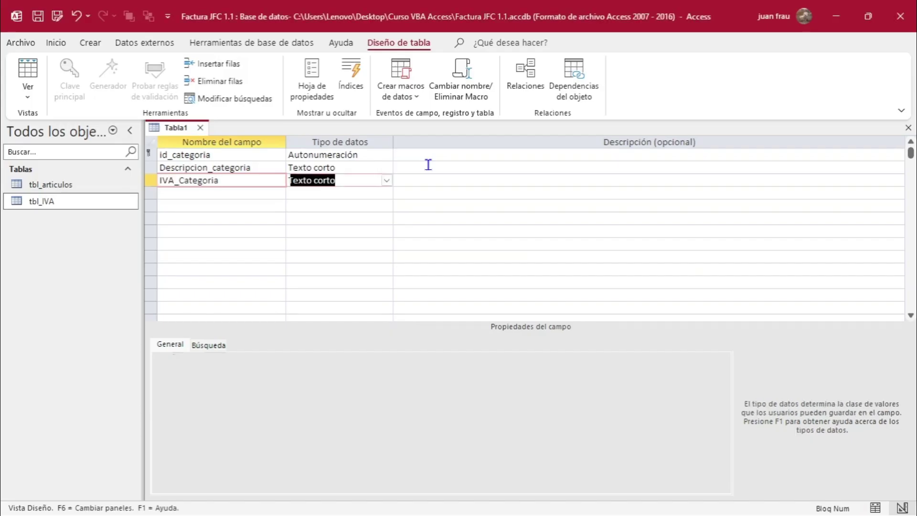
left_click(388, 180)
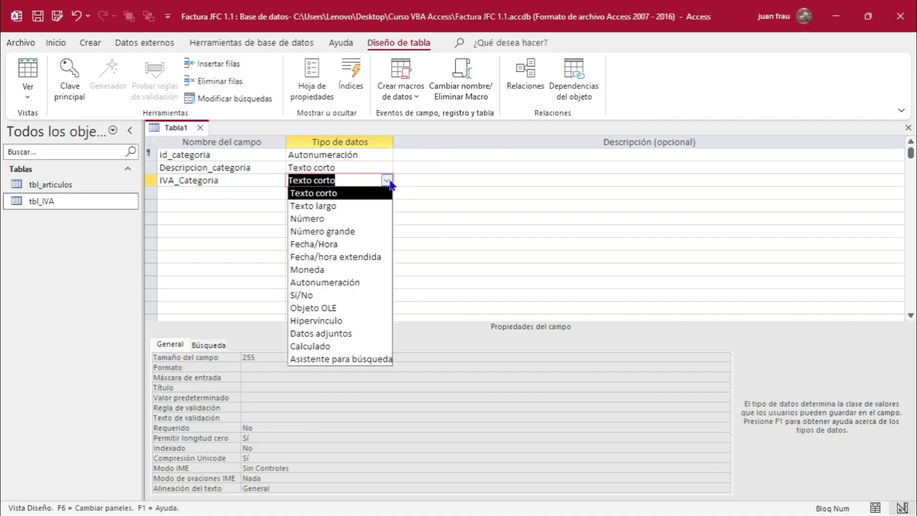
left_click(363, 218)
left_click(257, 367)
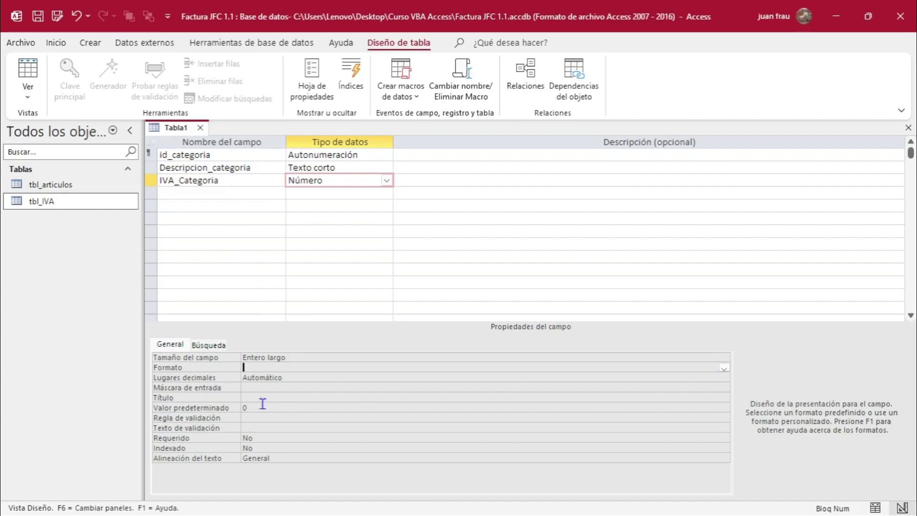
Save the new table under the name tbl_categoría
left_click(209, 180)
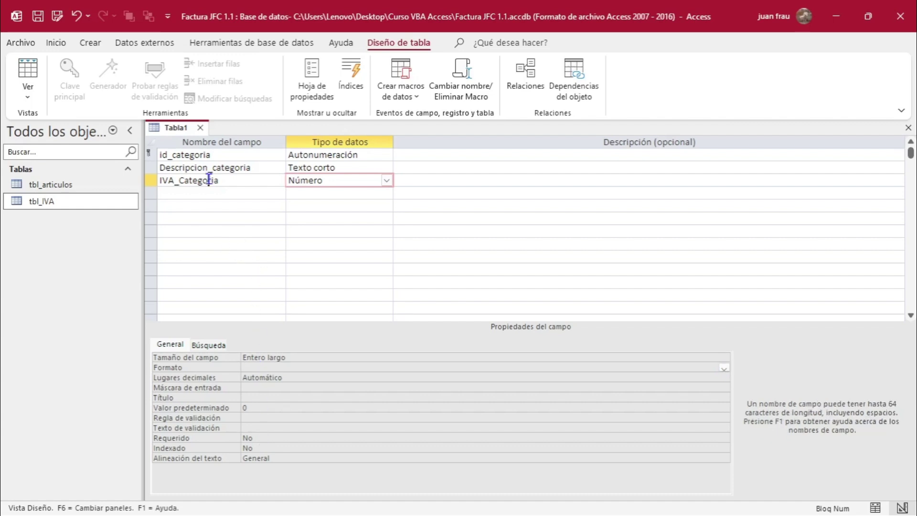
left_click(39, 19)
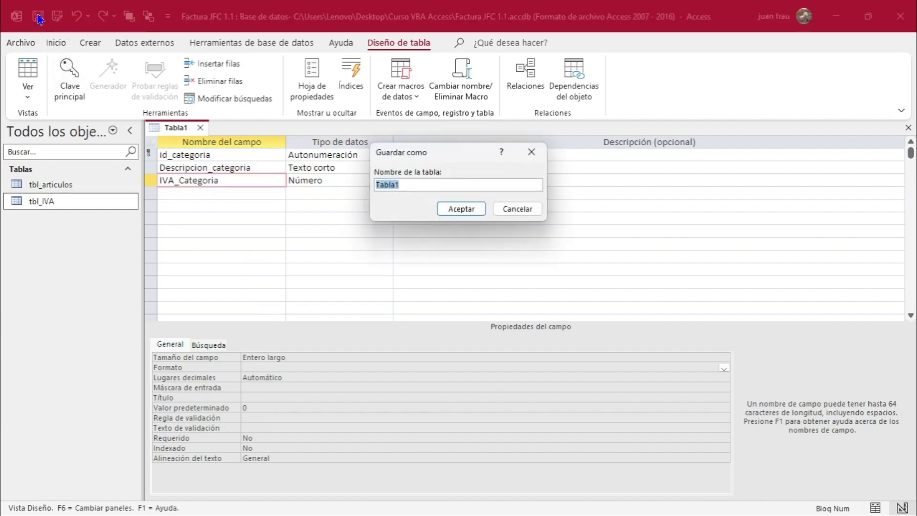
type("tbl_categoría")
left_click(468, 213)
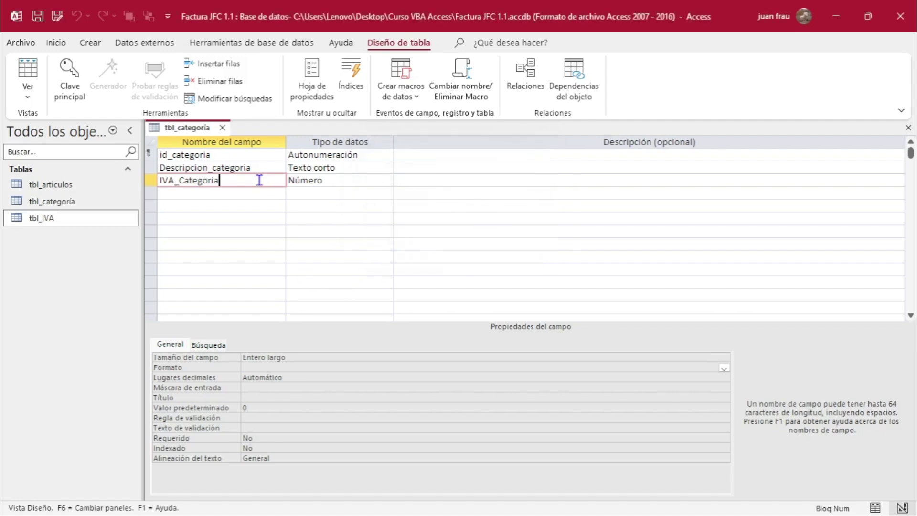
Make the IVA_Categoria field required and save the design of tbl_categoría
left_click(258, 437)
double_click(258, 437)
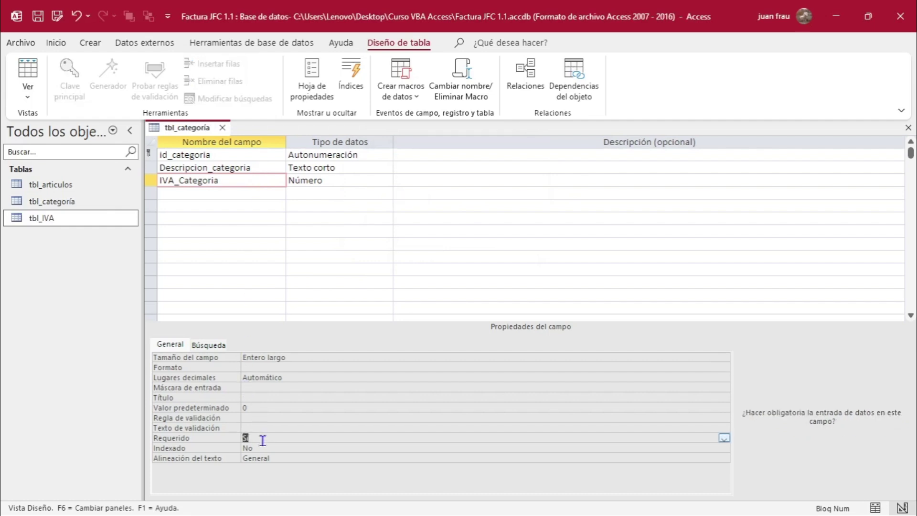
left_click(265, 448)
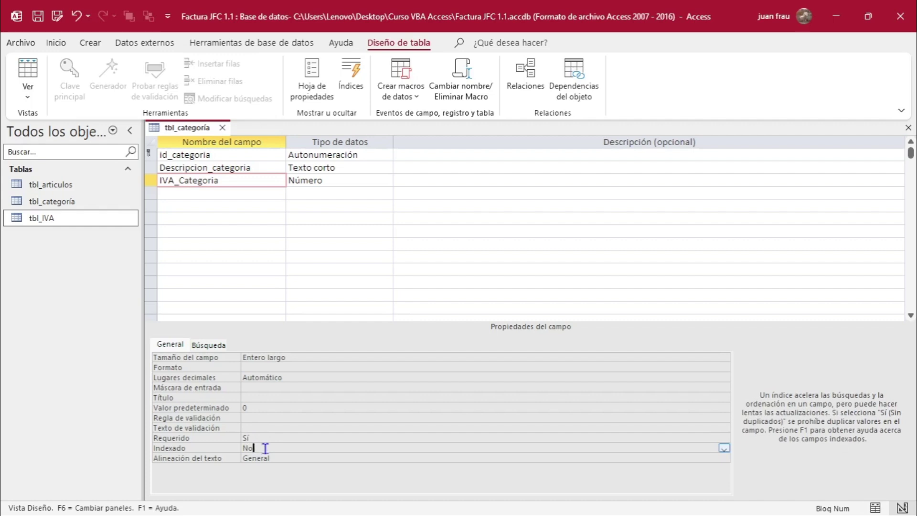
left_click(267, 437)
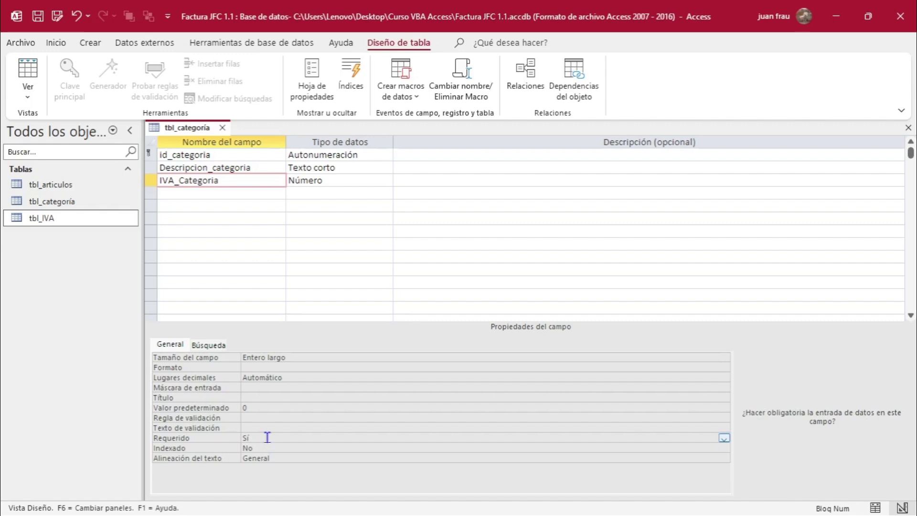
left_click(37, 19)
left_click(223, 128)
left_click(242, 179)
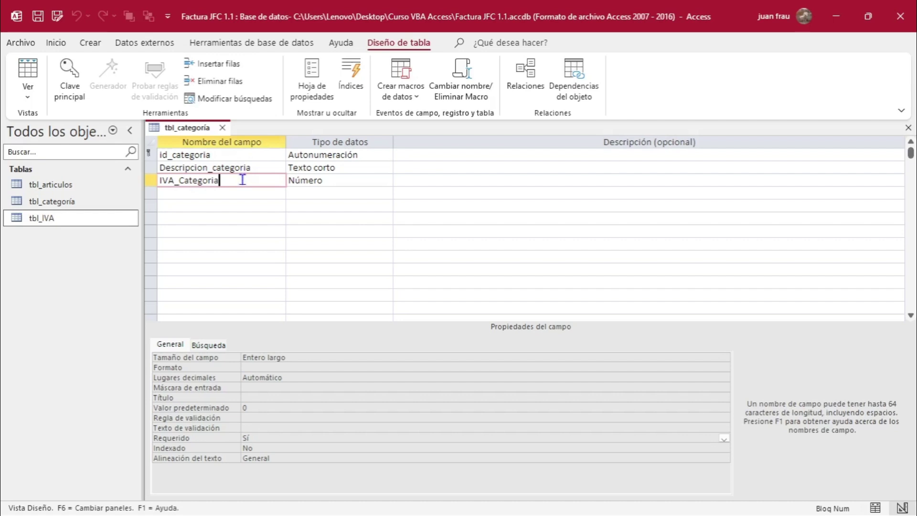
Open tbl_IVA in design view
right_click(72, 212)
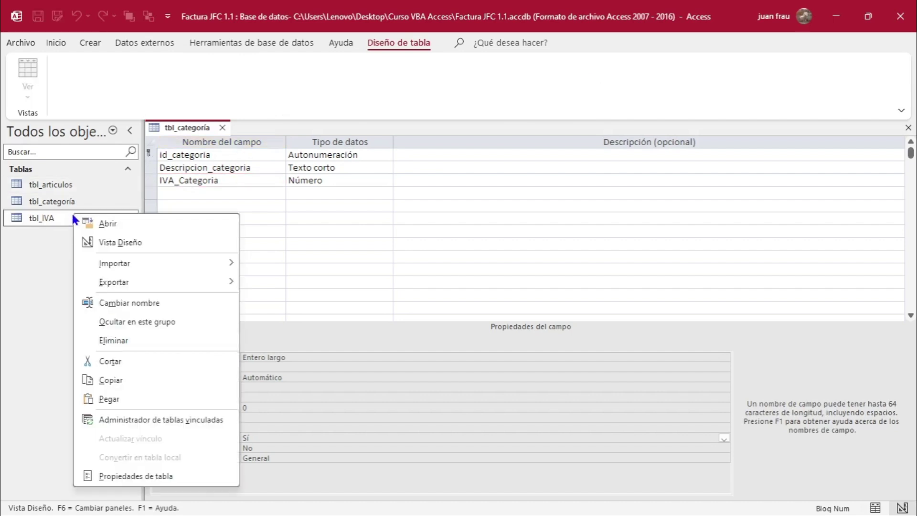
left_click(88, 242)
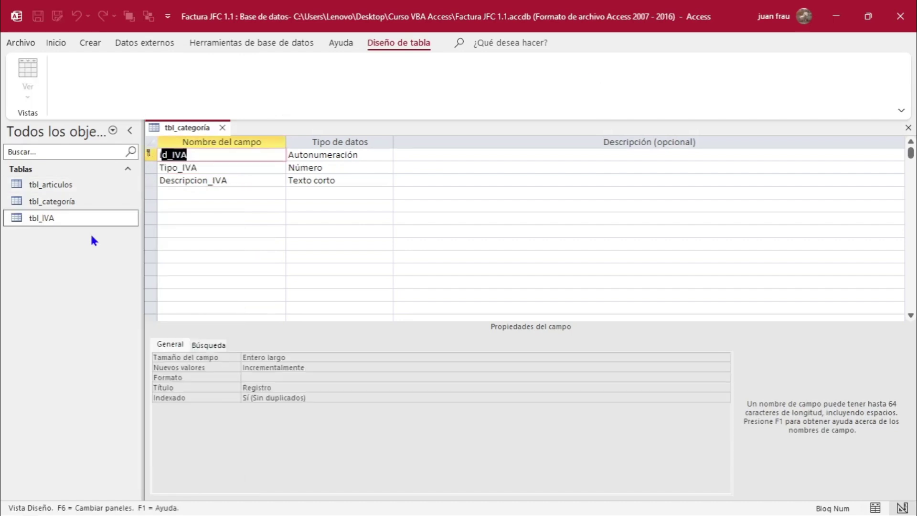
Compare the IVA_Categoria field of tbl_categoría with the records of tbl_IVA in design and datasheet views
left_click(193, 128)
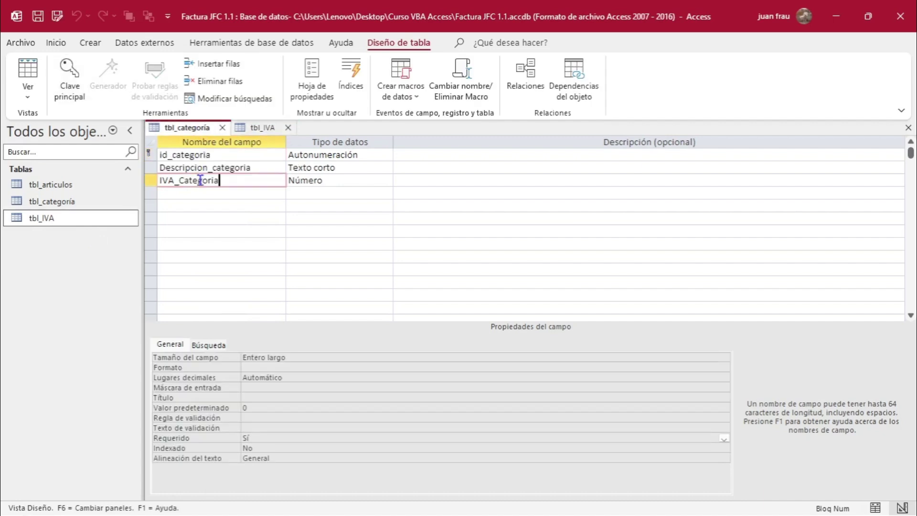
left_click(255, 132)
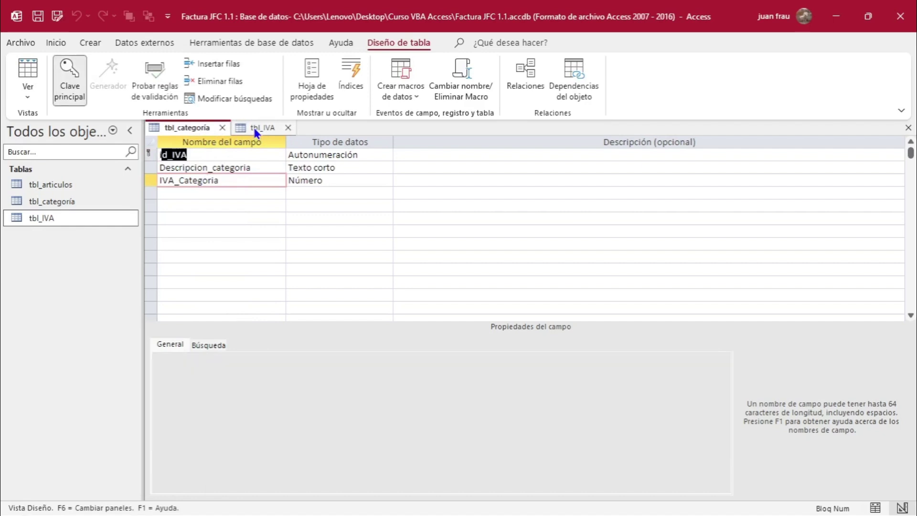
left_click(197, 125)
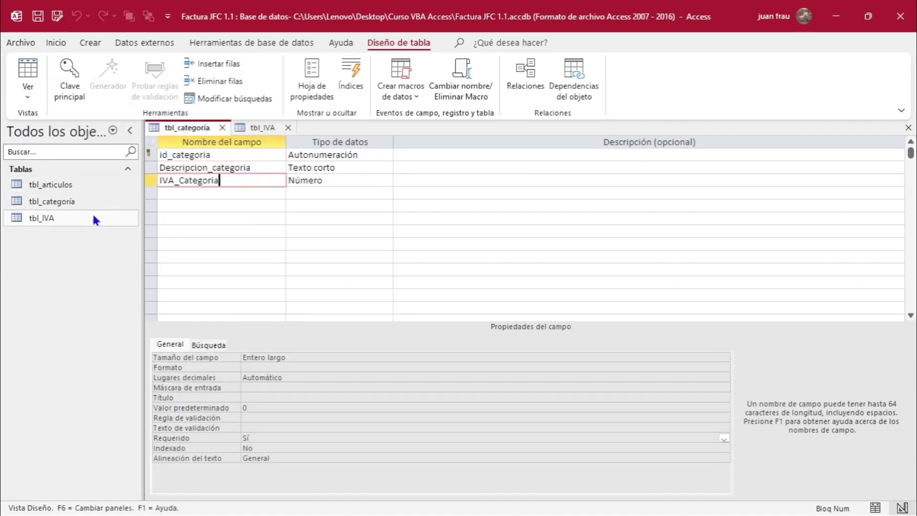
double_click(85, 199)
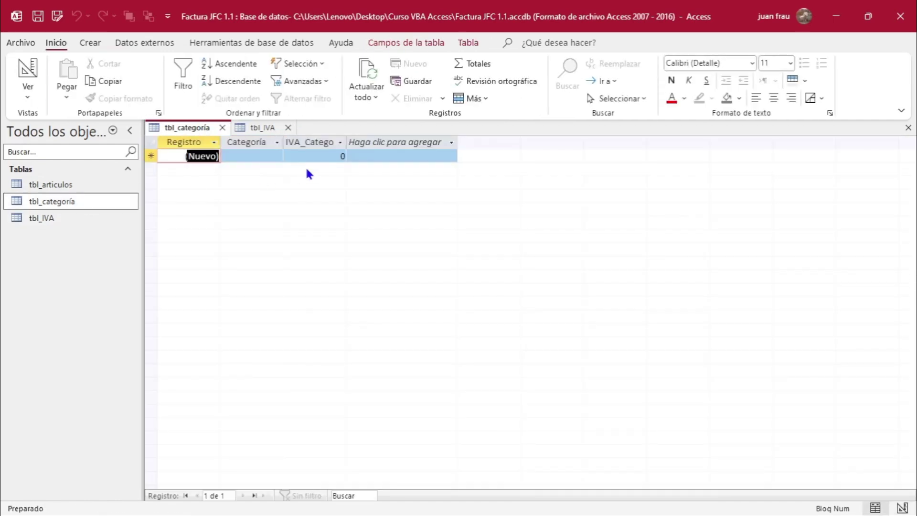
left_click(328, 153)
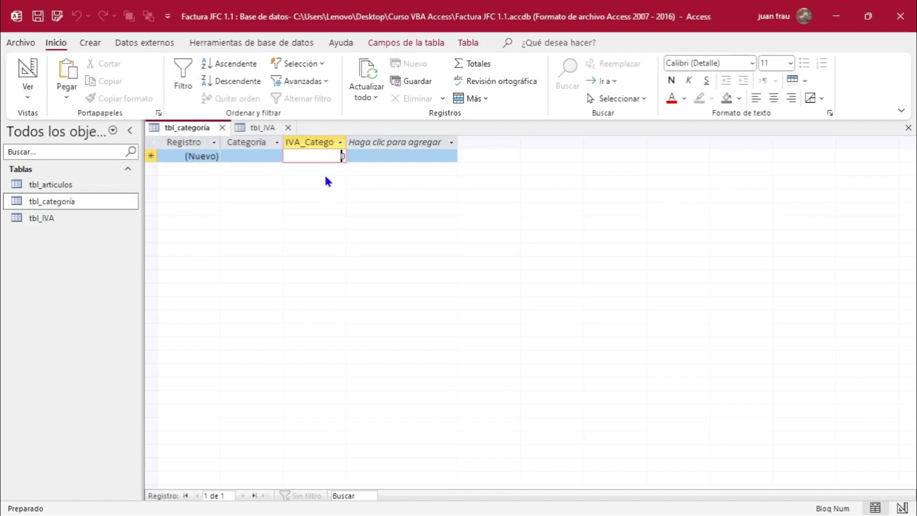
left_click(264, 128)
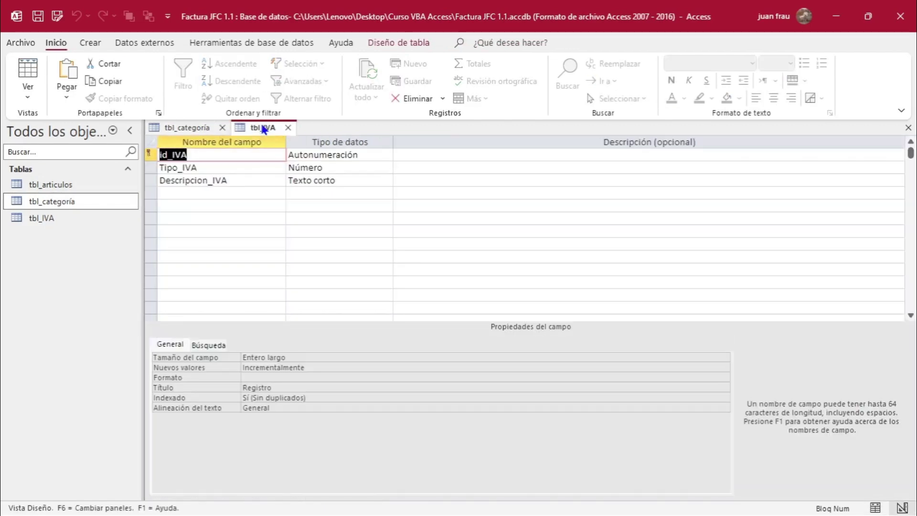
double_click(52, 217)
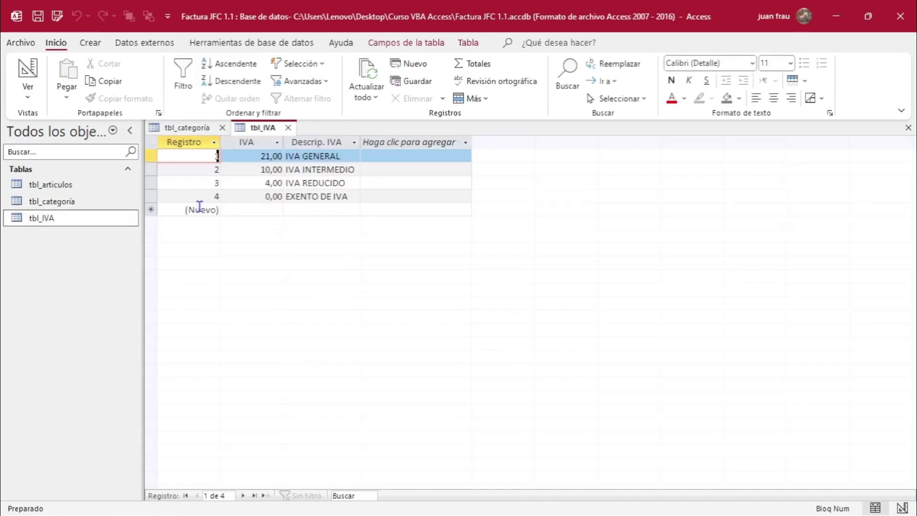
left_click(196, 128)
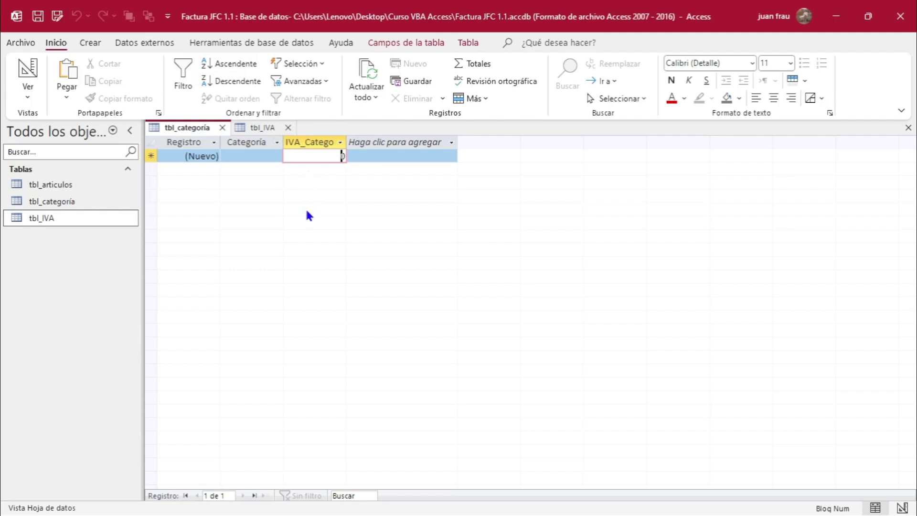
left_click(256, 128)
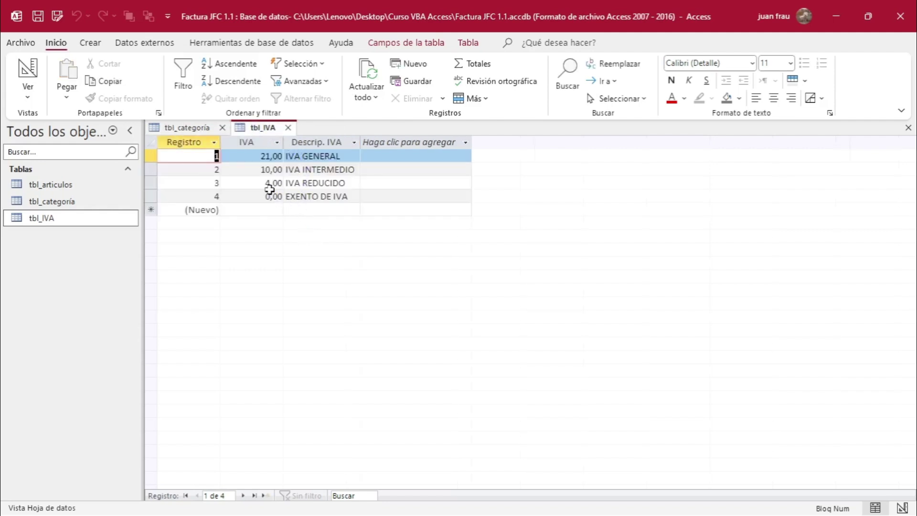
left_click(185, 128)
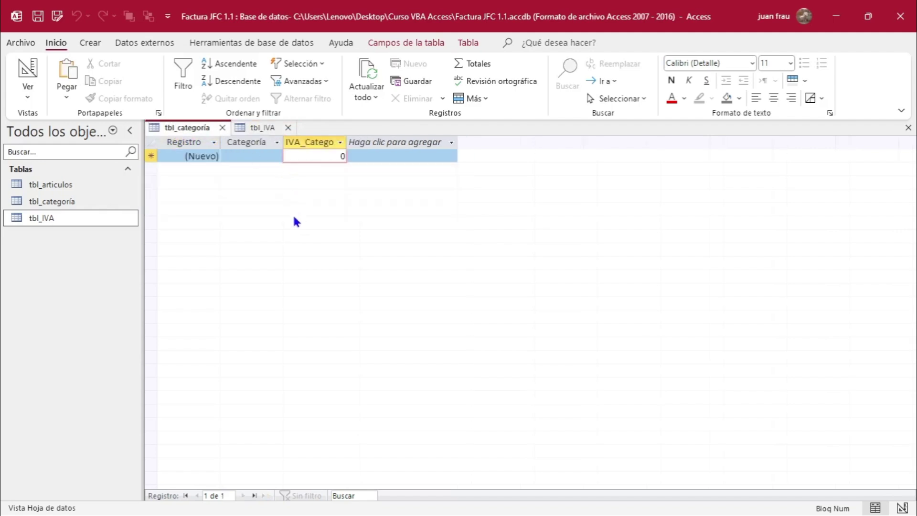
left_click(263, 128)
left_click(199, 125)
Close tbl_IVA and switch tbl_categoría to design view
left_click(288, 128)
left_click(102, 203)
left_click(29, 71)
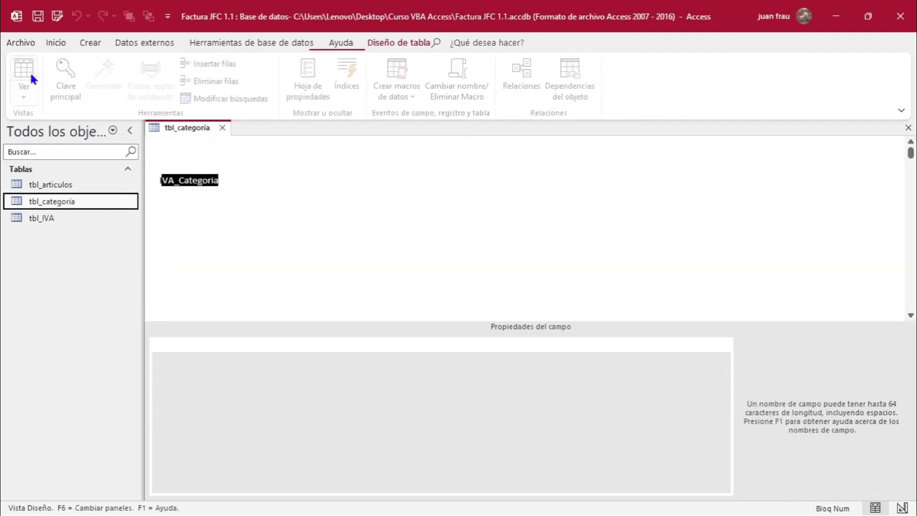
Start the lookup wizard for the IVA_Categoria data type and have it take its values from another table or query
left_click(340, 180)
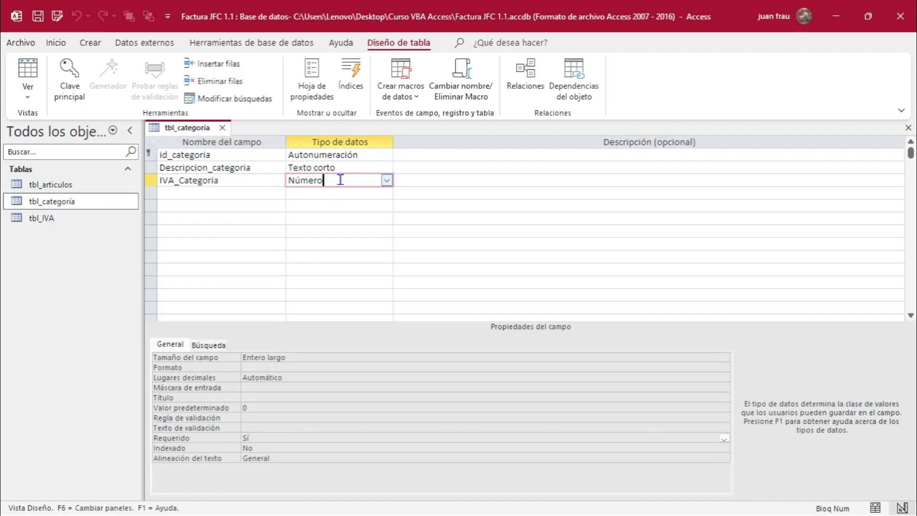
left_click(386, 180)
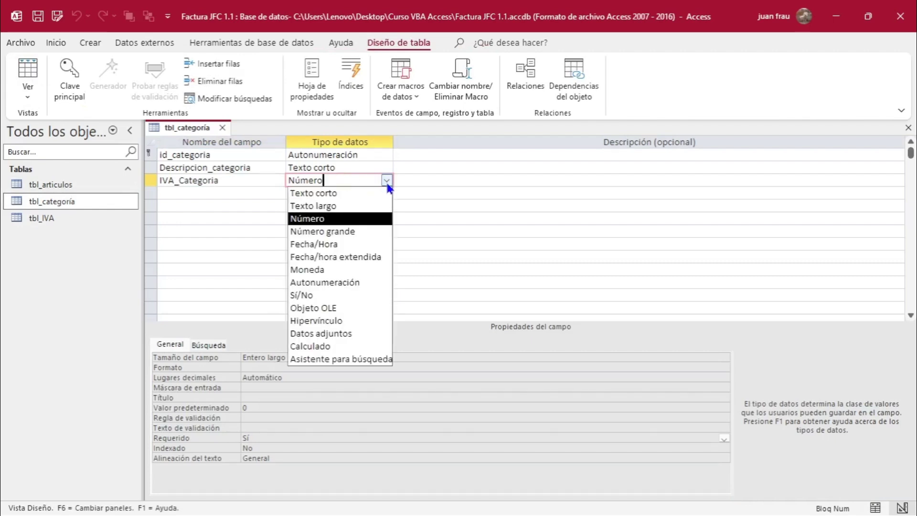
left_click(343, 359)
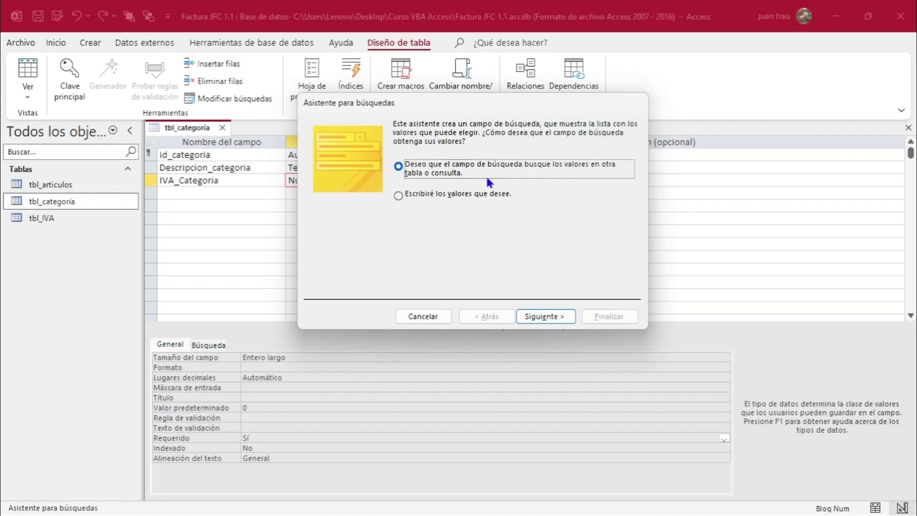
left_click(397, 196)
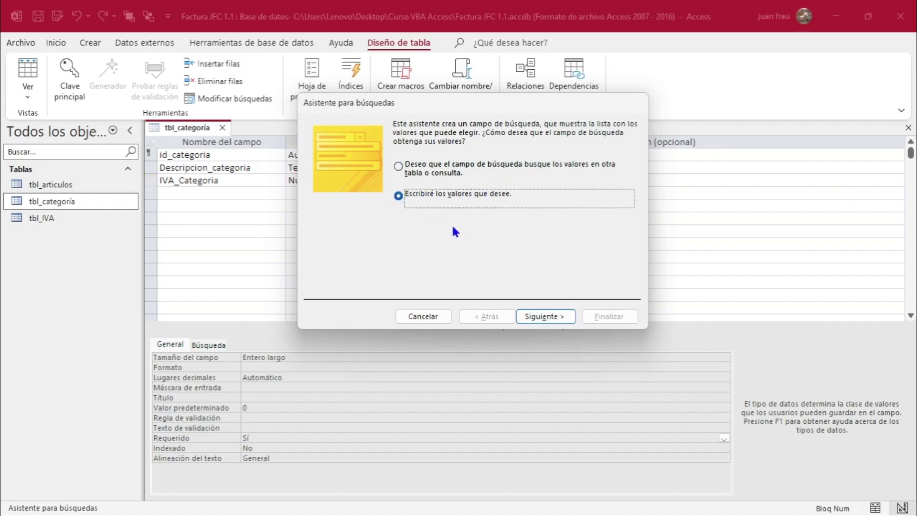
left_click(398, 167)
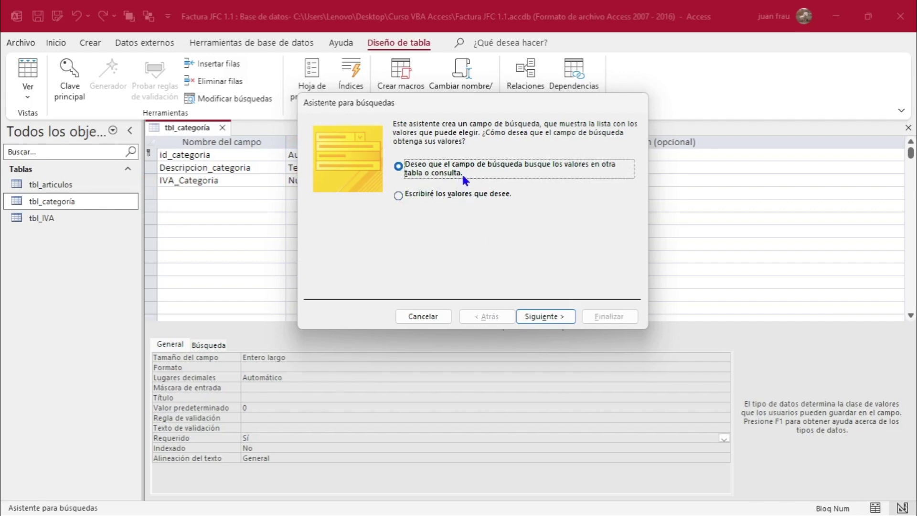
left_click(534, 317)
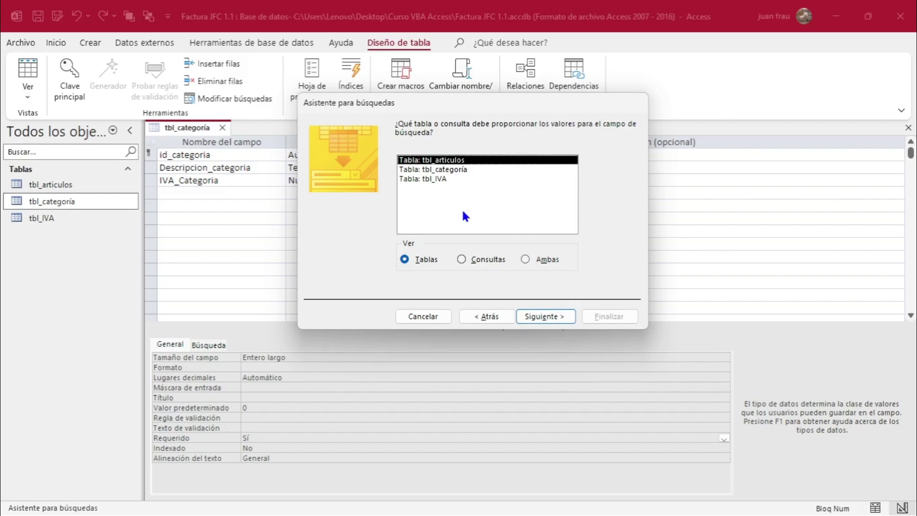
Choose tbl_IVA, listed among the tables, as the source of the lookup values
left_click(430, 180)
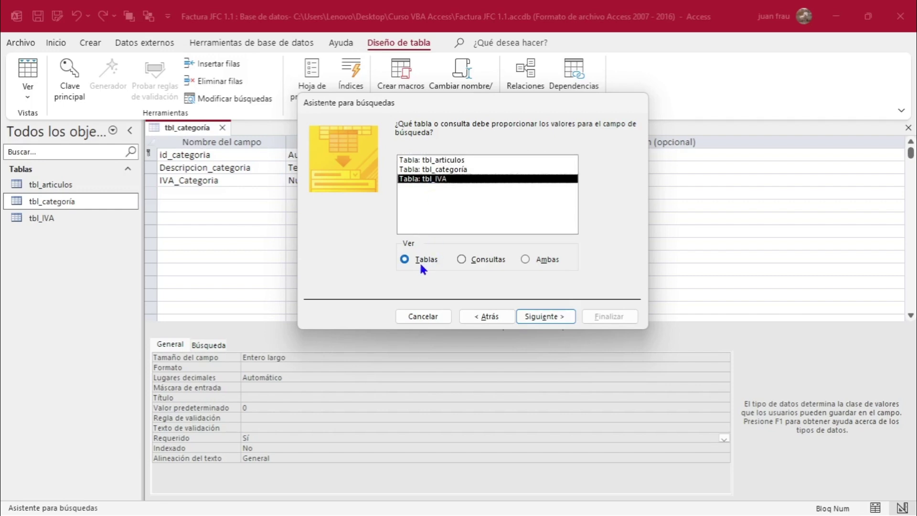
left_click(463, 259)
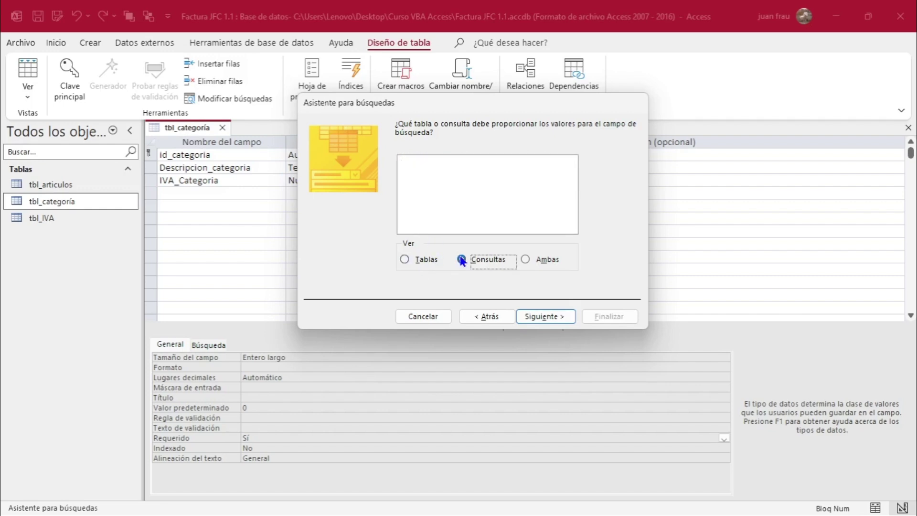
left_click(525, 259)
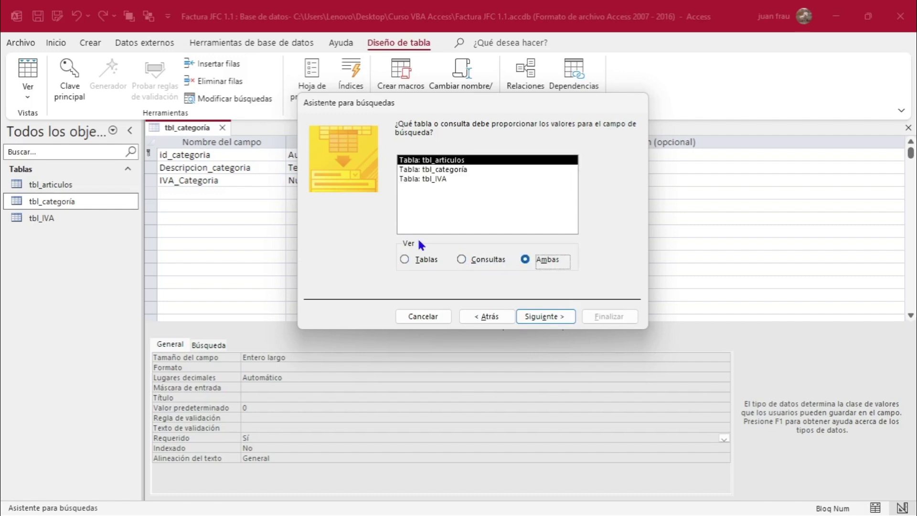
left_click(405, 260)
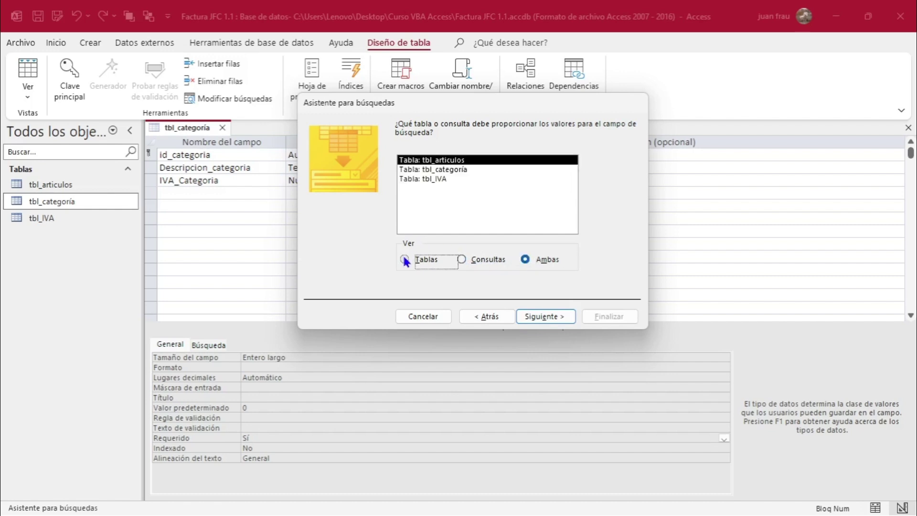
left_click(419, 180)
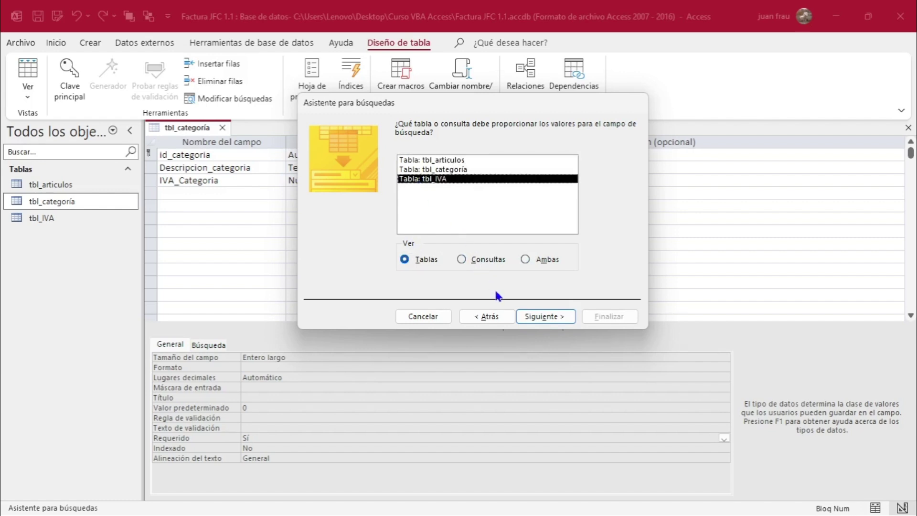
left_click(549, 317)
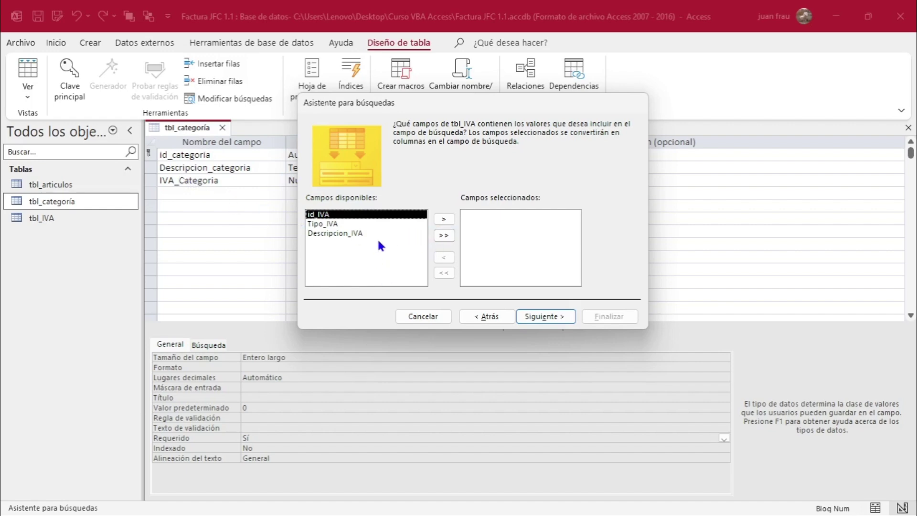
Include the Tipo_IVA and Descripcion_IVA fields as the lookup's columns
left_click(334, 226)
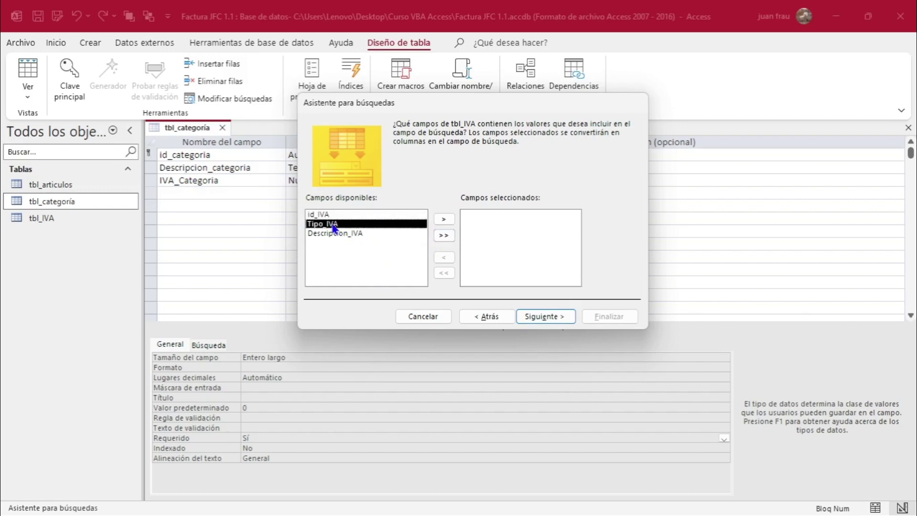
left_click(445, 218)
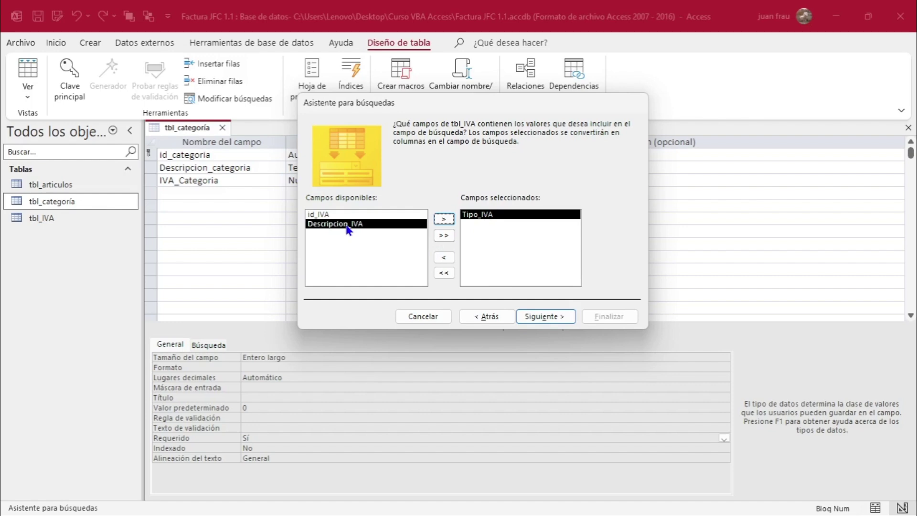
left_click(440, 221)
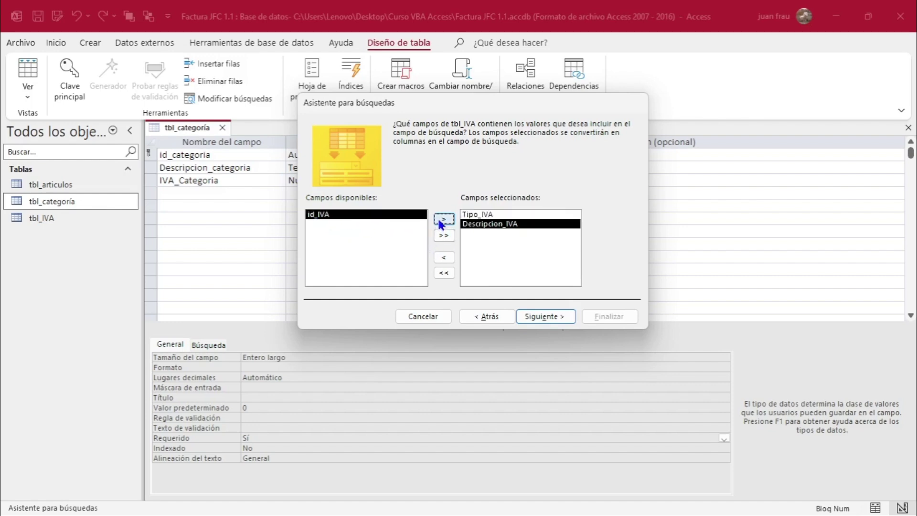
left_click(534, 319)
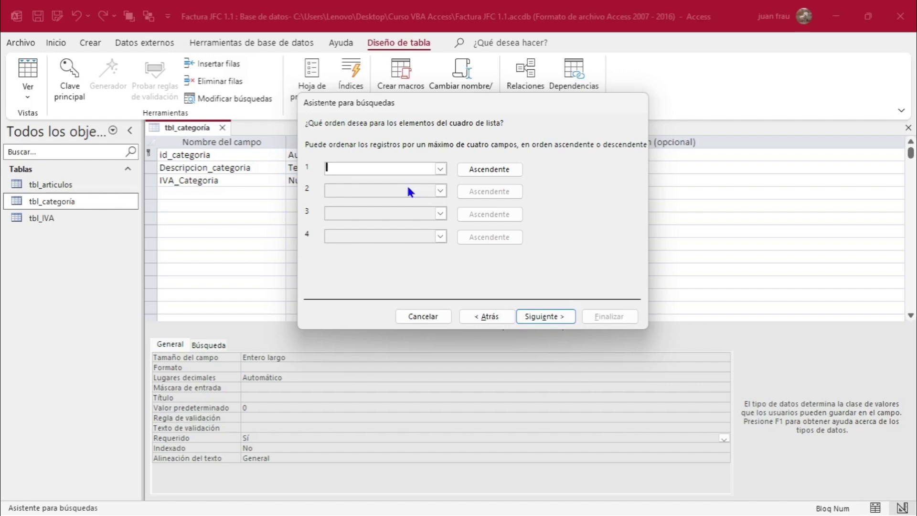
Sort the lookup list by Tipo_IVA in ascending order
left_click(436, 165)
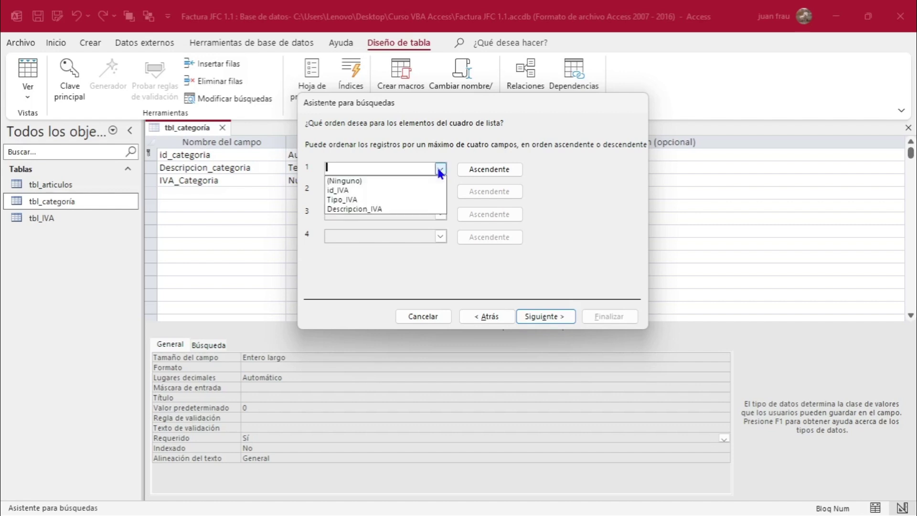
left_click(378, 199)
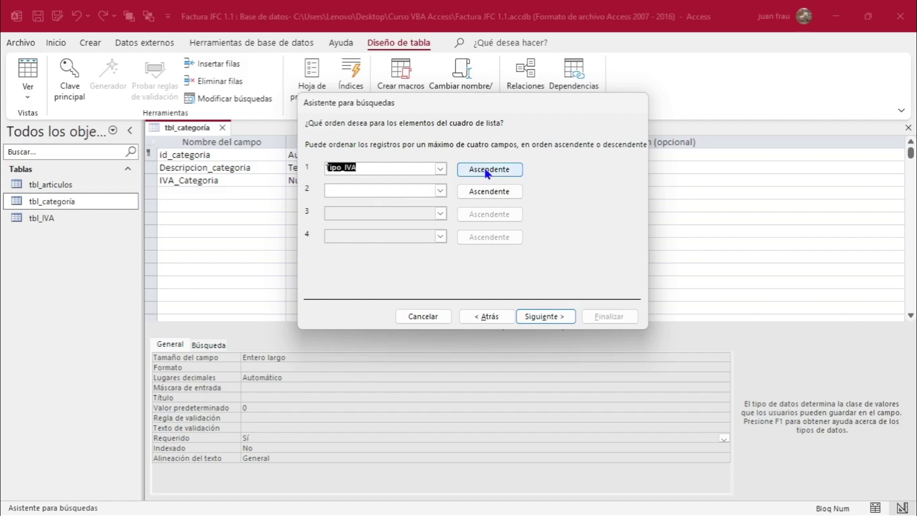
left_click(546, 317)
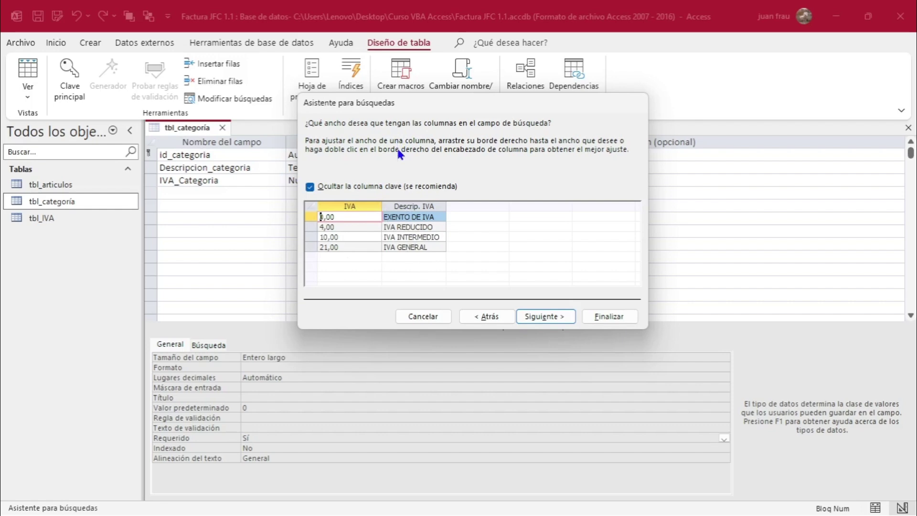
Narrow the lookup's IVA column, widen the Descrip. IVA column slightly and keep the key column hidden
double_click(381, 206)
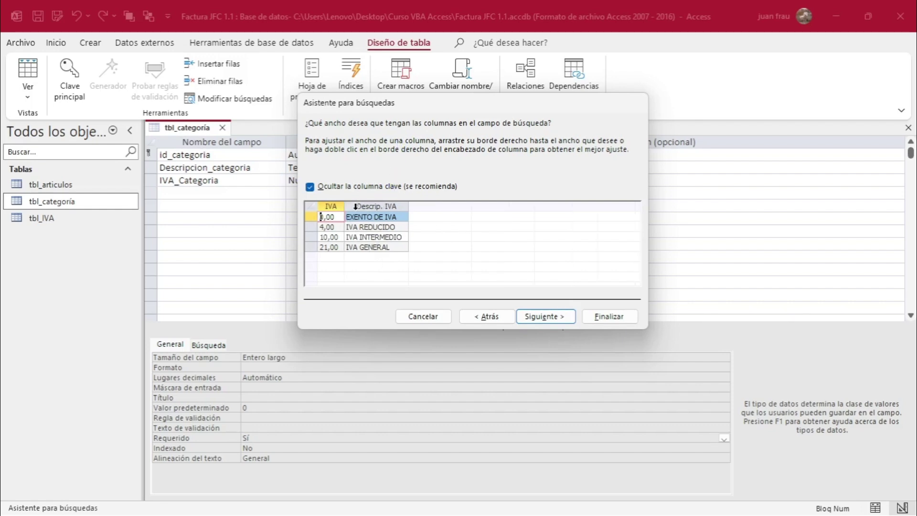
left_click_drag(344, 206, 350, 207)
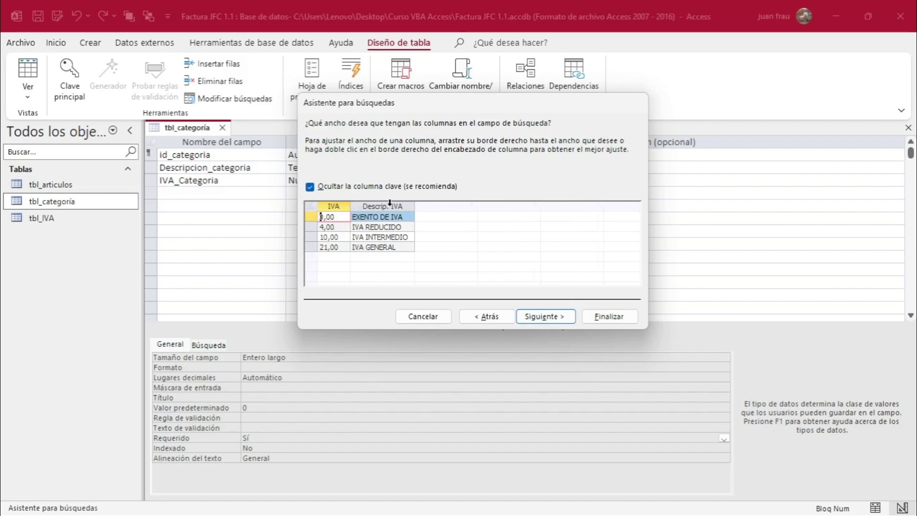
left_click_drag(414, 204, 426, 204)
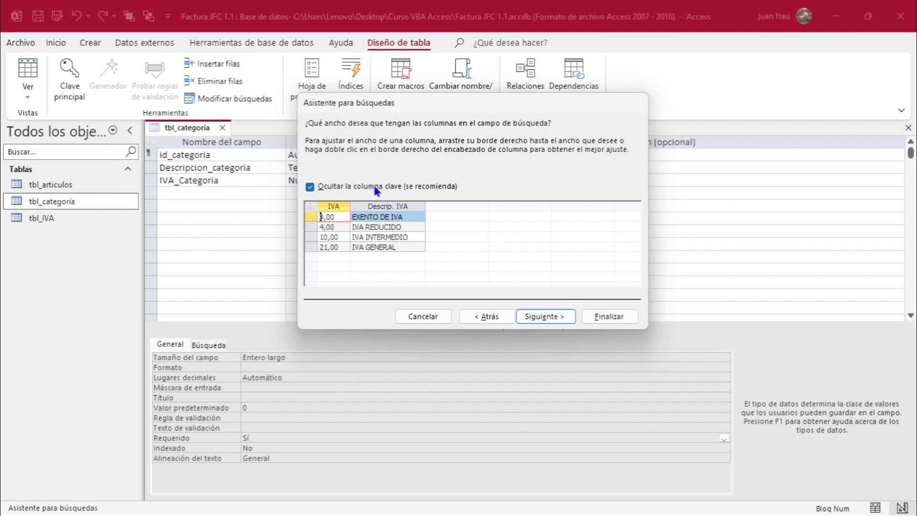
left_click(317, 188)
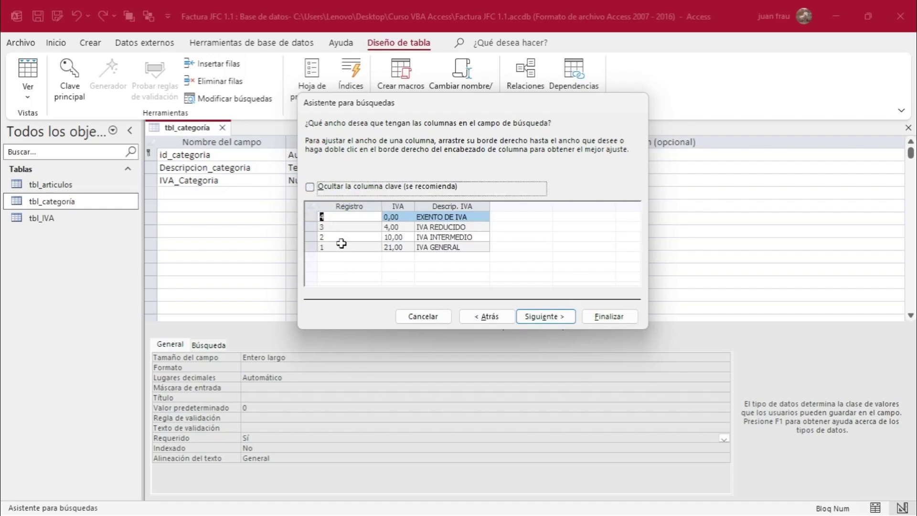
left_click(310, 187)
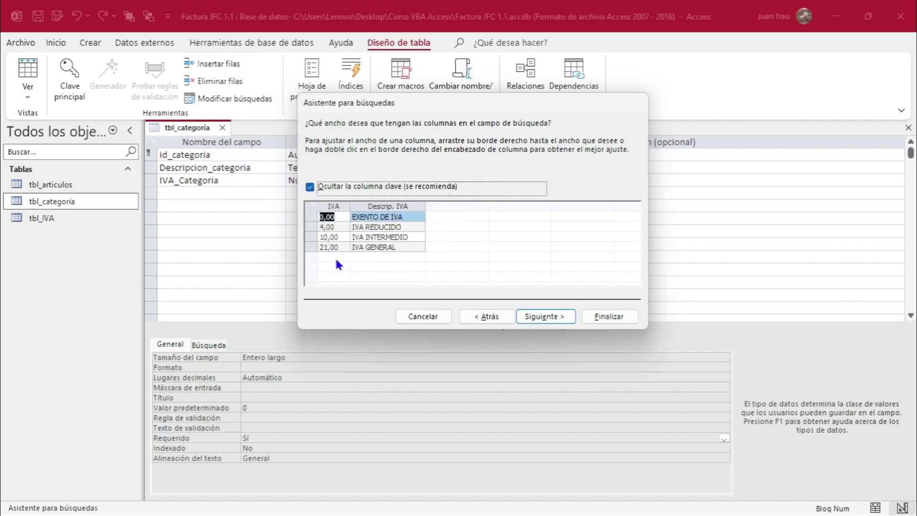
Label the lookup field IVA, finish the lookup wizard without data integrity and save tbl_categoría
left_click(542, 317)
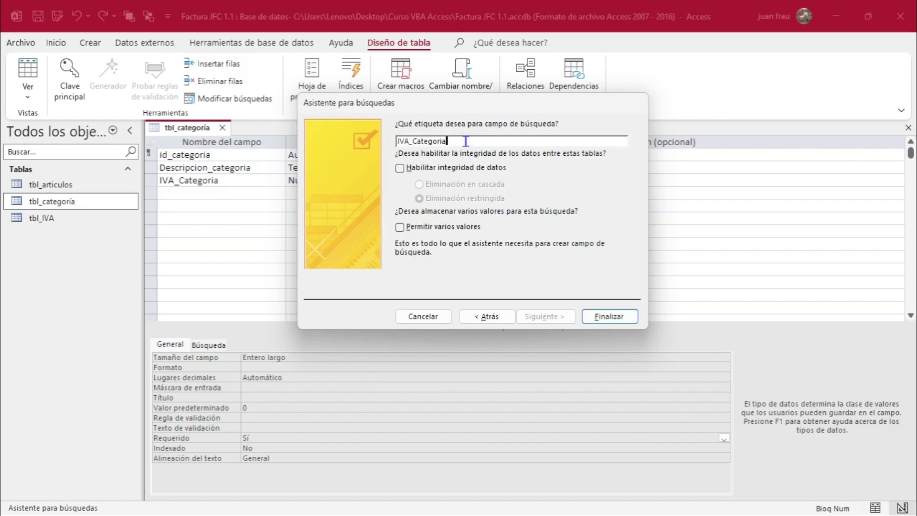
type("IVA")
left_click(618, 317)
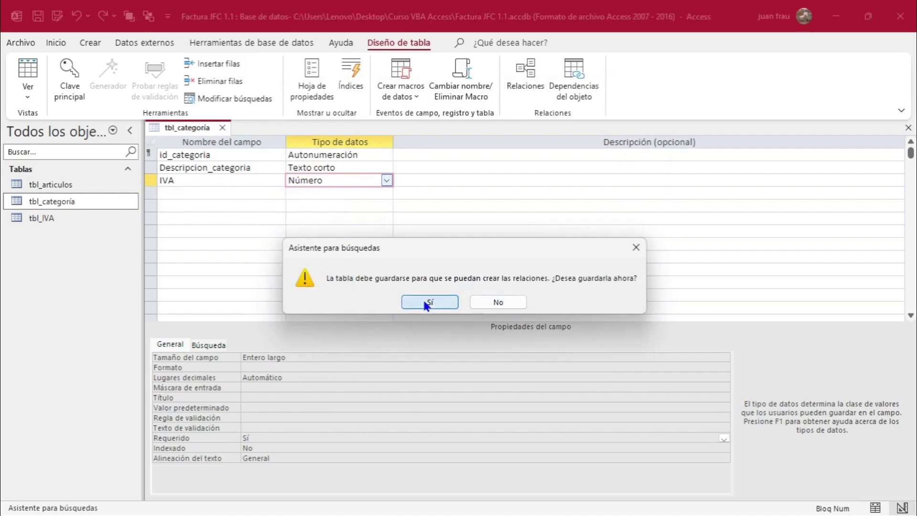
left_click(425, 302)
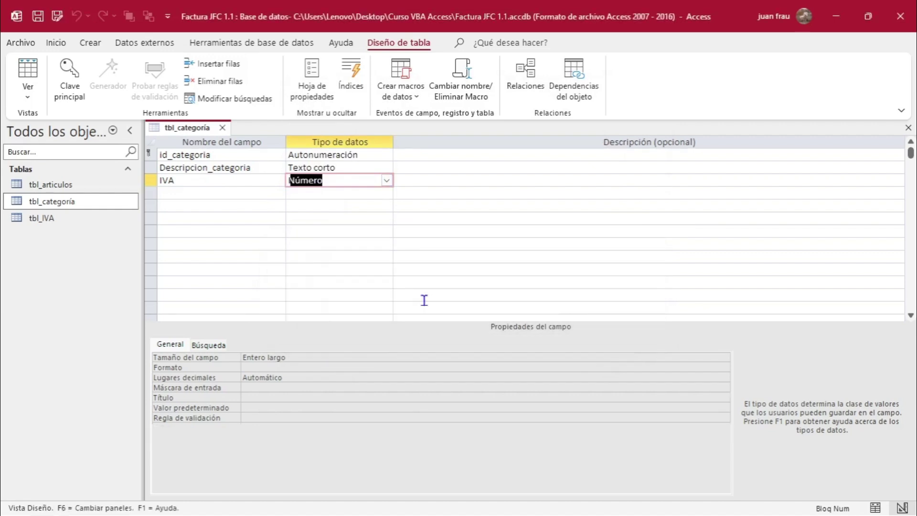
Review the lookup and general properties of the IVA field in tbl_categoría
left_click(241, 183)
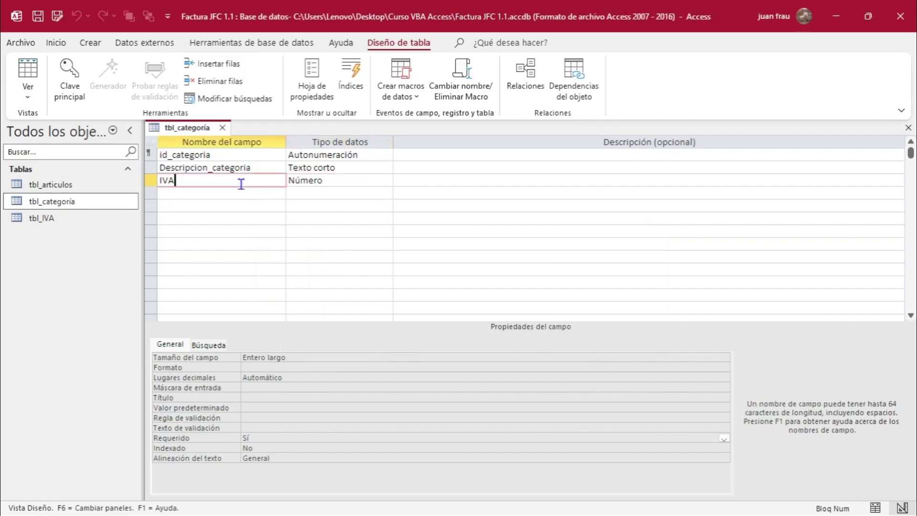
left_click(213, 347)
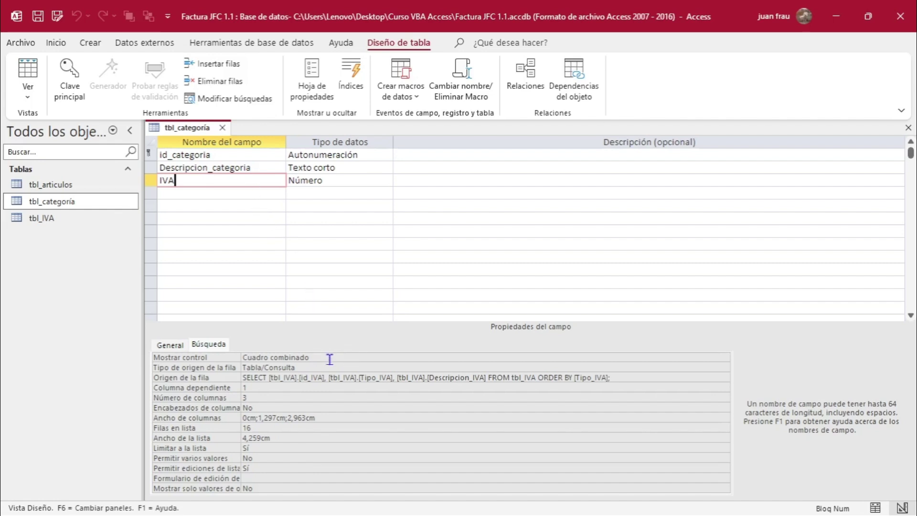
left_click(315, 367)
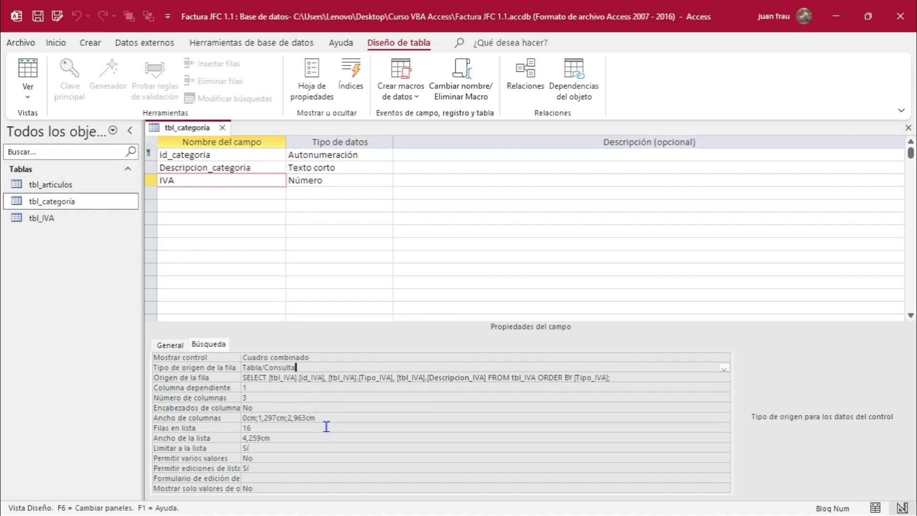
left_click(162, 346)
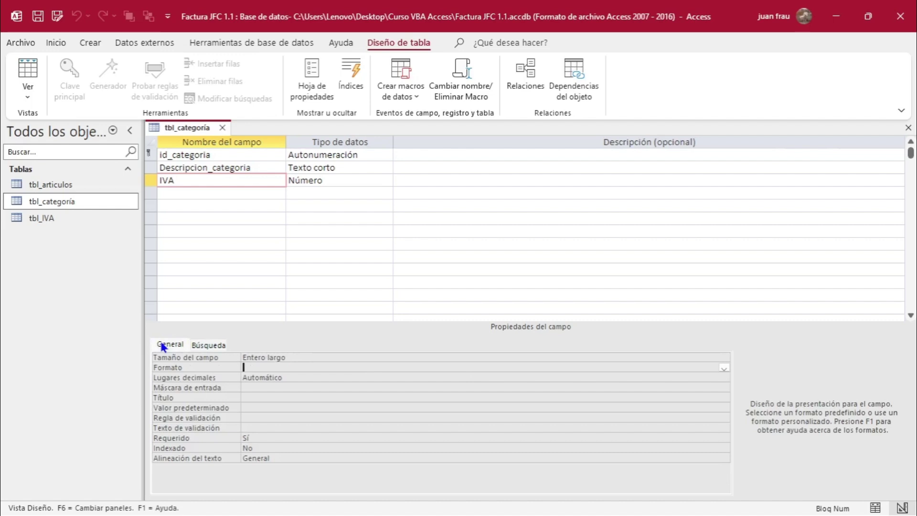
Open tbl_categoría for data entry and add the category MOTOR with the 21,00 IVA GENERAL rate
double_click(85, 202)
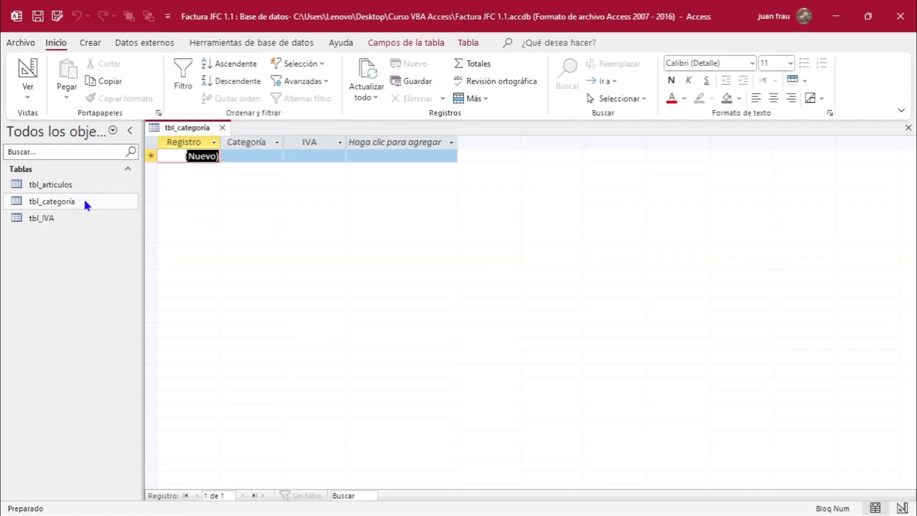
left_click(232, 157)
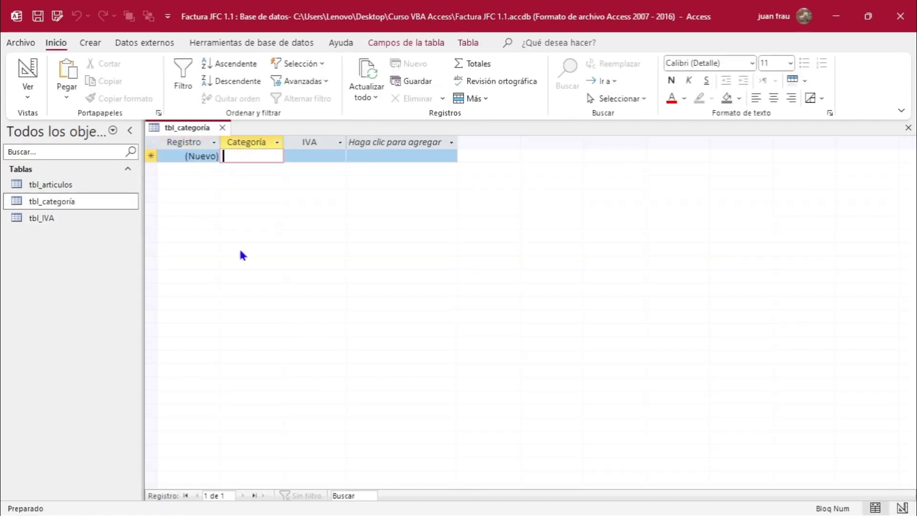
type("motor")
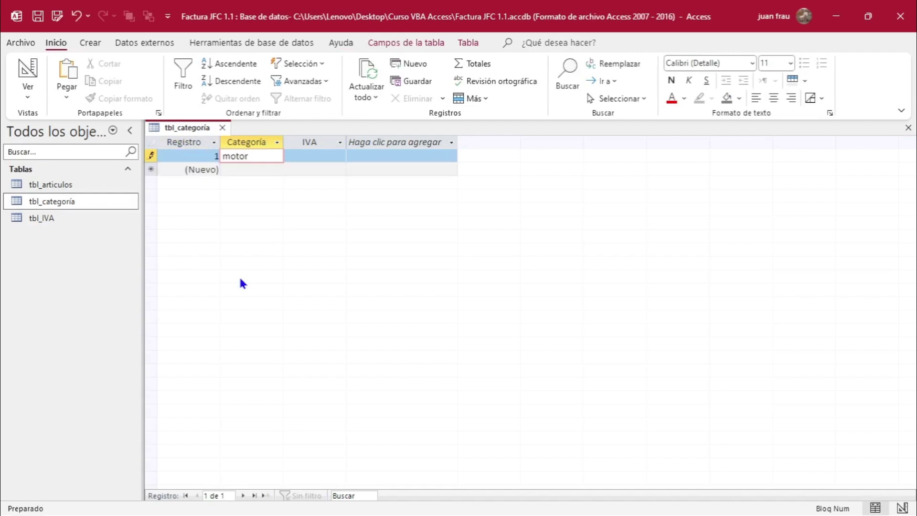
key("Tab")
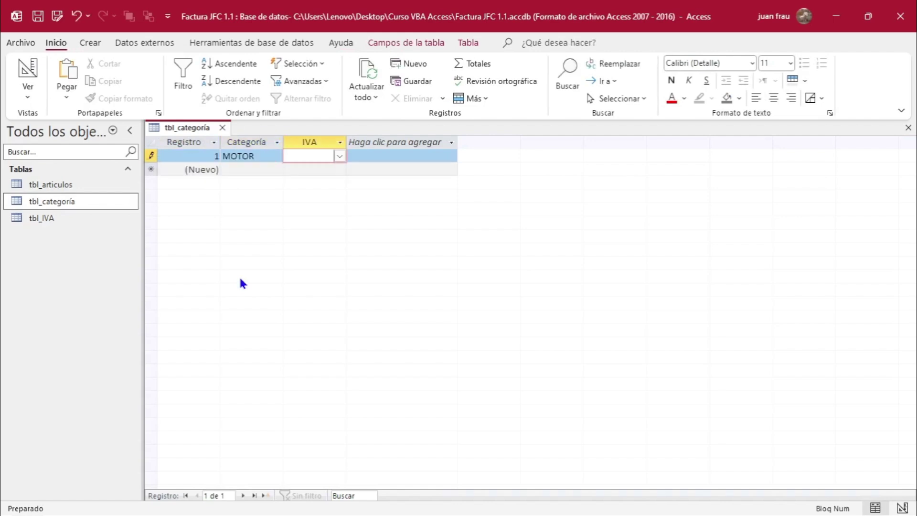
left_click(340, 156)
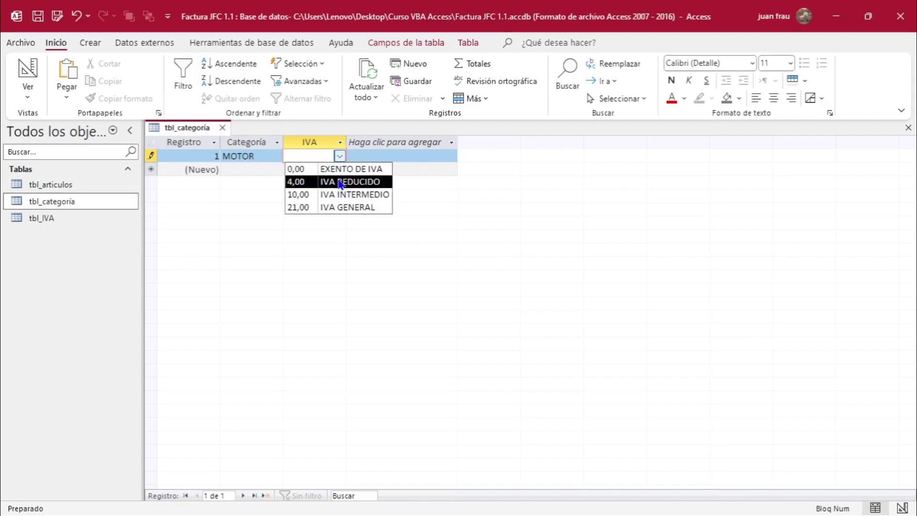
left_click(338, 206)
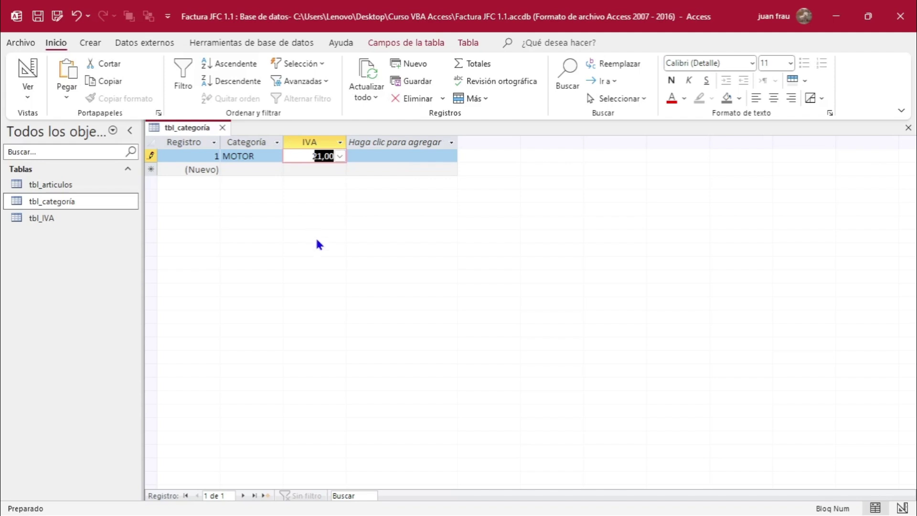
key("Tab")
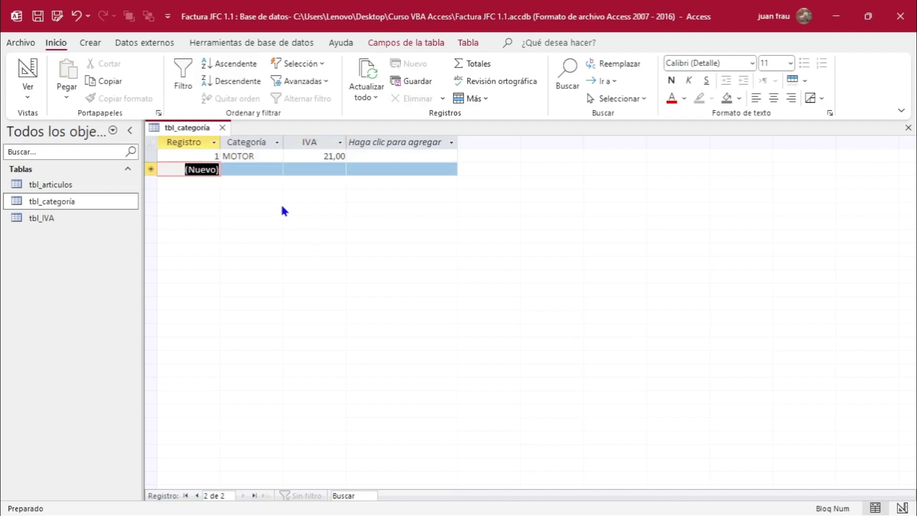
Start a second record in tbl_categoría with CAMBIOS as its category
key("Tab")
type("c")
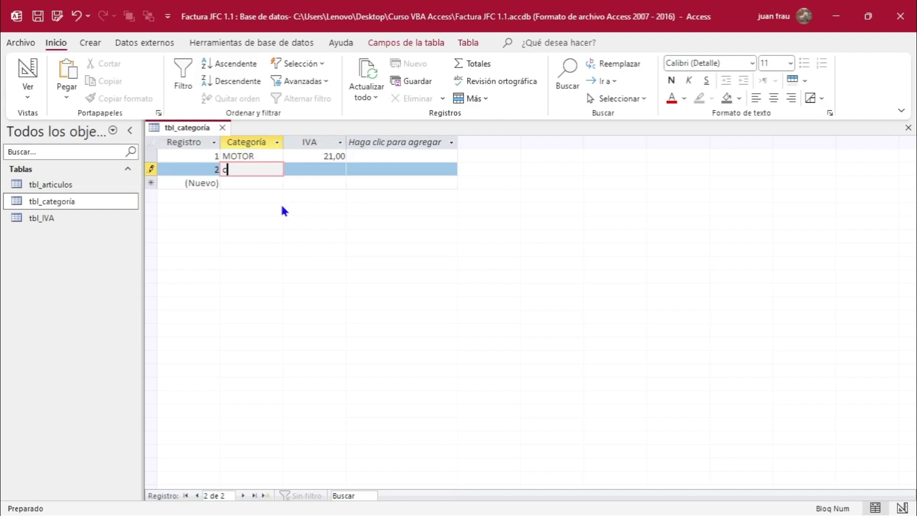
type("ambios")
key("Tab")
Try to enter 19, a rate missing from the lookup list, as the IVA for CAMBIOS
left_click(339, 170)
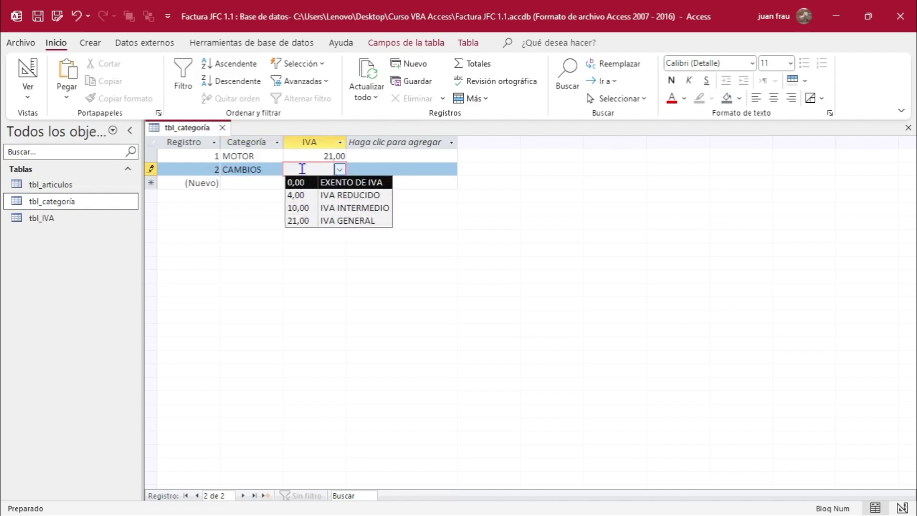
type("19")
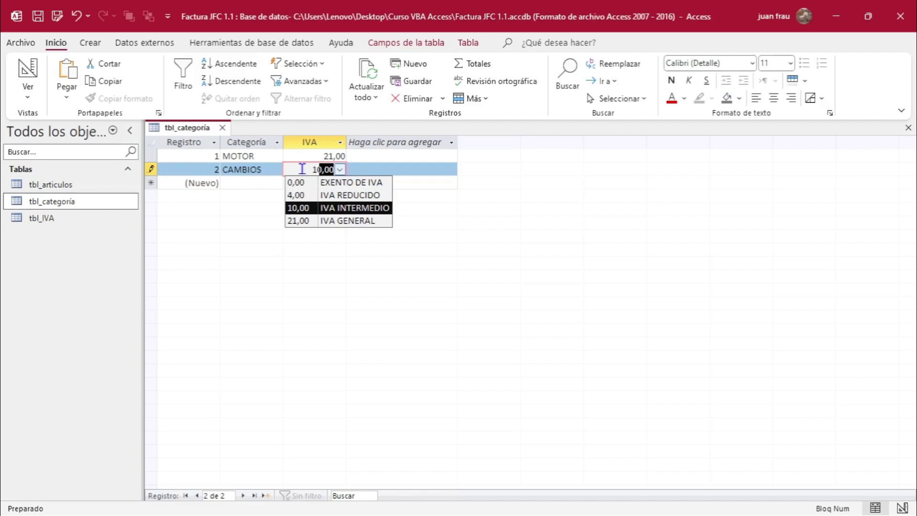
key("Return")
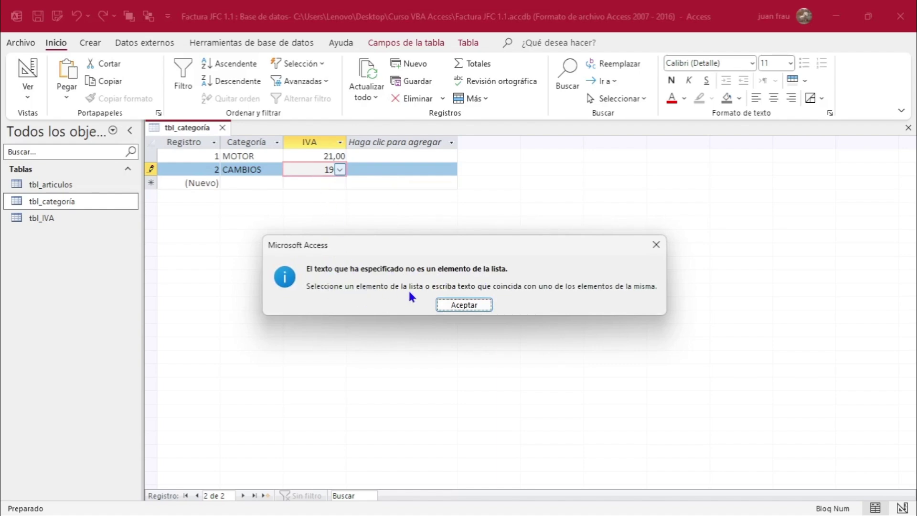
left_click(451, 307)
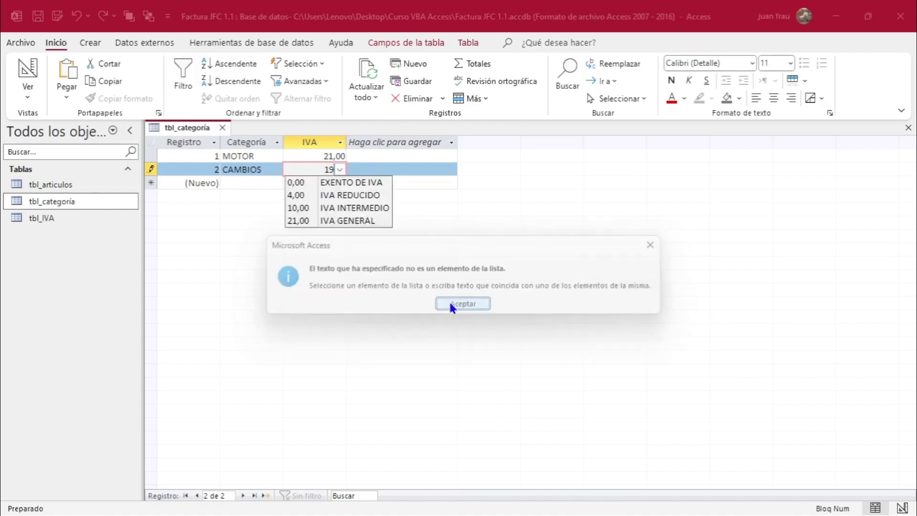
Set the IVA for CAMBIOS to 10,00 IVA INTERMEDIO and complete the record
left_click(325, 208)
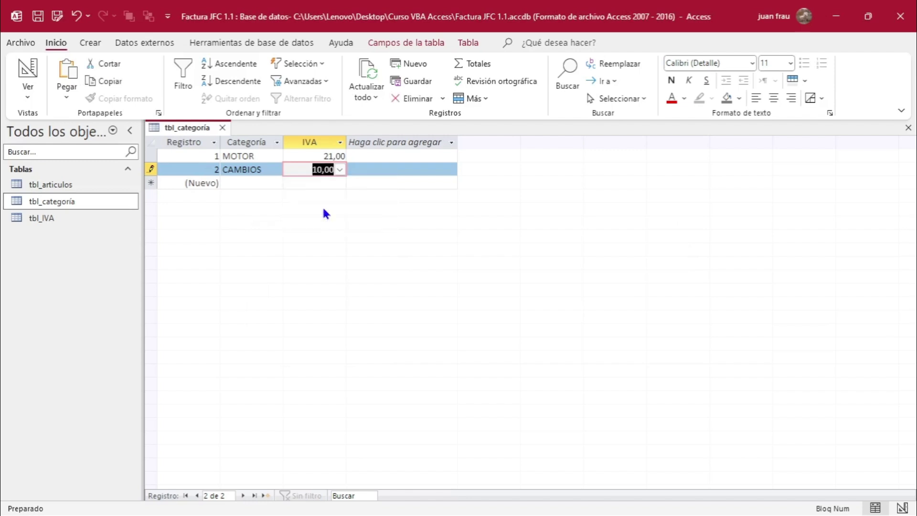
key("Tab")
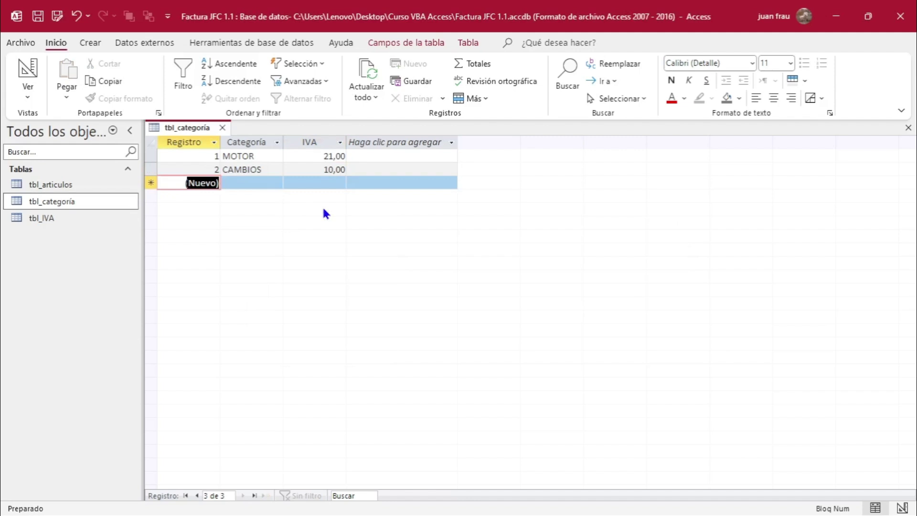
Add the category ELECTRICIDAD with the 4,00 IVA REDUCIDO rate
key("Tab")
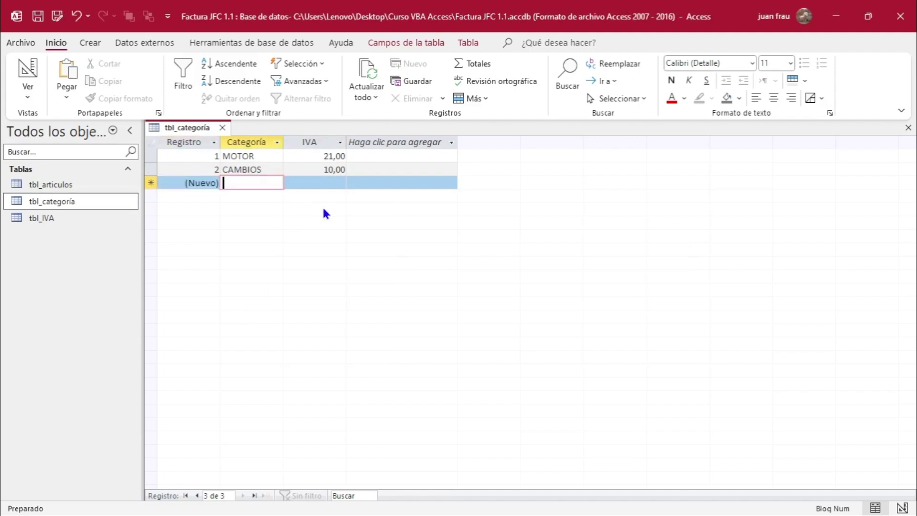
type("el")
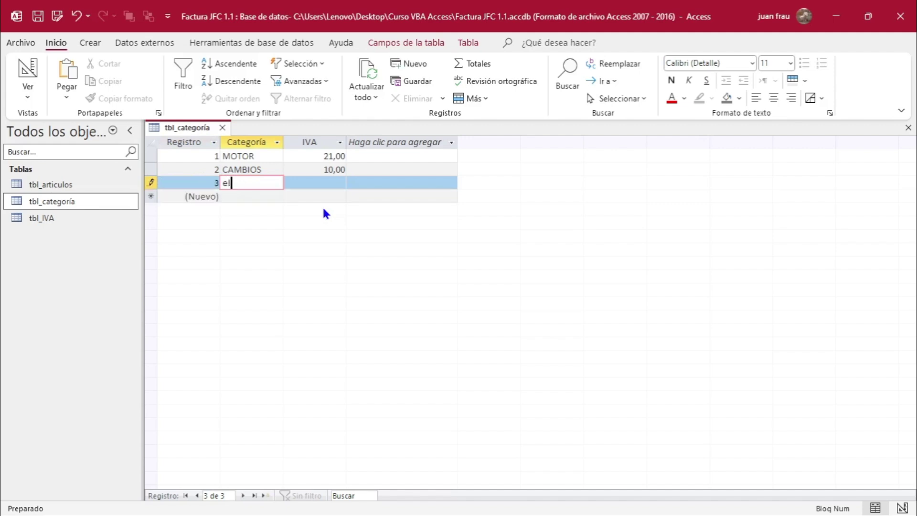
type("ectricidad")
key("Tab")
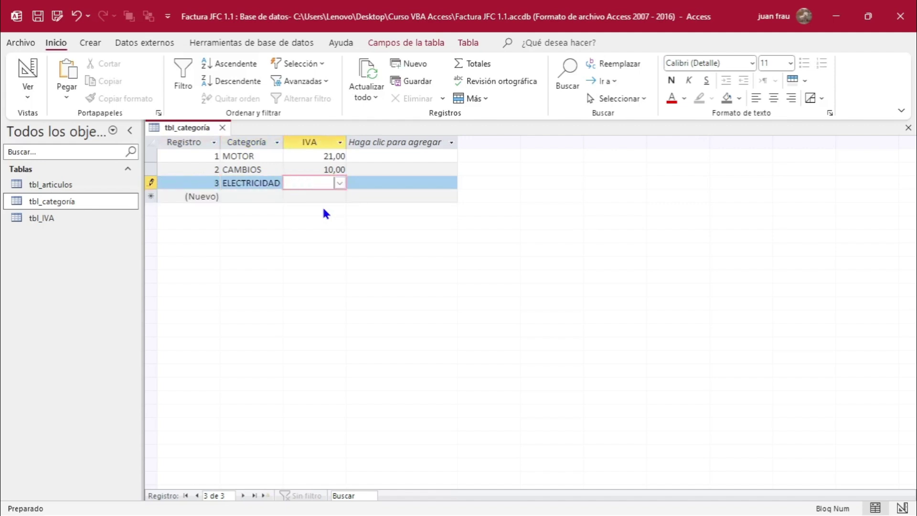
left_click(339, 182)
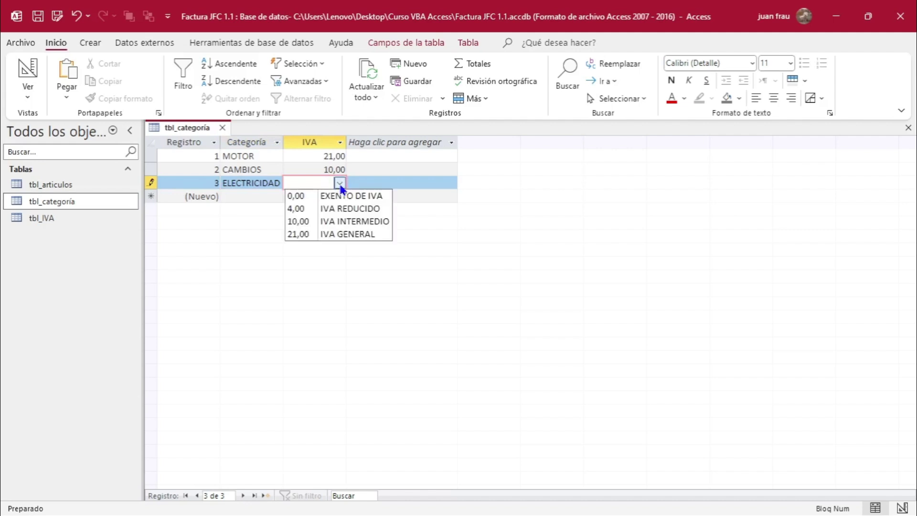
left_click(318, 210)
key("Tab")
Add the category FRENOS with the 21,00 IVA GENERAL rate
key("Tab")
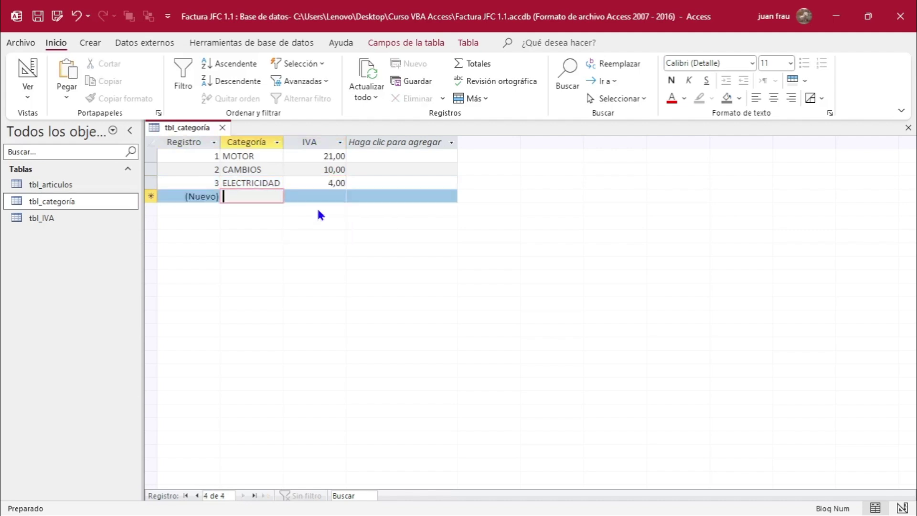
type("frenos")
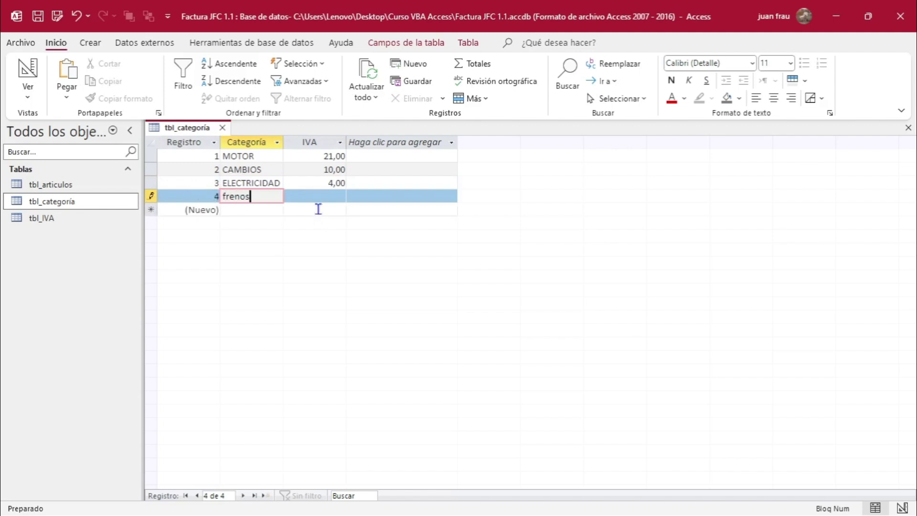
key("Tab")
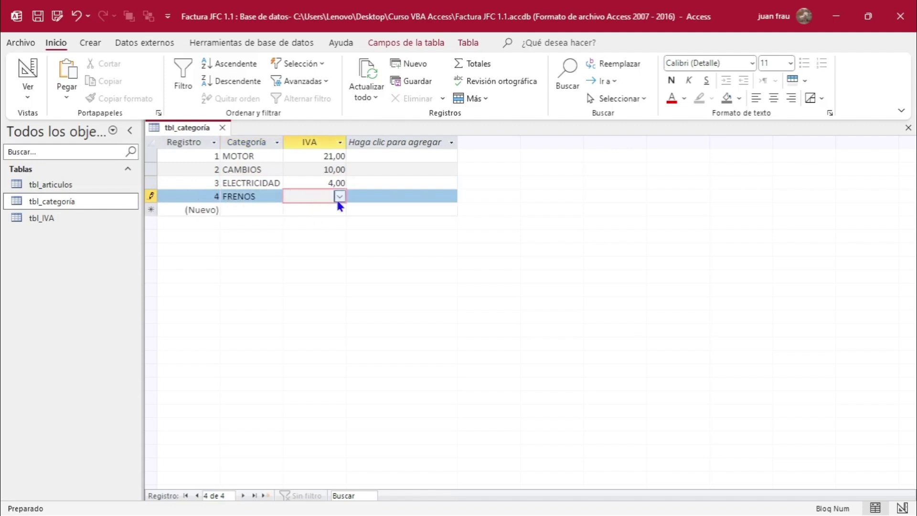
left_click(339, 196)
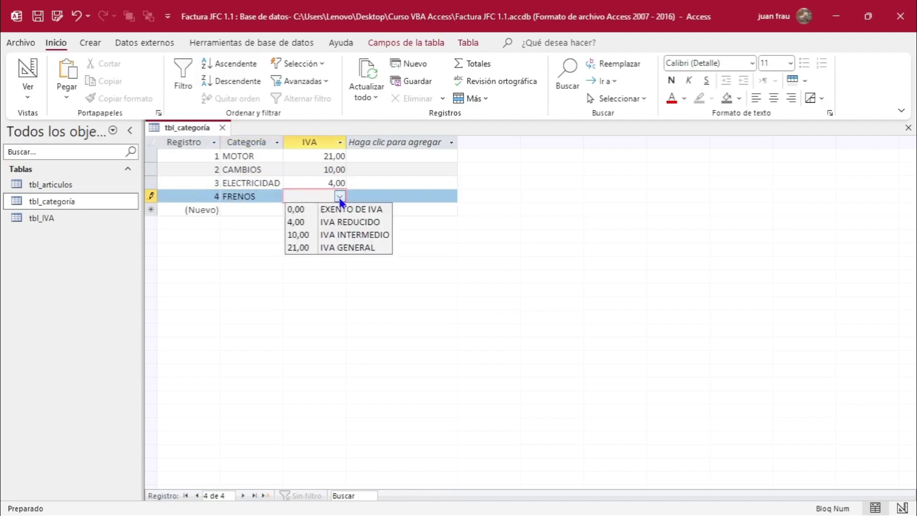
left_click(308, 247)
key("Tab")
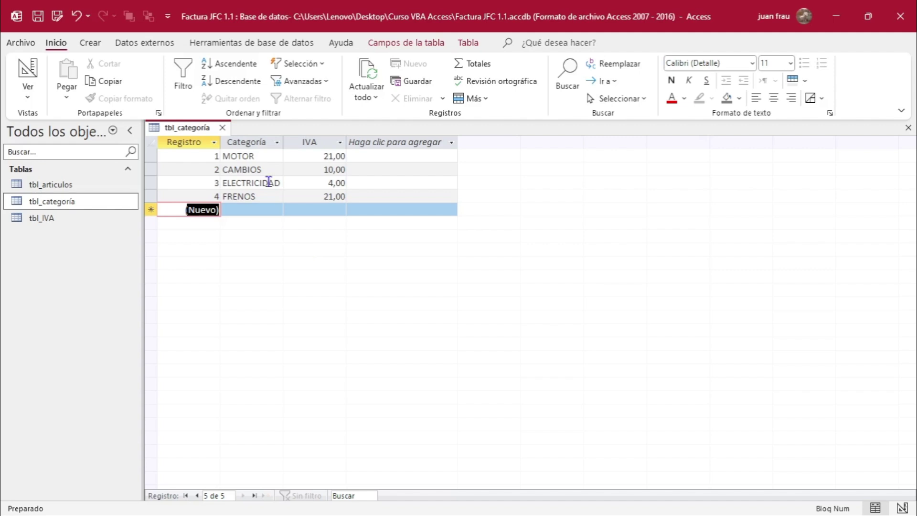
Open the database relationships and arrange tbl_IVA to the right of tbl_categoría at the same height
left_click(238, 43)
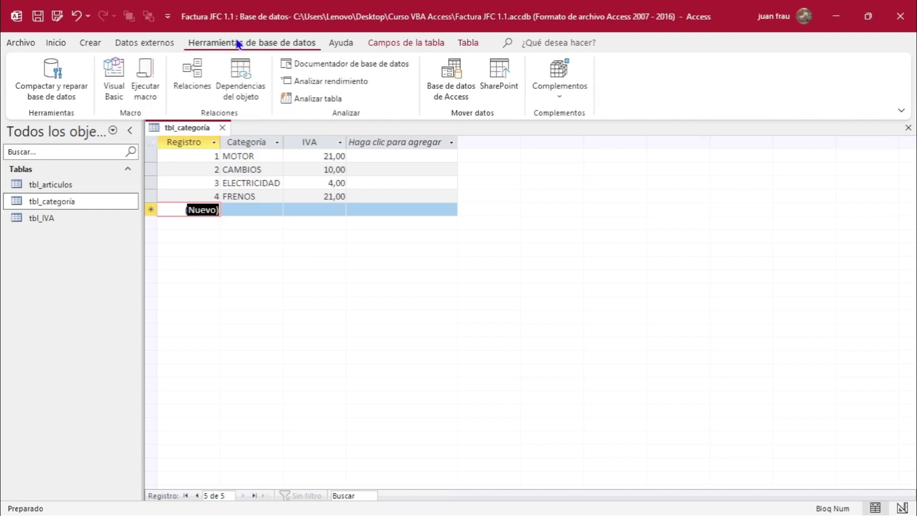
left_click(190, 71)
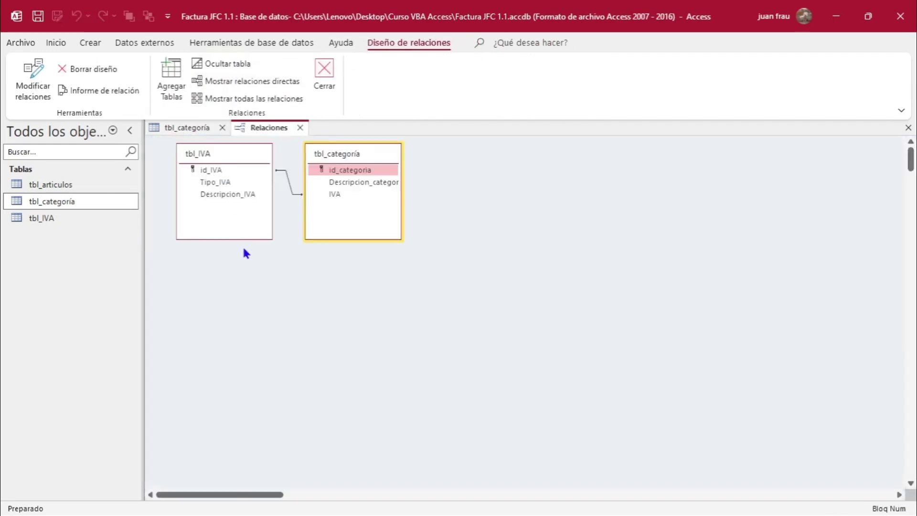
left_click_drag(241, 155, 540, 158)
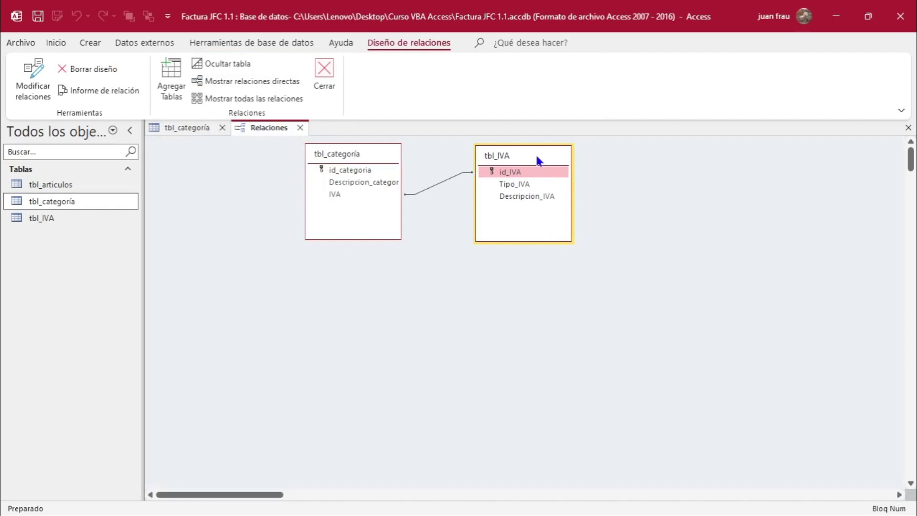
left_click_drag(368, 153, 367, 183)
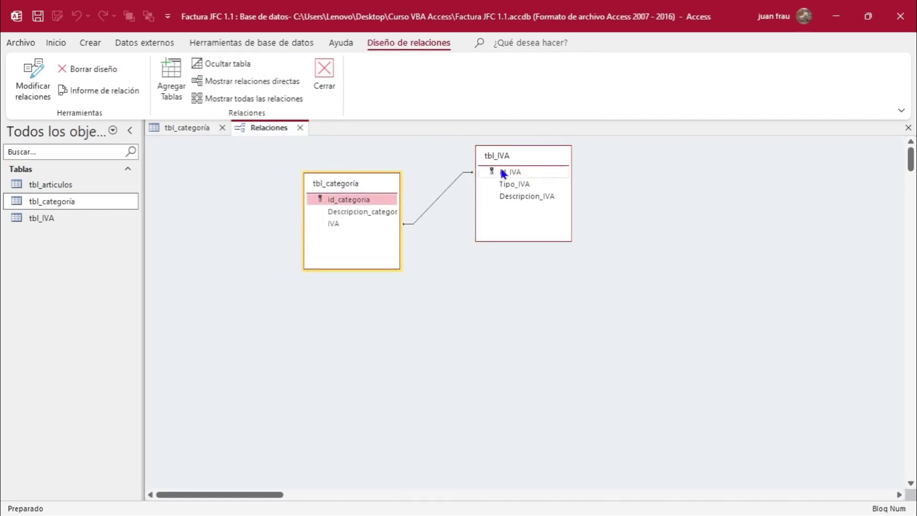
left_click_drag(506, 160, 498, 187)
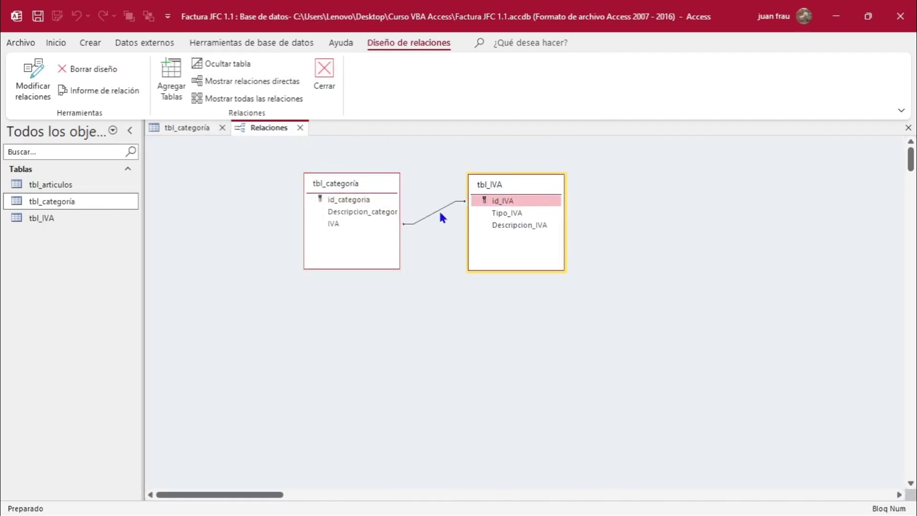
Check the linked IVA and id_IVA fields, and close the relationships with their layout saved along with tbl_categoría
left_click(375, 223)
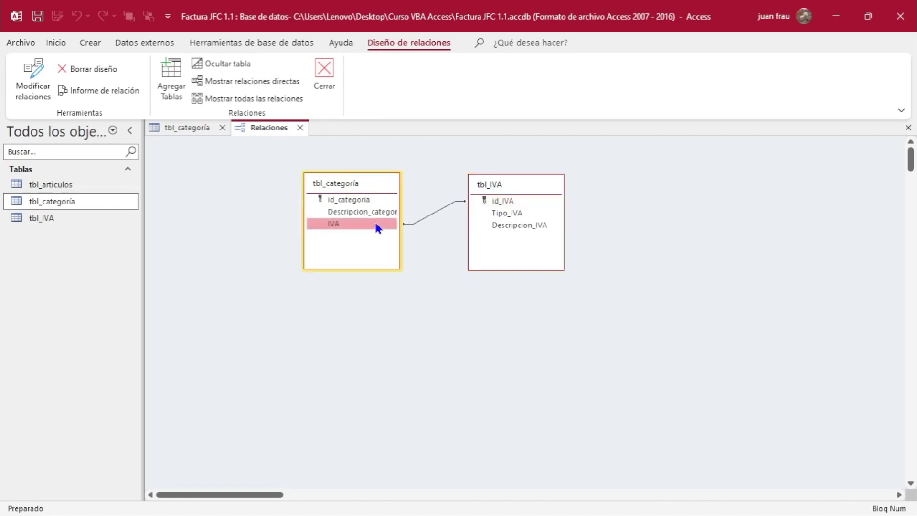
left_click(500, 201)
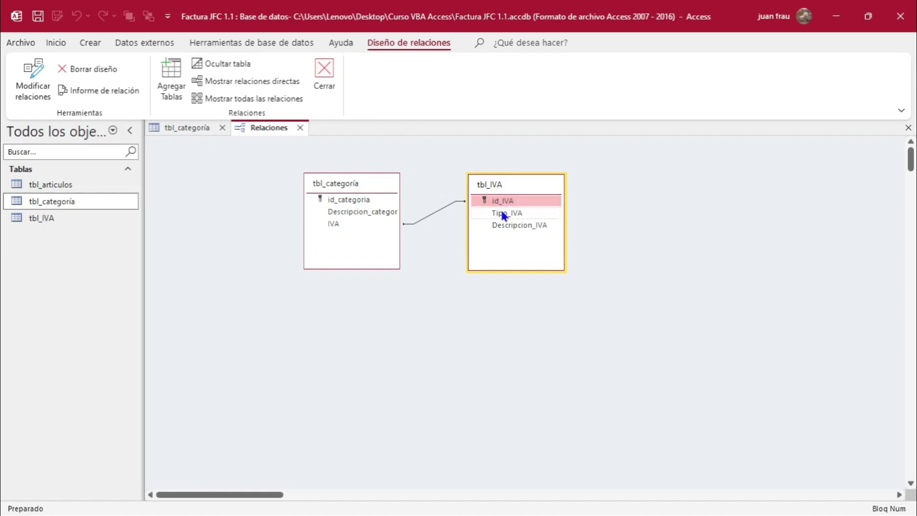
left_click(503, 213)
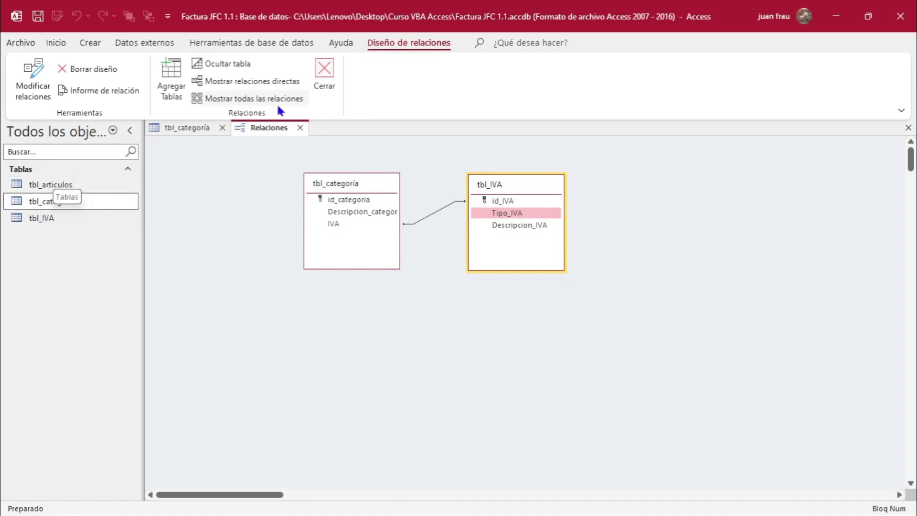
left_click(323, 72)
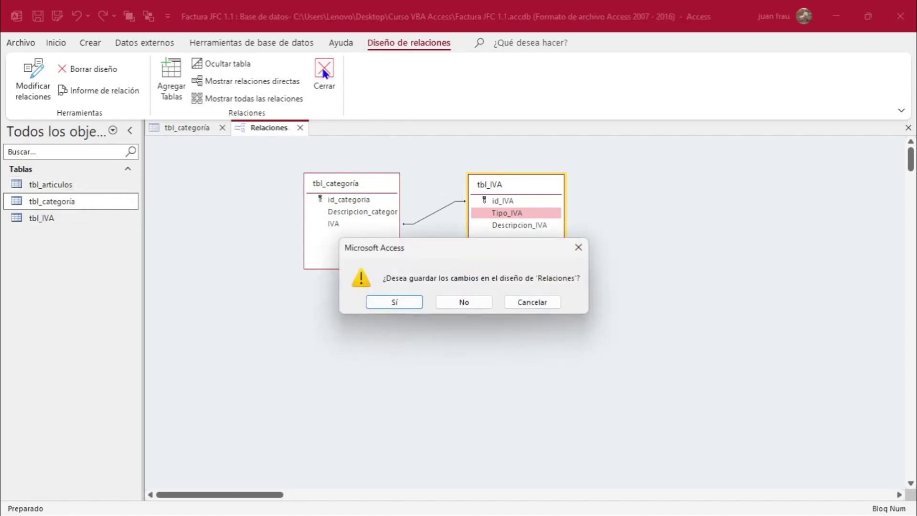
left_click(388, 301)
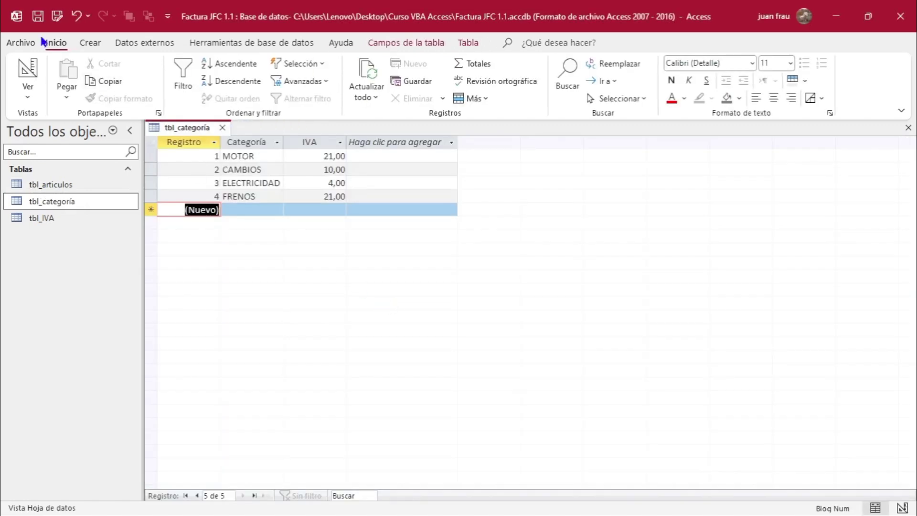
left_click(222, 128)
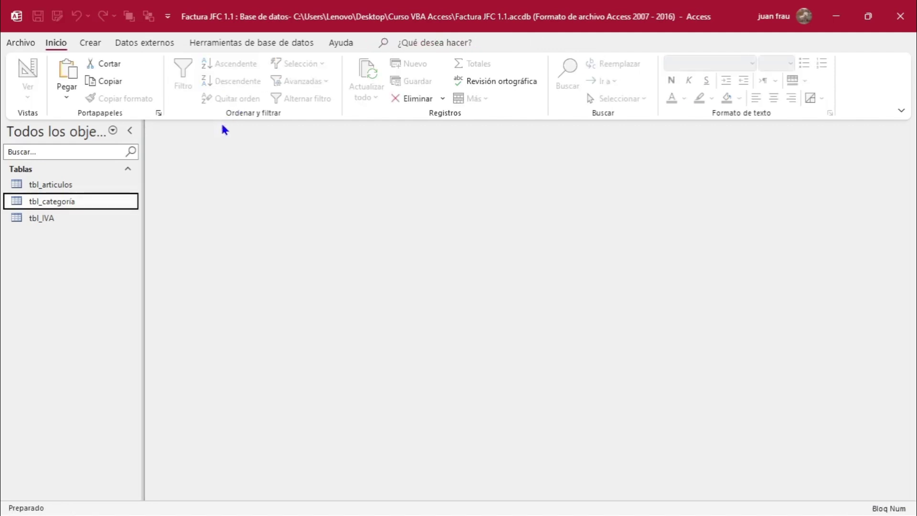
Start a lookup for Categoria_articulo in the design of tbl_articulos, taking its values from the table tbl_categoría
right_click(83, 190)
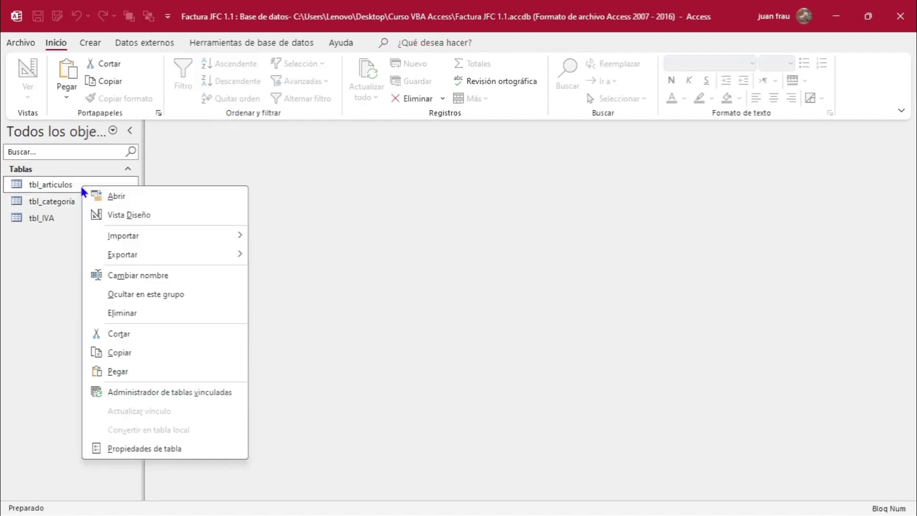
left_click(116, 215)
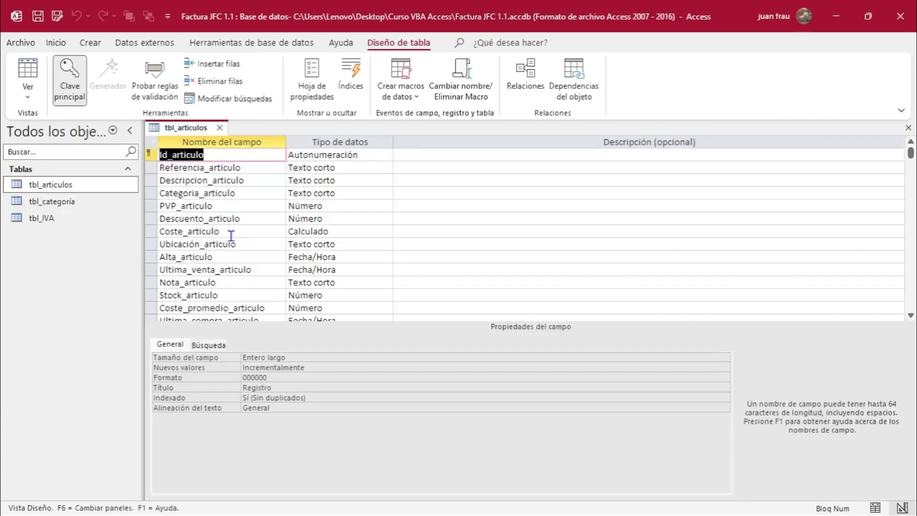
left_click(228, 193)
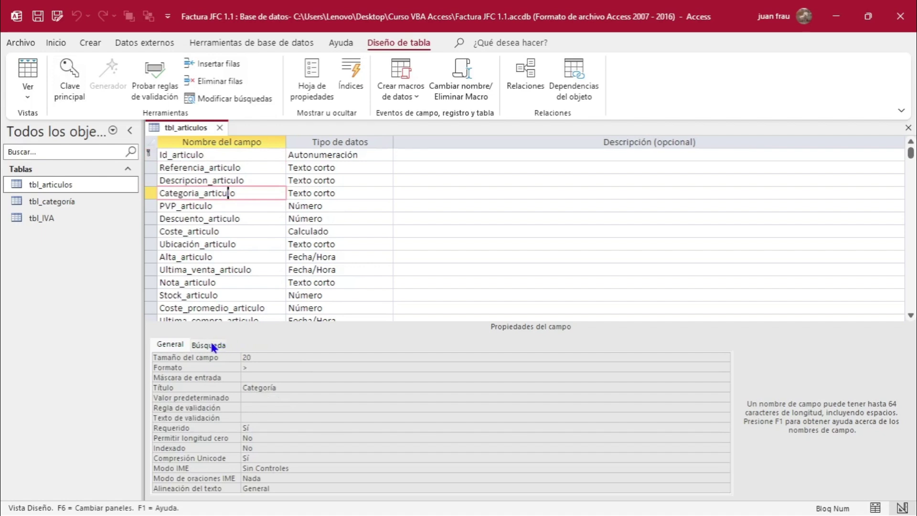
left_click(363, 193)
left_click(388, 192)
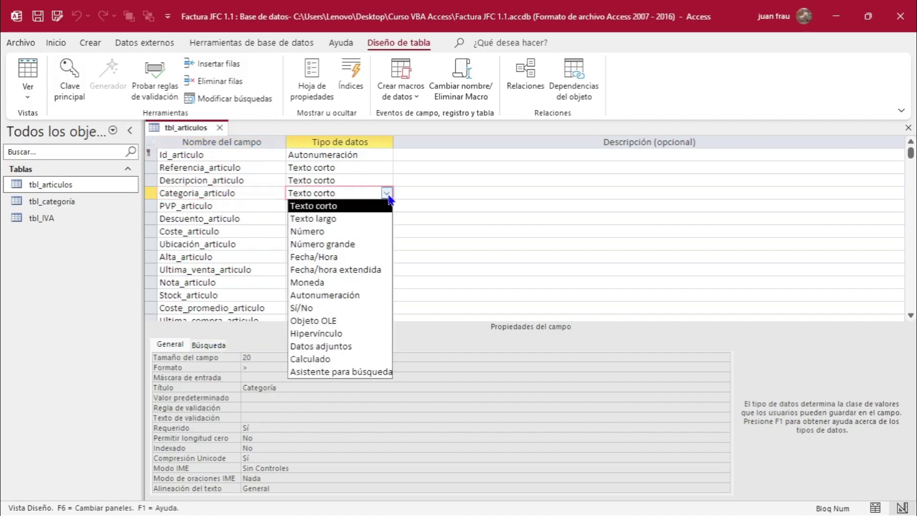
left_click(348, 372)
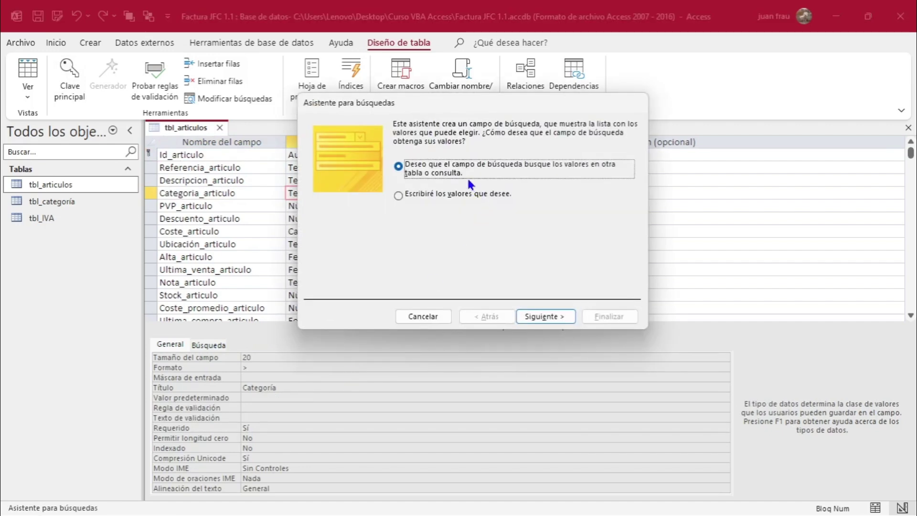
left_click(543, 317)
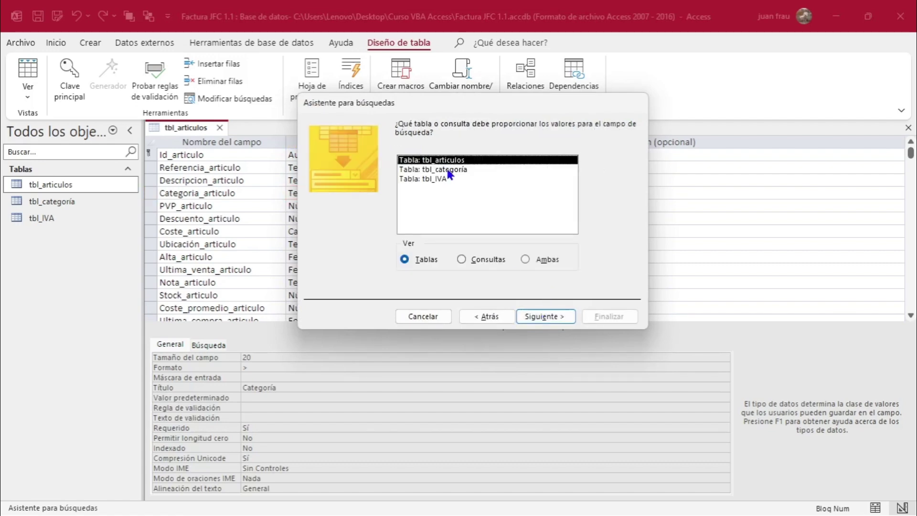
left_click(449, 172)
left_click(537, 321)
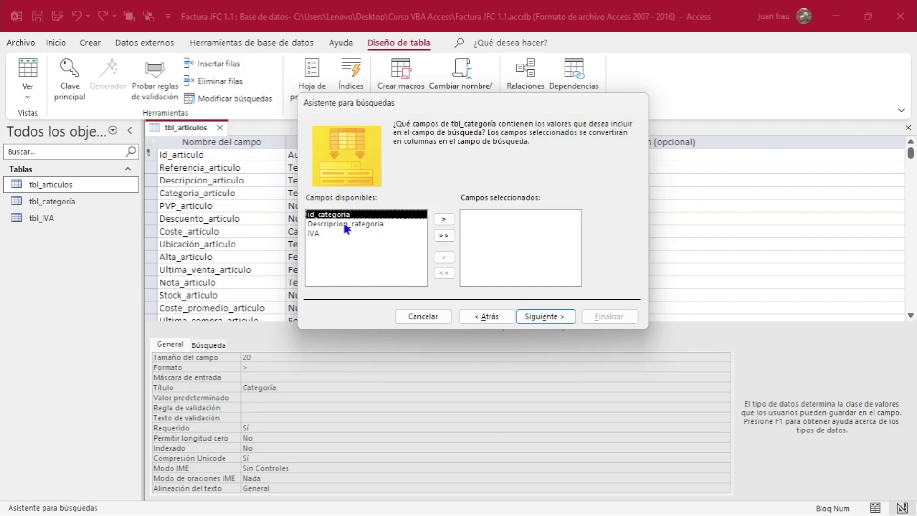
Include Descripcion_categoria in the lookup and sort by it in ascending order, keeping the key column hidden
left_click(344, 224)
left_click(448, 220)
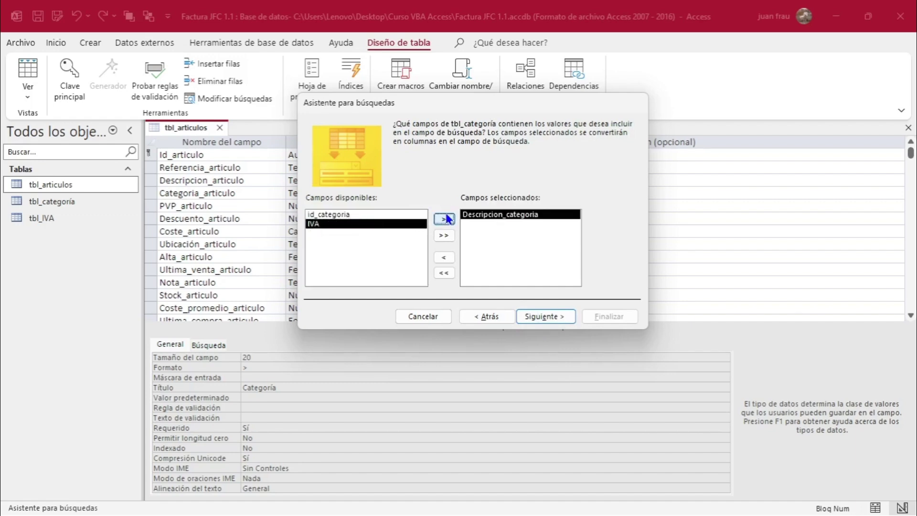
left_click(540, 319)
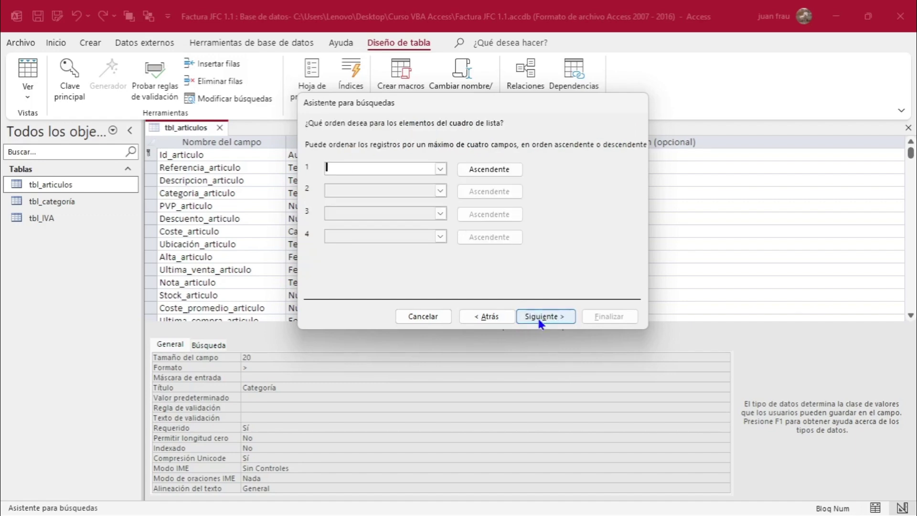
left_click(439, 169)
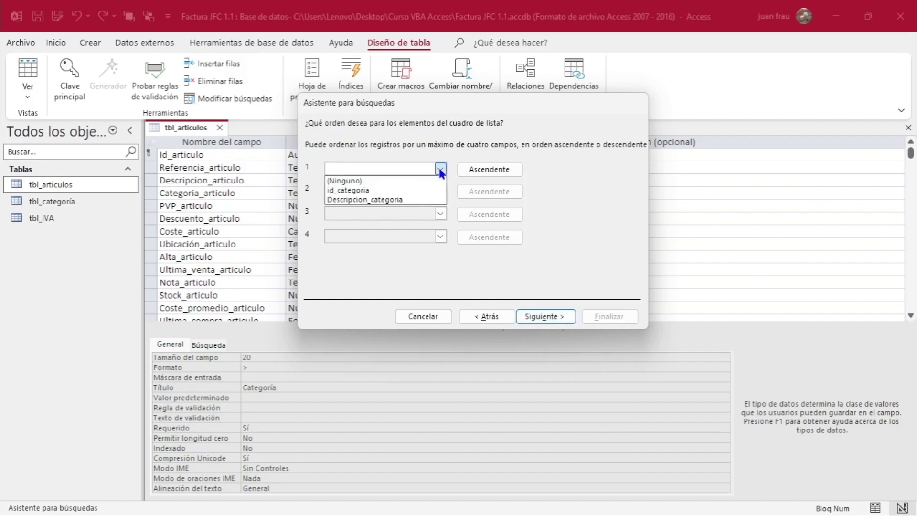
left_click(375, 201)
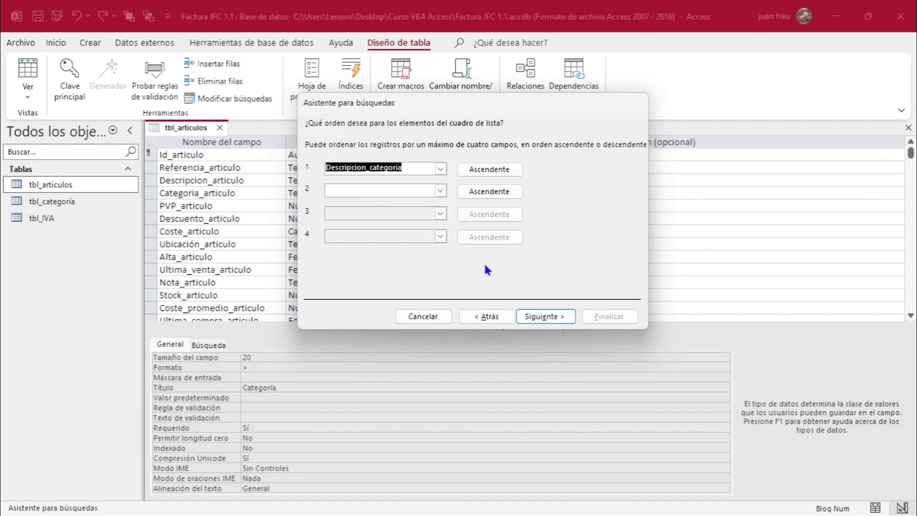
left_click(534, 319)
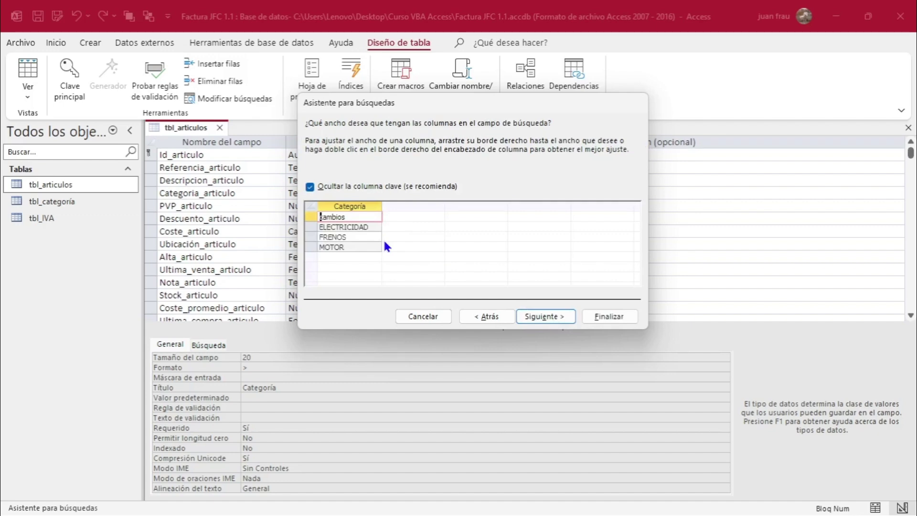
left_click(545, 318)
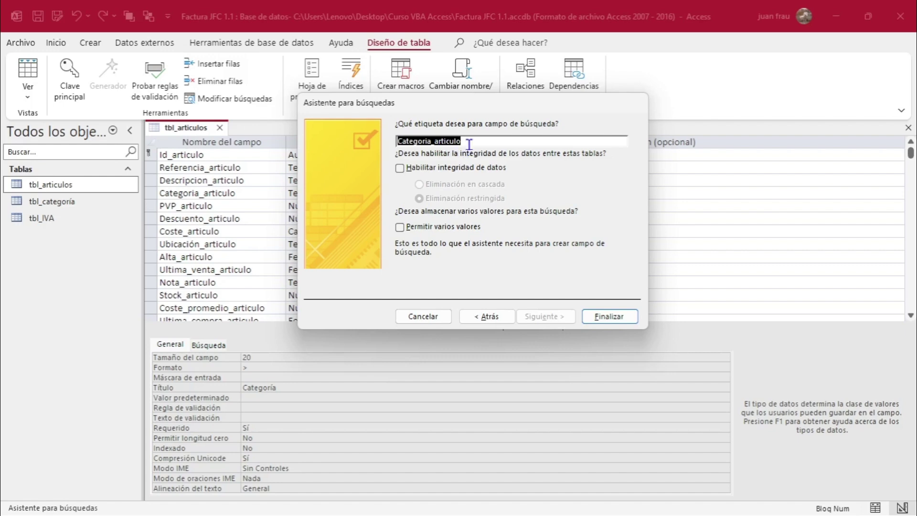
Label the lookup field Categoria and finish the lookup, saving tbl_articulos and accepting the data conversion
left_click_drag(467, 140, 431, 141)
key("BackSpace")
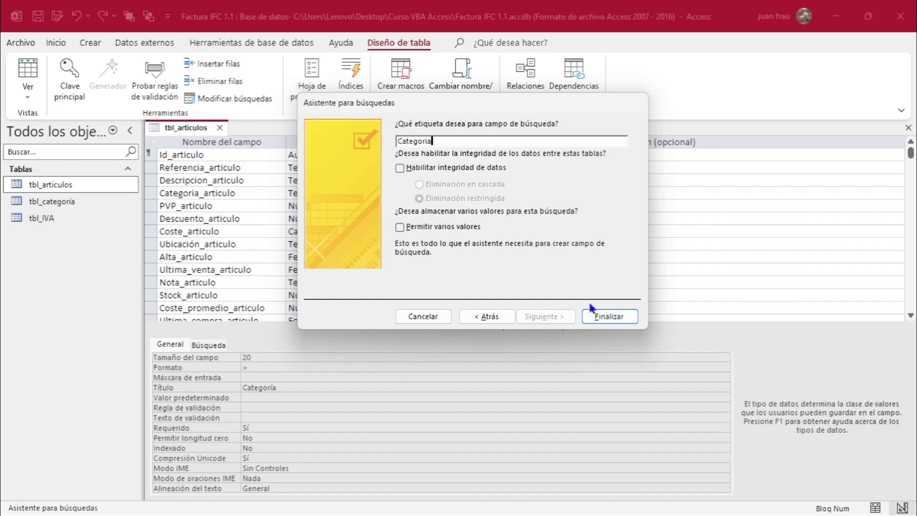
left_click(614, 318)
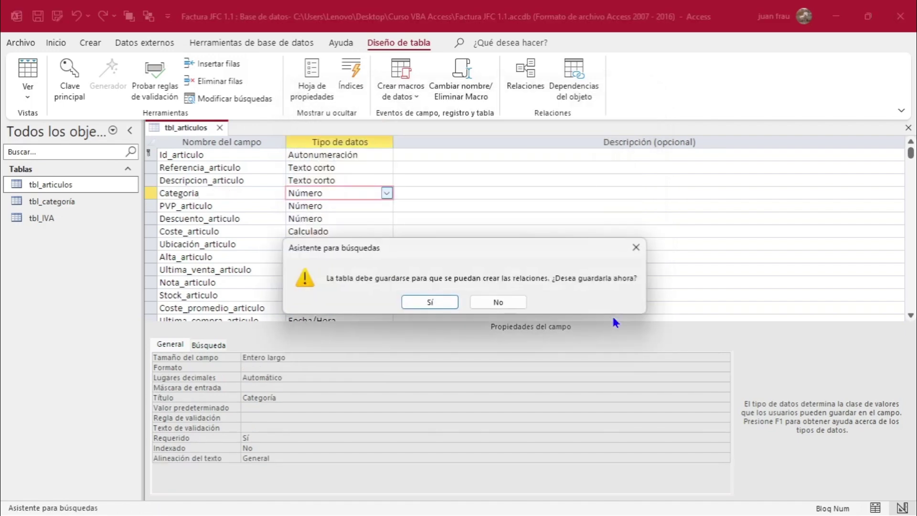
left_click(426, 301)
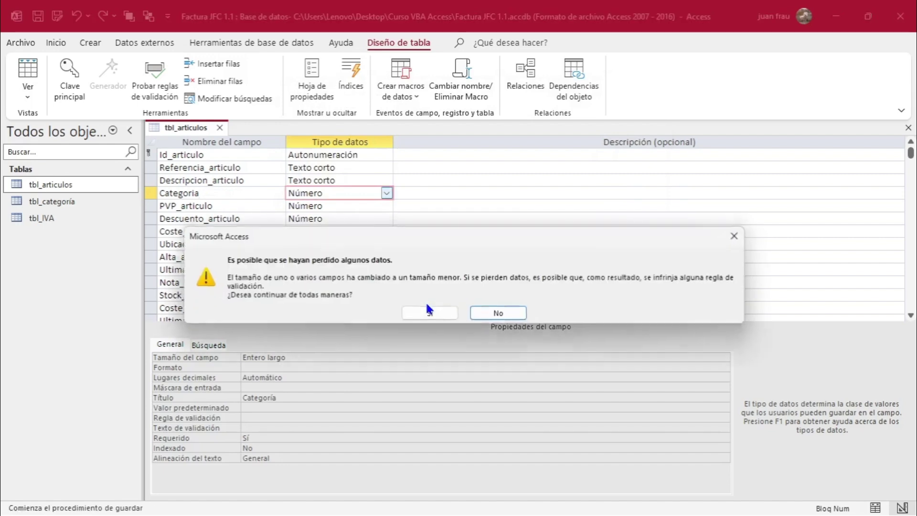
left_click(429, 312)
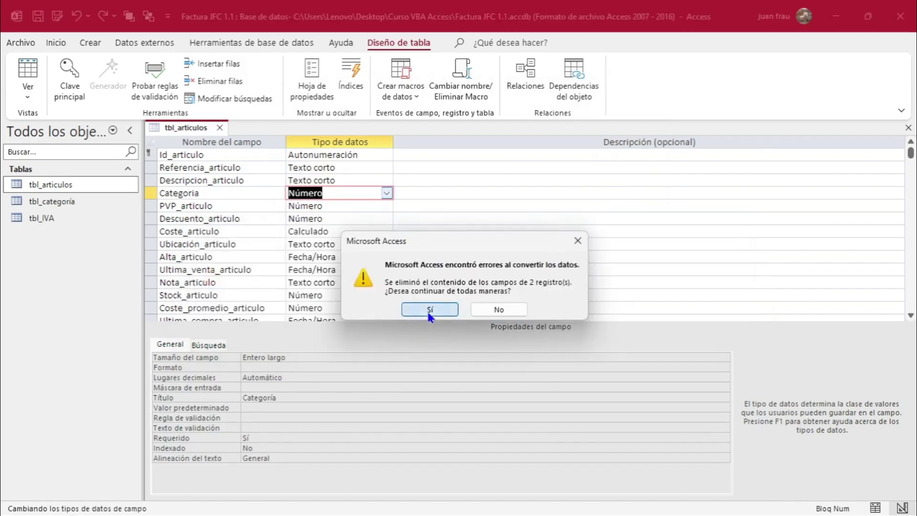
left_click(429, 309)
Open the tbl_articulos records and set the category of CARCASA CAMBIOS to CAMBIOS
double_click(110, 187)
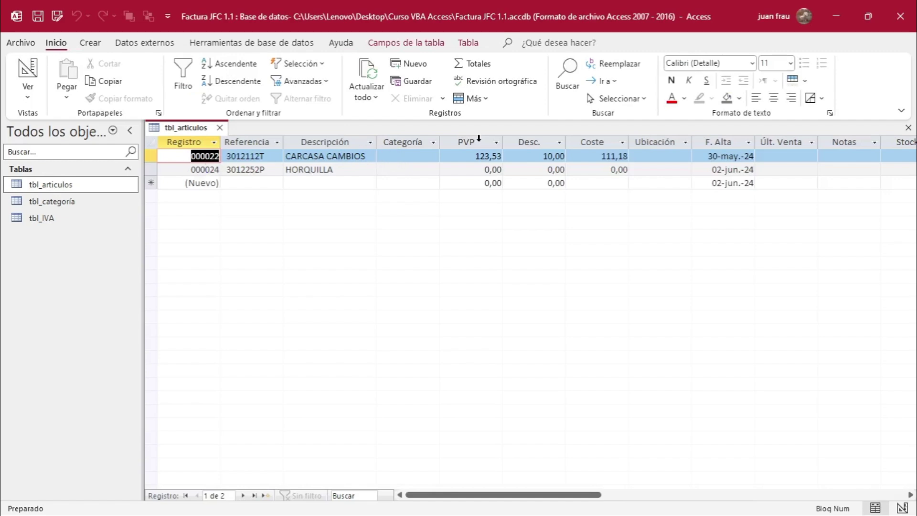
left_click(409, 157)
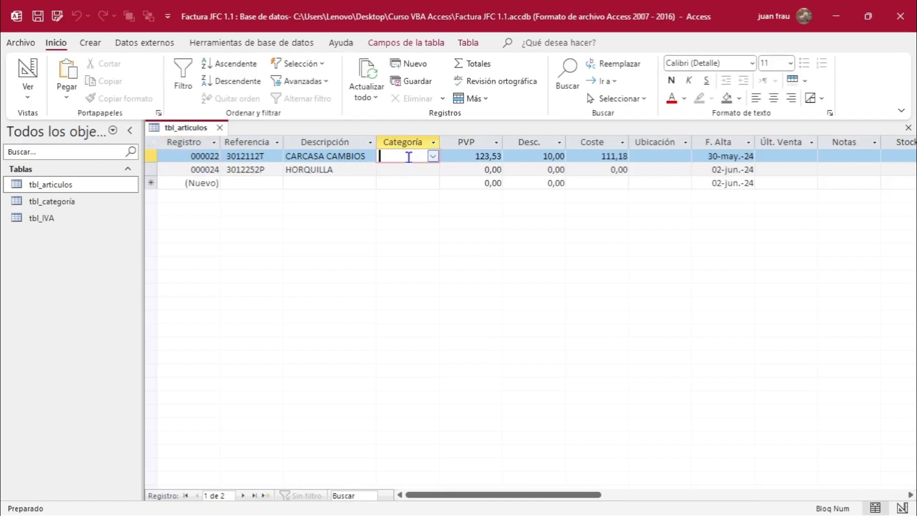
left_click(433, 157)
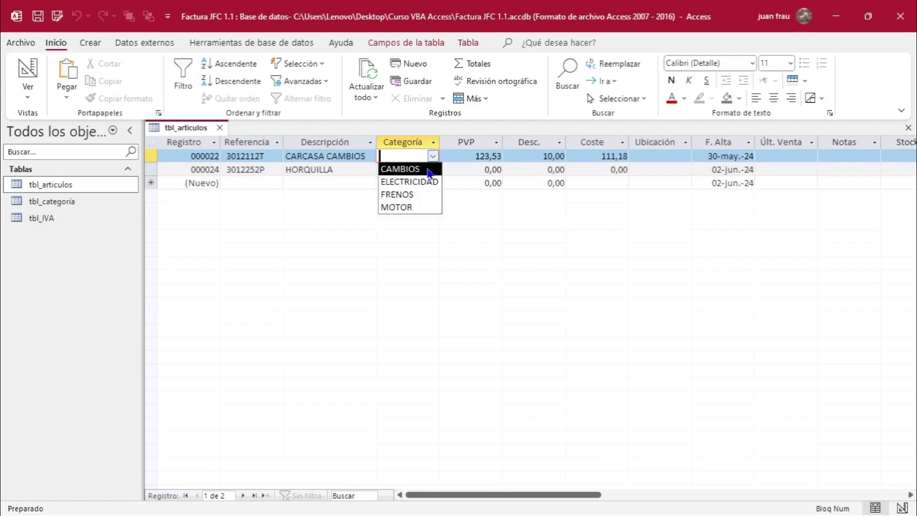
left_click(398, 173)
Set the category of the HORQUILLA article to CAMBIOS
left_click(411, 168)
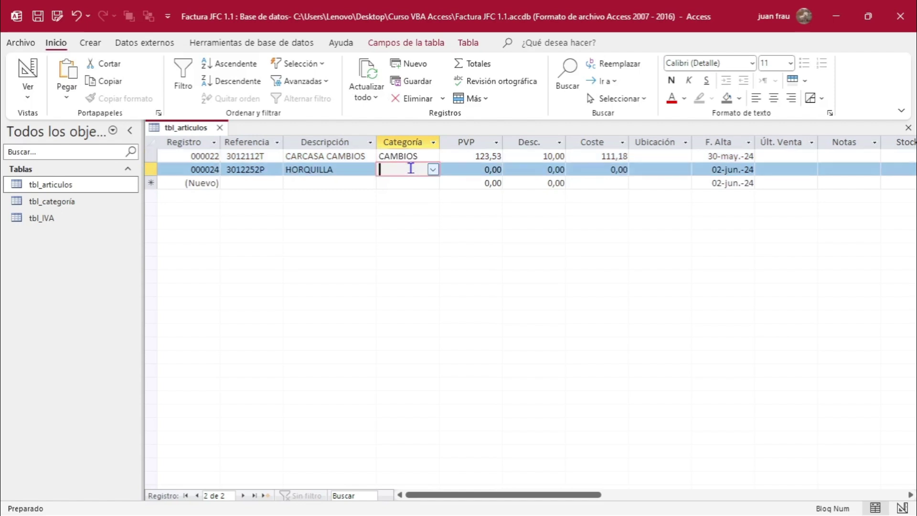
left_click(433, 169)
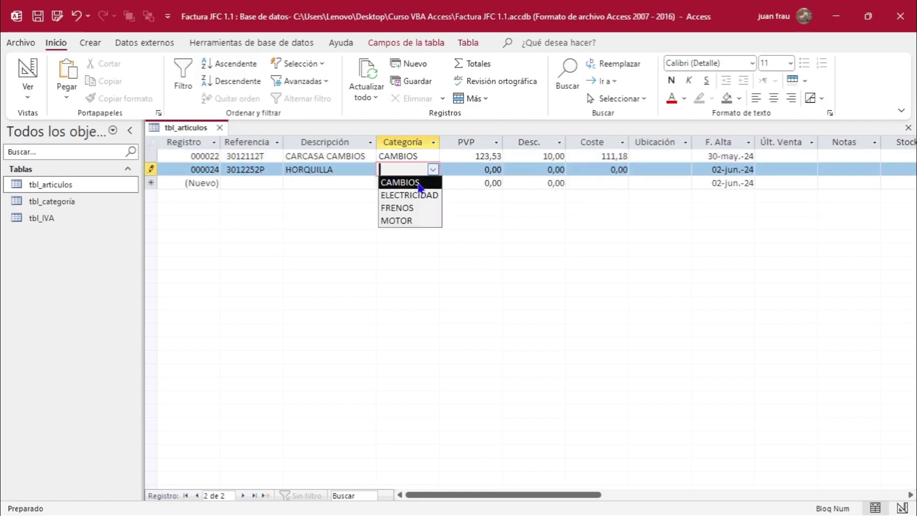
left_click(419, 185)
left_click(349, 171)
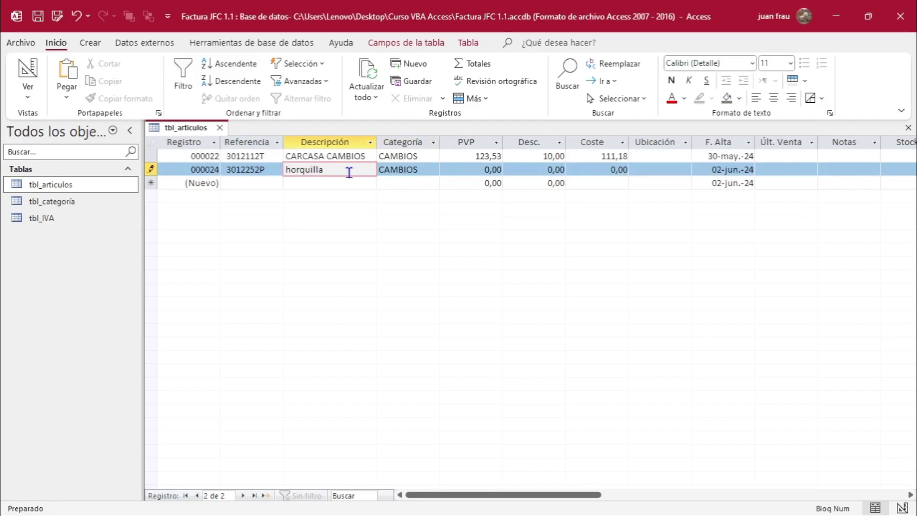
Try to enter the unlisted category CAMBIO for HORQUILLA, and reselect CAMBIOS from the available categories
left_click(426, 173)
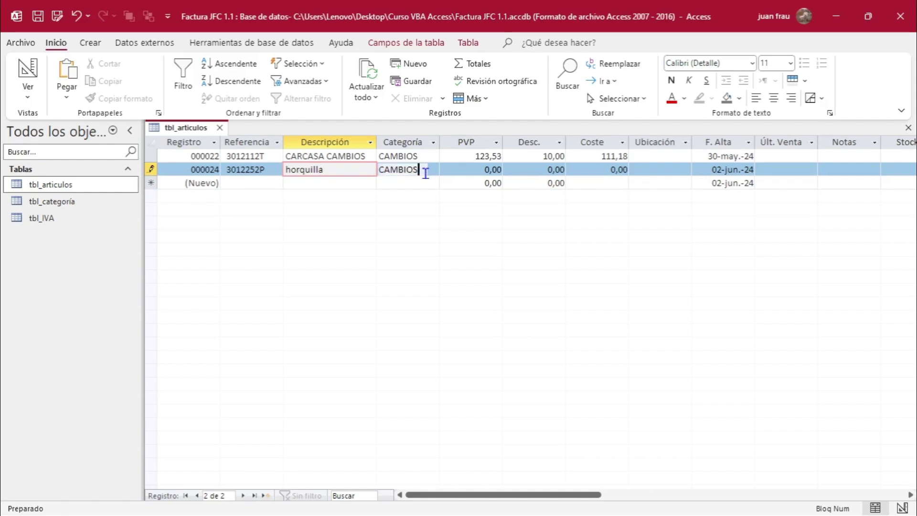
key("BackSpace")
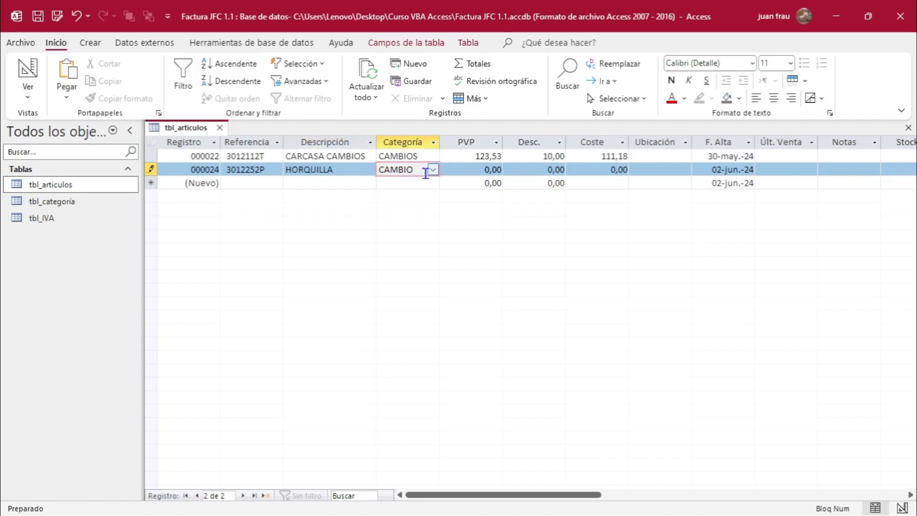
key("Return")
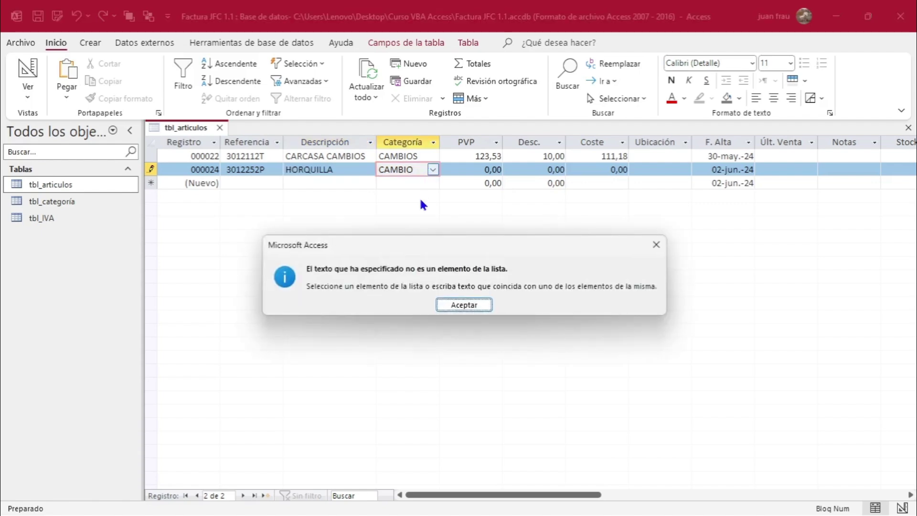
left_click(456, 305)
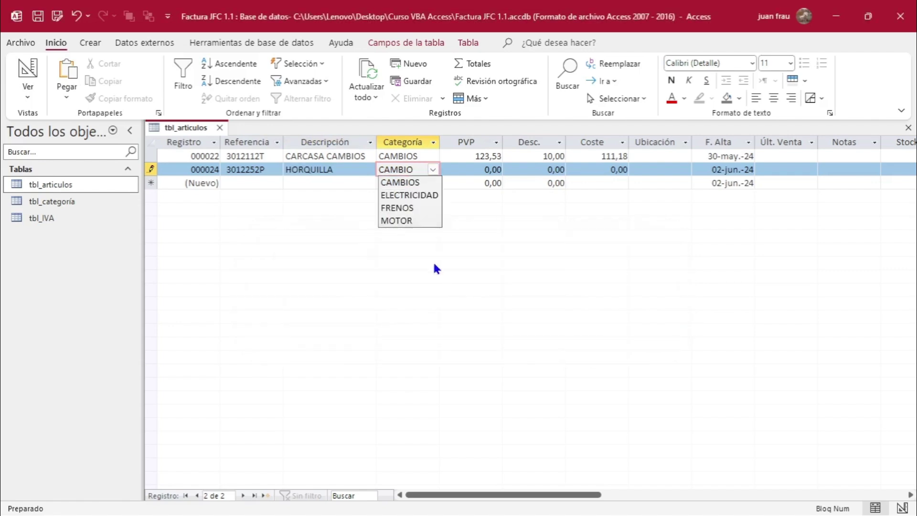
left_click(400, 183)
left_click(457, 169)
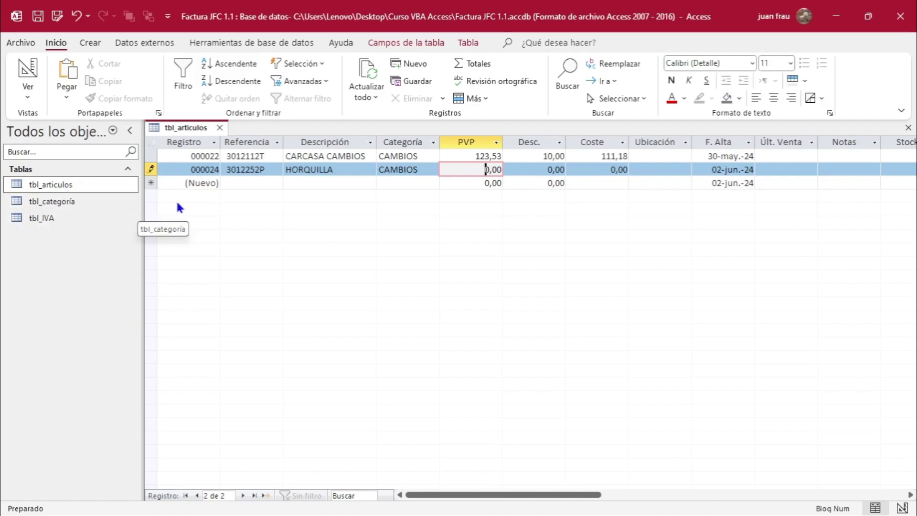
Open the database relationships diagram and arrange tbl_articulos, tbl_categoría and tbl_IVA side by side in one row
left_click(234, 44)
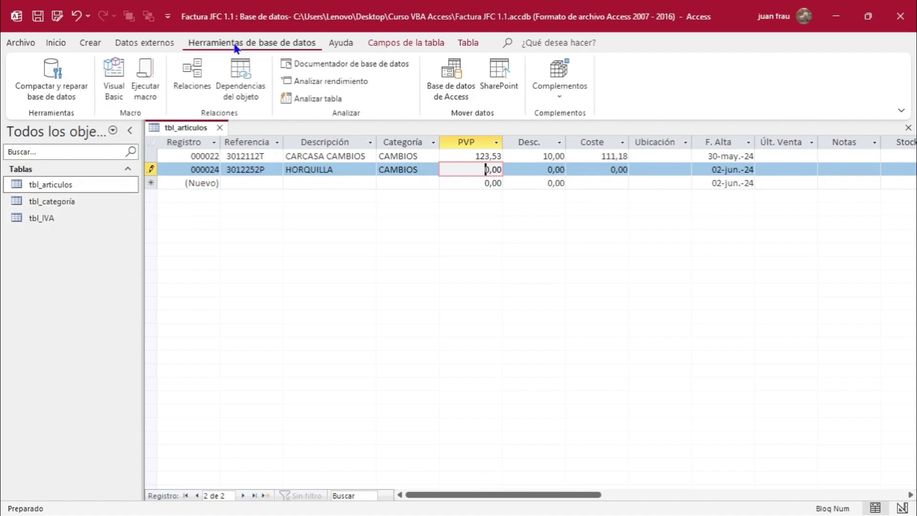
left_click(196, 83)
left_click_drag(218, 196, 211, 228)
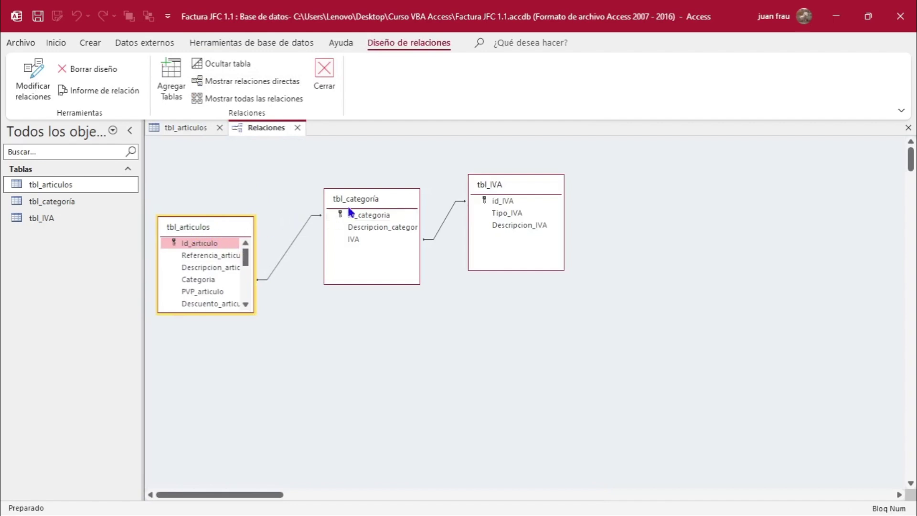
left_click_drag(355, 200, 341, 231)
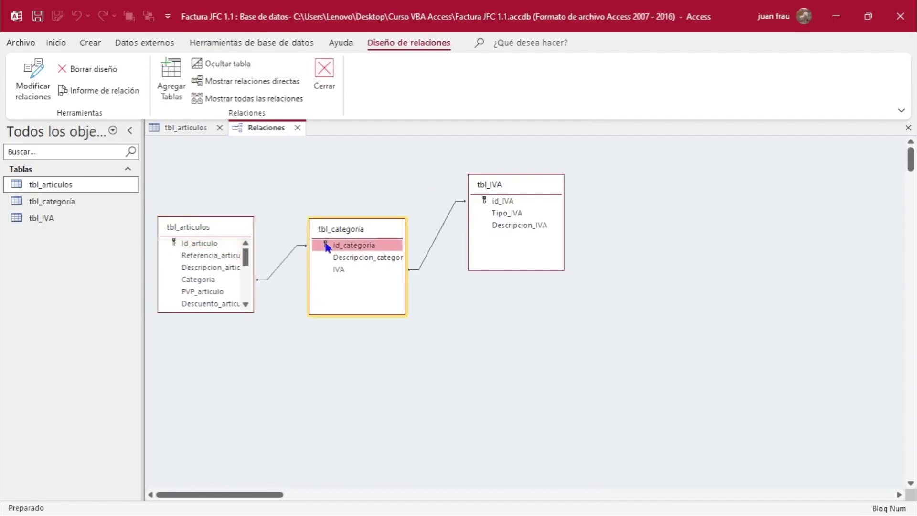
left_click(212, 281)
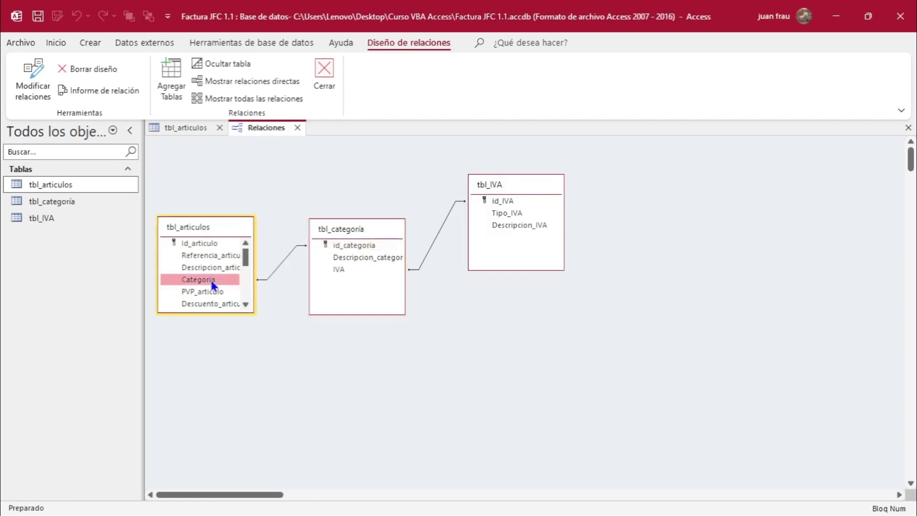
left_click(356, 245)
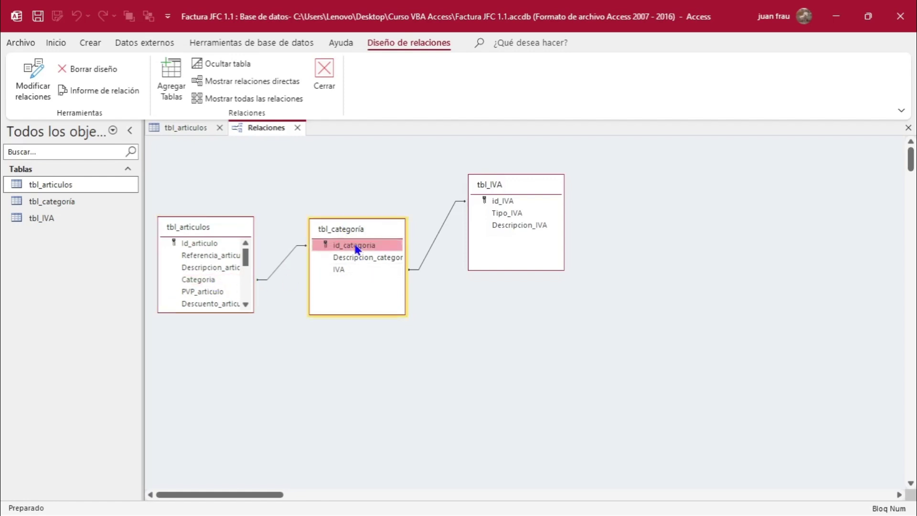
left_click_drag(503, 181, 512, 224)
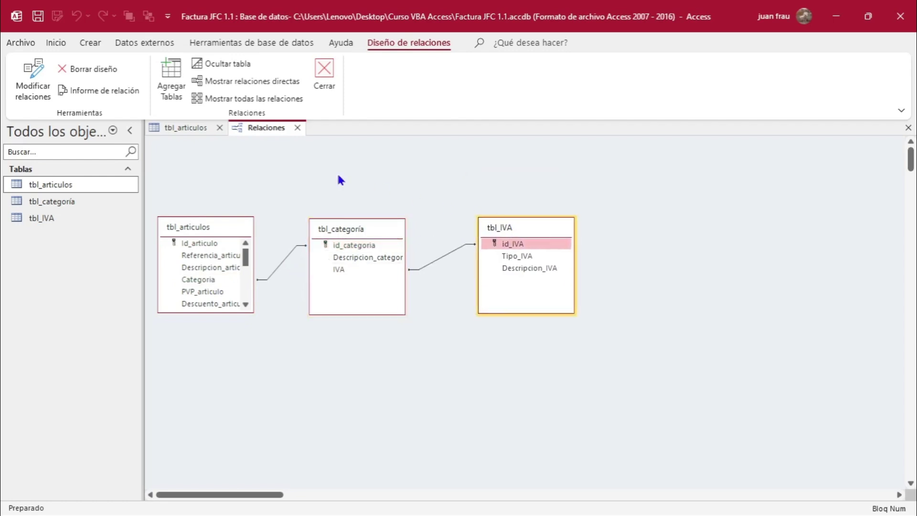
Close the tbl_articulos datasheet and realign tbl_categoría midway between the other two tables in the relationships diagram
left_click(180, 125)
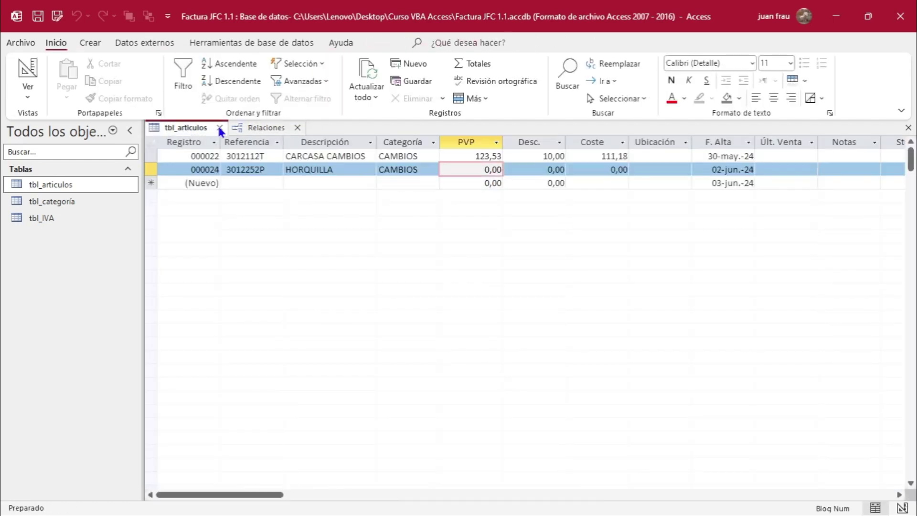
left_click(219, 127)
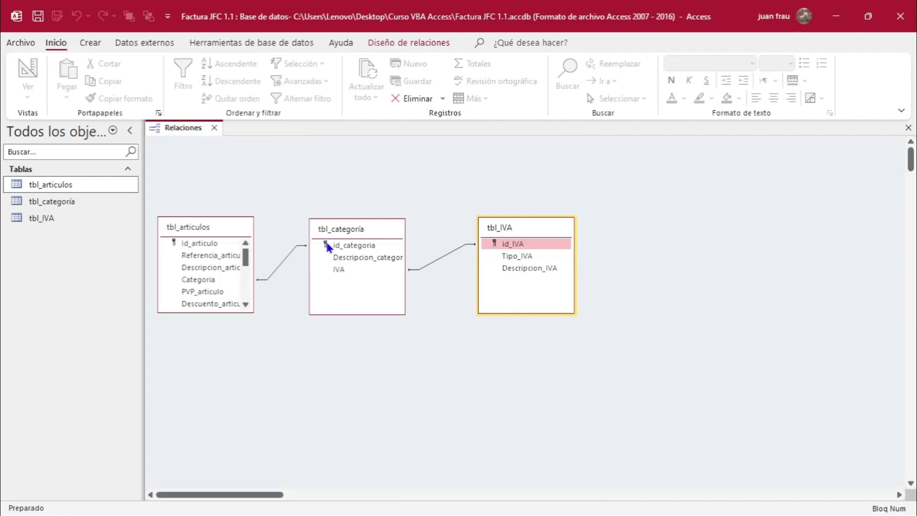
left_click_drag(364, 230, 379, 227)
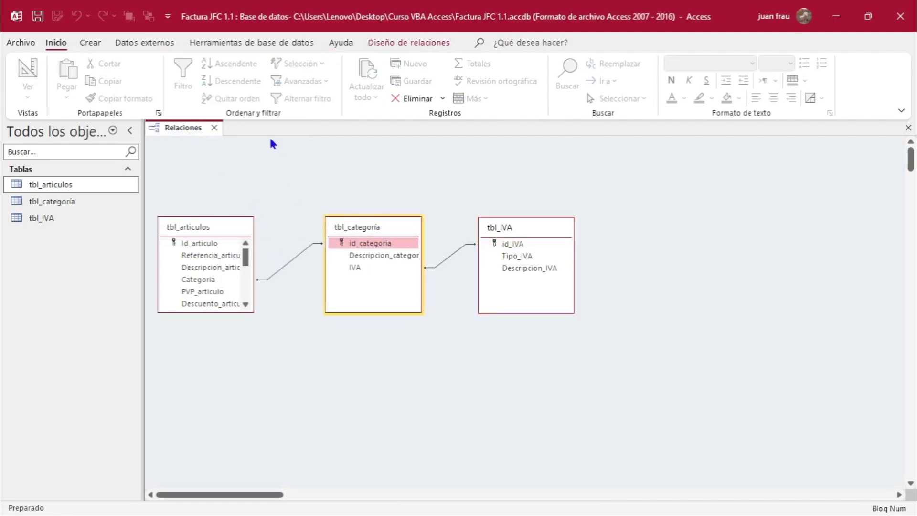
Edit the relationship between tbl_categoría and tbl_articulos to enforce referential integrity and cascade updates of related fields
left_click(414, 44)
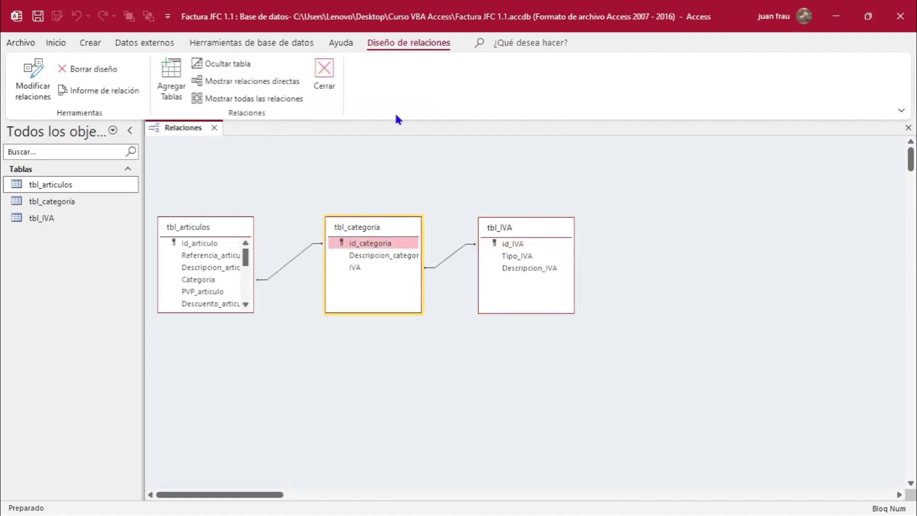
left_click(288, 261)
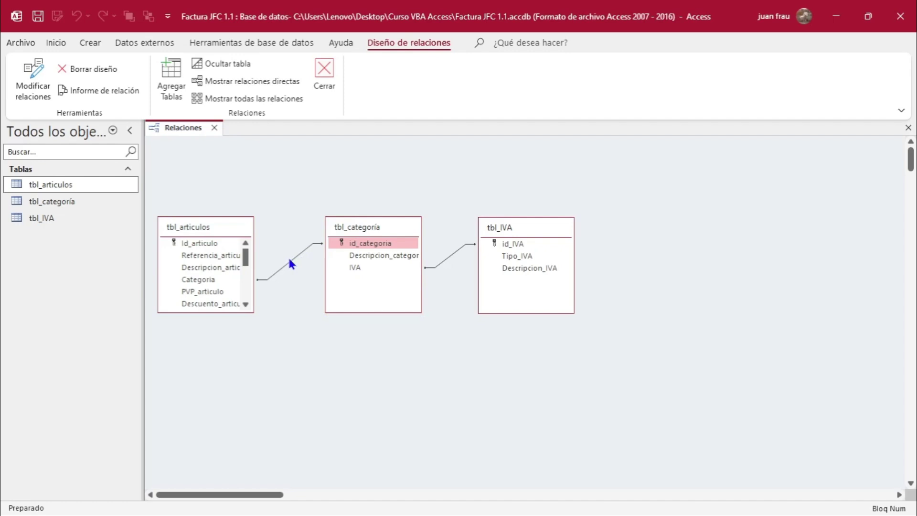
left_click(288, 262)
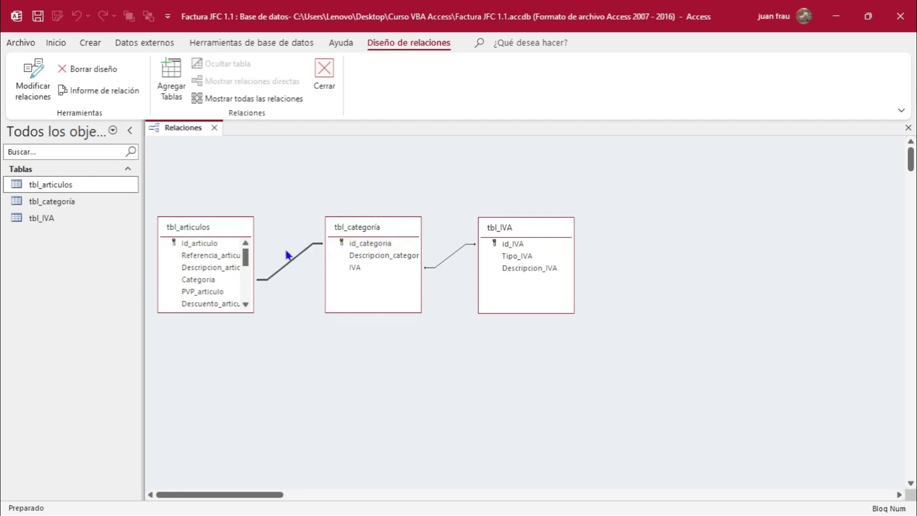
left_click(36, 82)
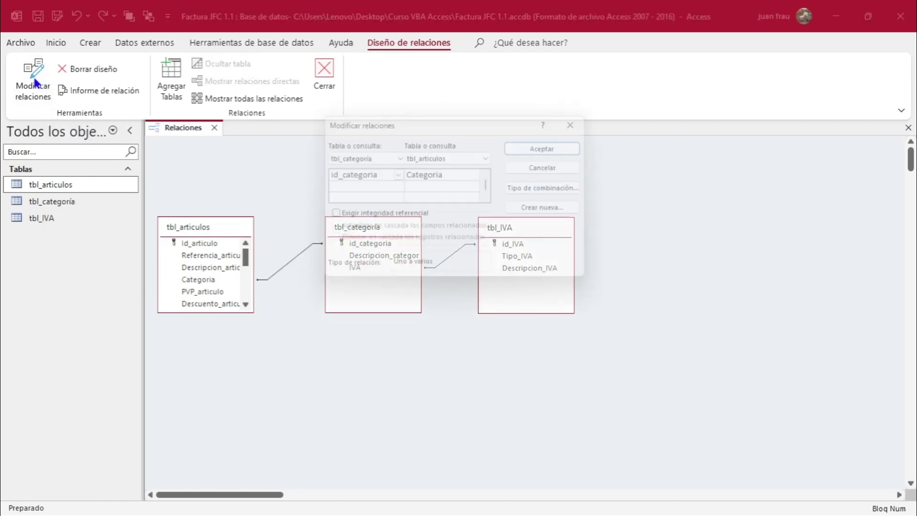
left_click_drag(388, 117, 441, 164)
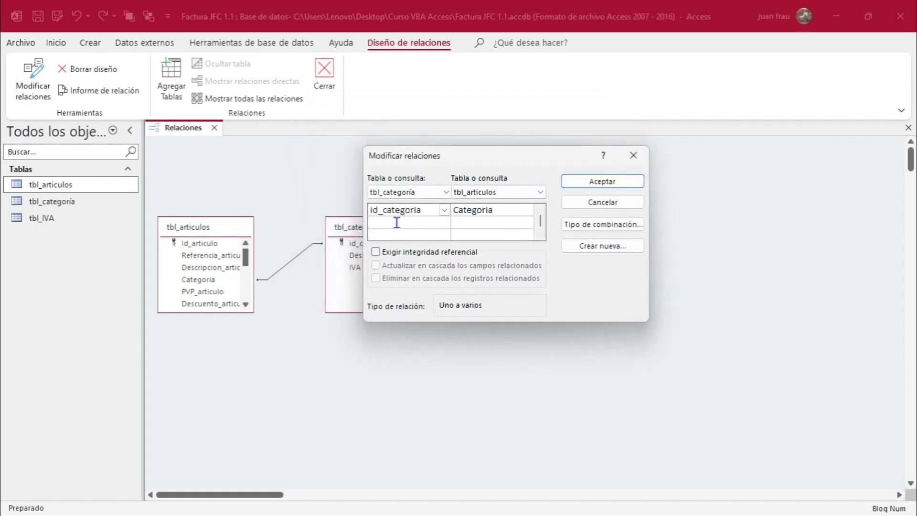
left_click_drag(438, 161, 505, 156)
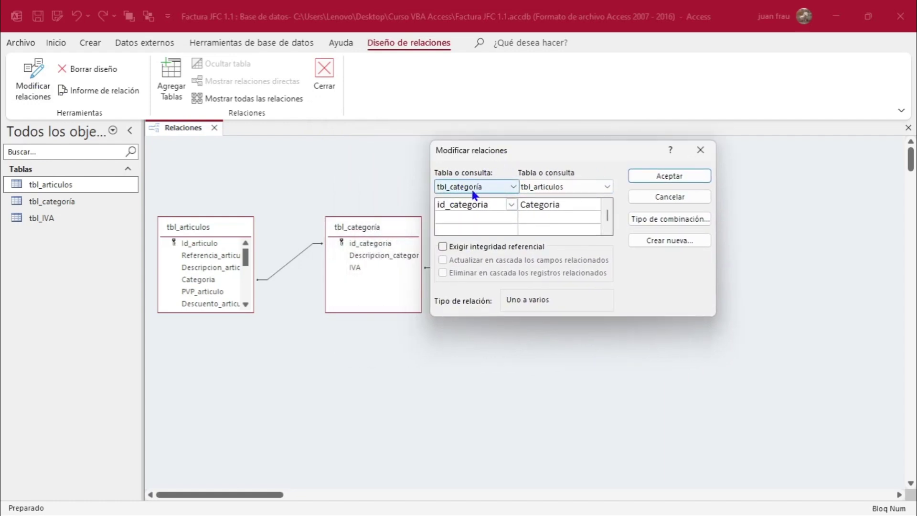
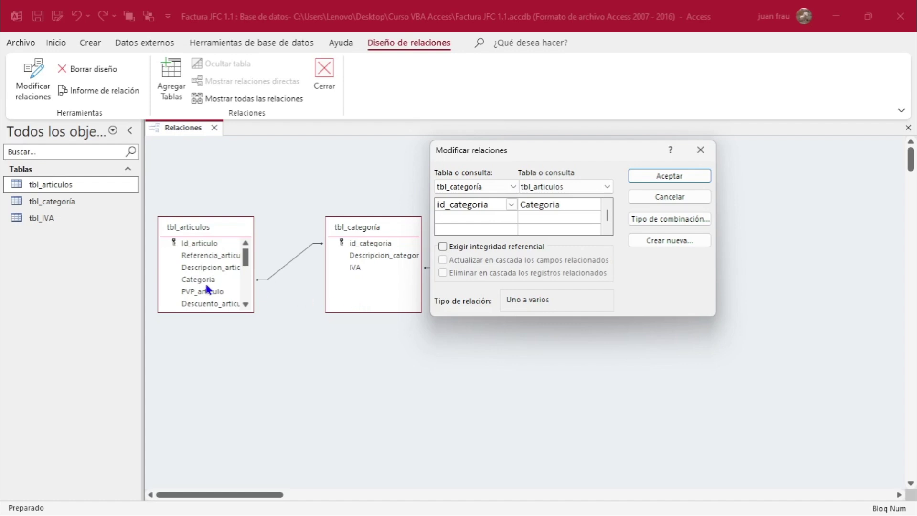
left_click(377, 230)
left_click(442, 246)
left_click_drag(512, 148, 450, 133)
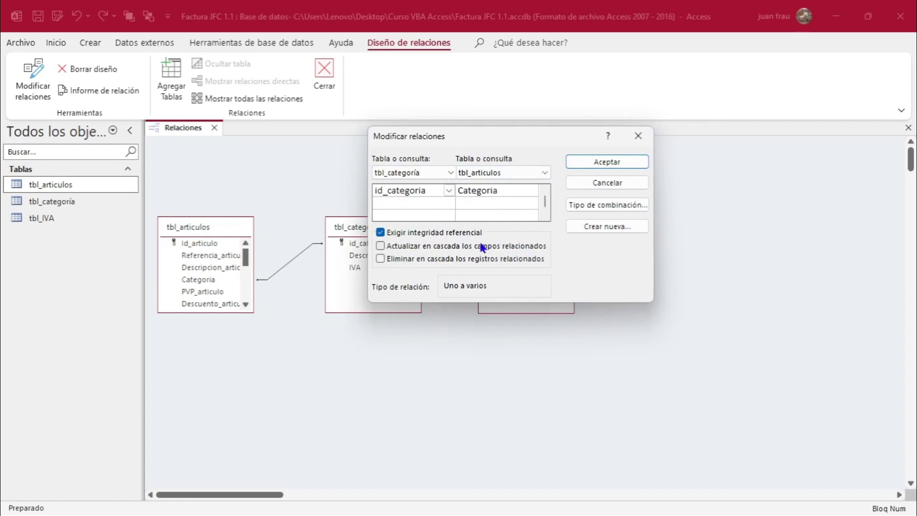
left_click_drag(475, 143, 531, 155)
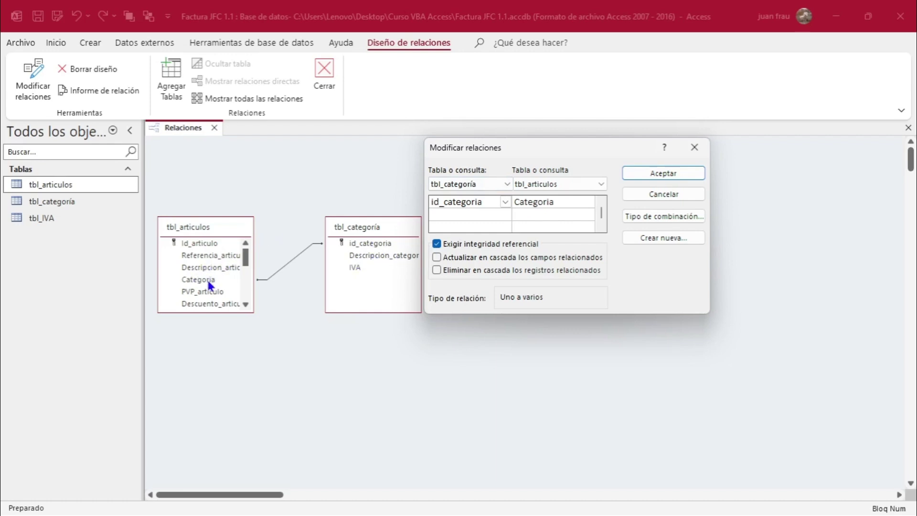
left_click(436, 258)
left_click(655, 178)
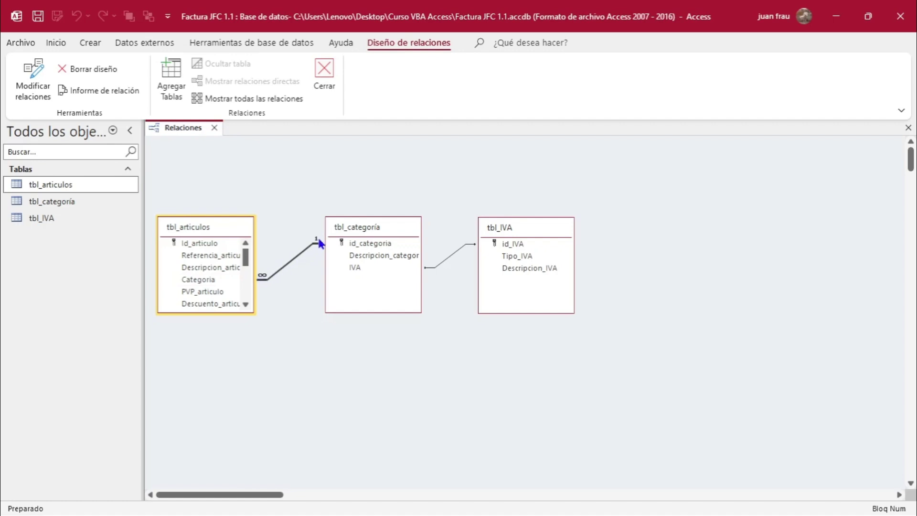
Enforce referential integrity with cascading field updates on the tbl_IVA–tbl_categoría relationship, and close the relationships diagram
left_click(452, 254)
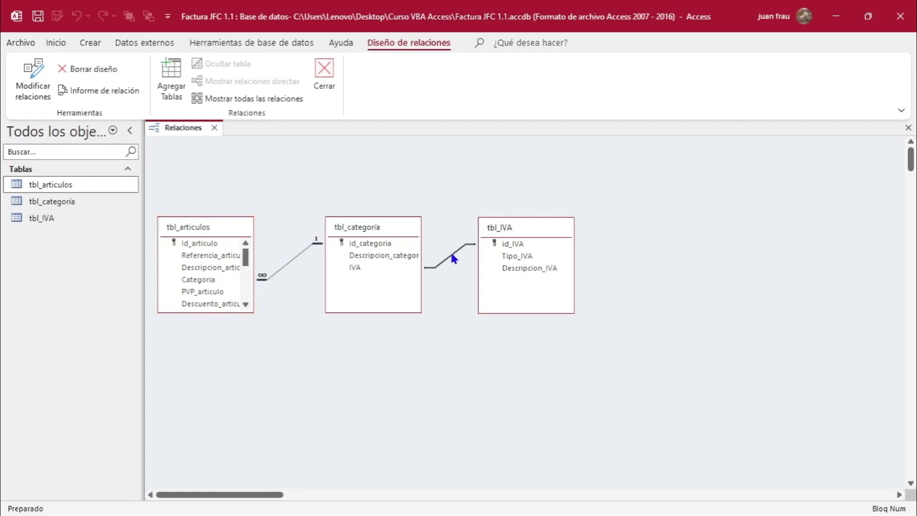
left_click(33, 83)
left_click_drag(457, 123, 638, 311)
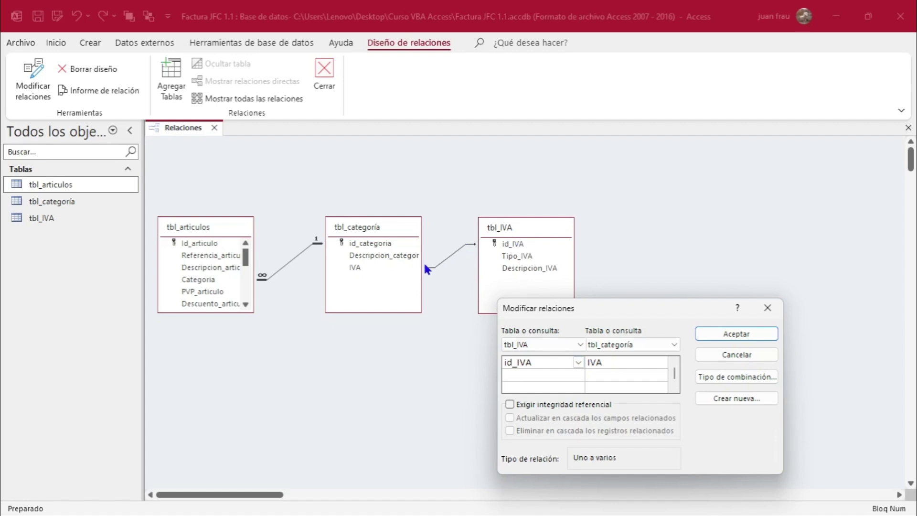
left_click(510, 405)
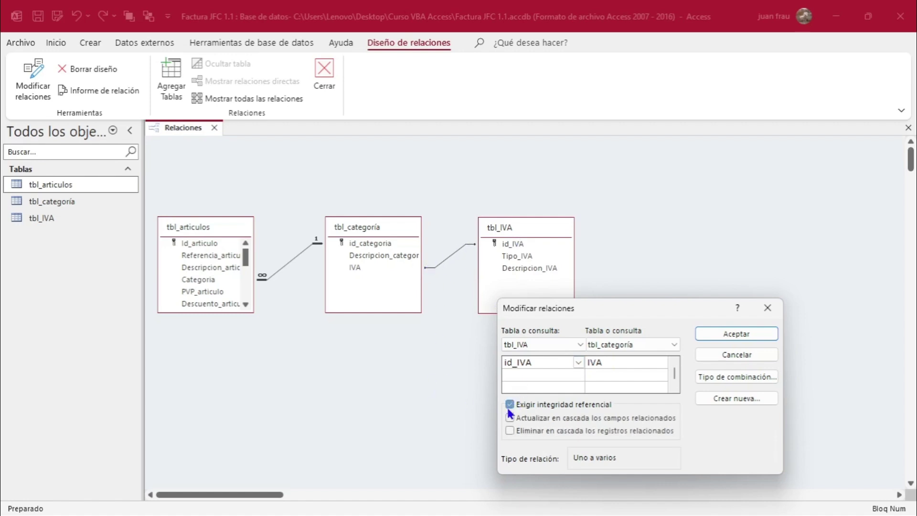
left_click(509, 417)
left_click_drag(587, 317, 589, 261)
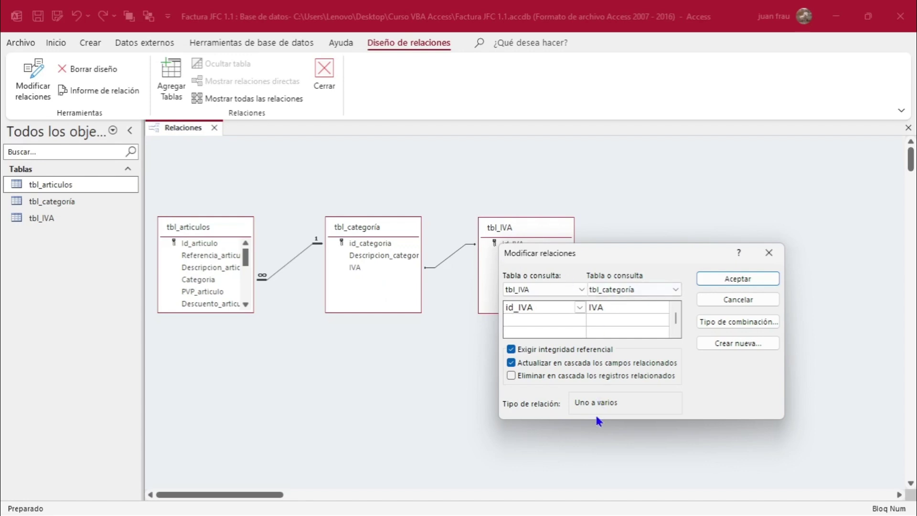
left_click(740, 279)
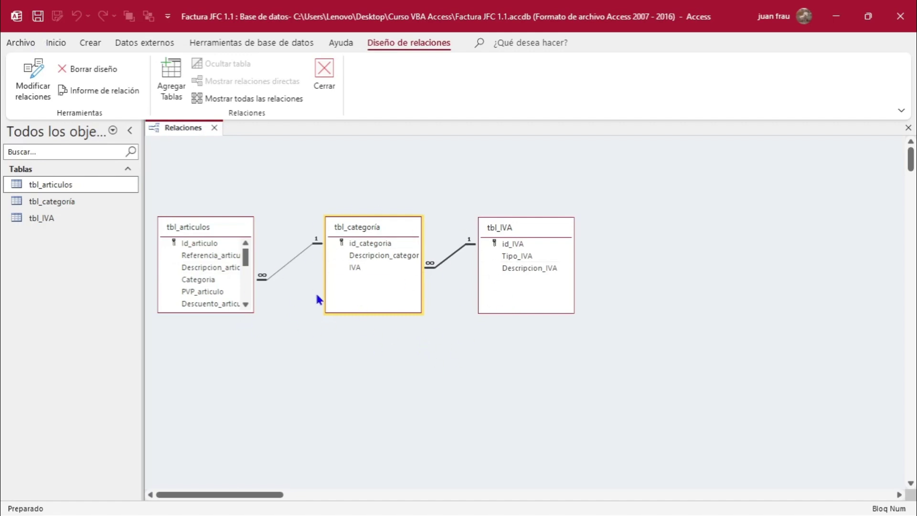
left_click(323, 72)
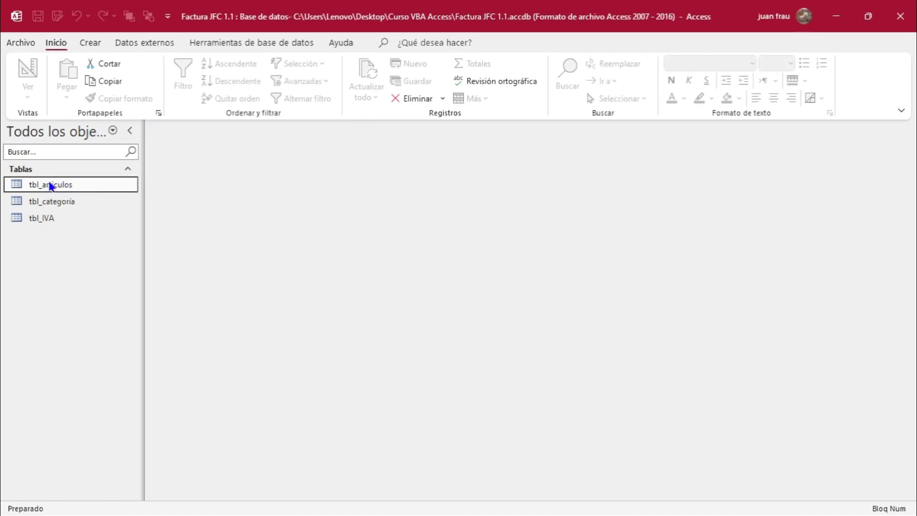
Open tbl_articulos in design view and check the data type of its Categoria field
double_click(50, 186)
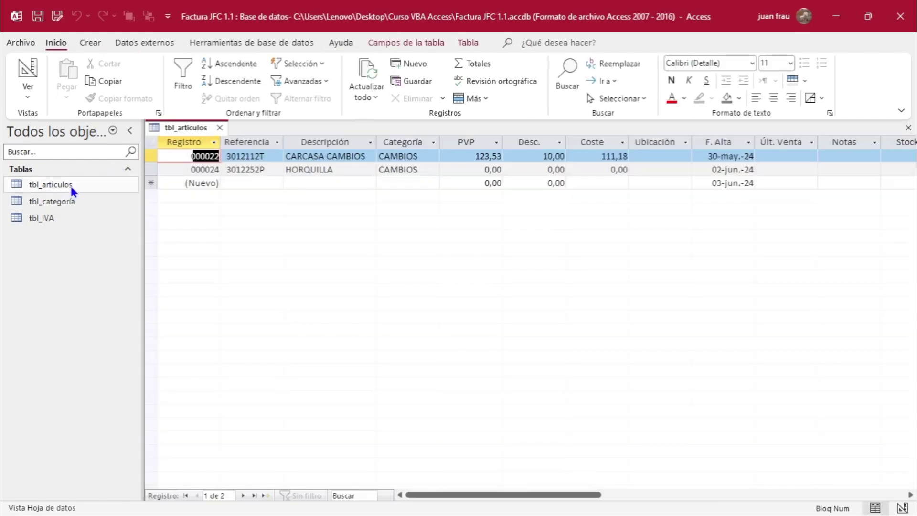
right_click(72, 187)
left_click(119, 214)
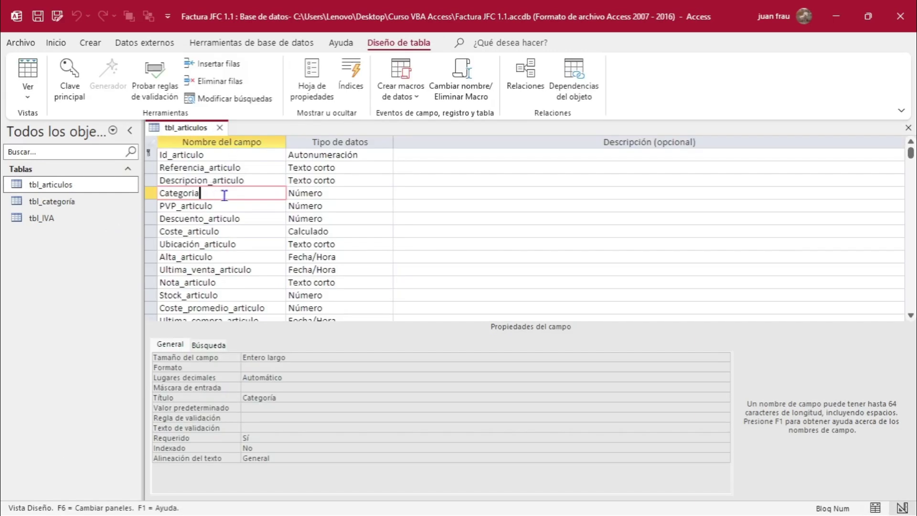
left_click(351, 193)
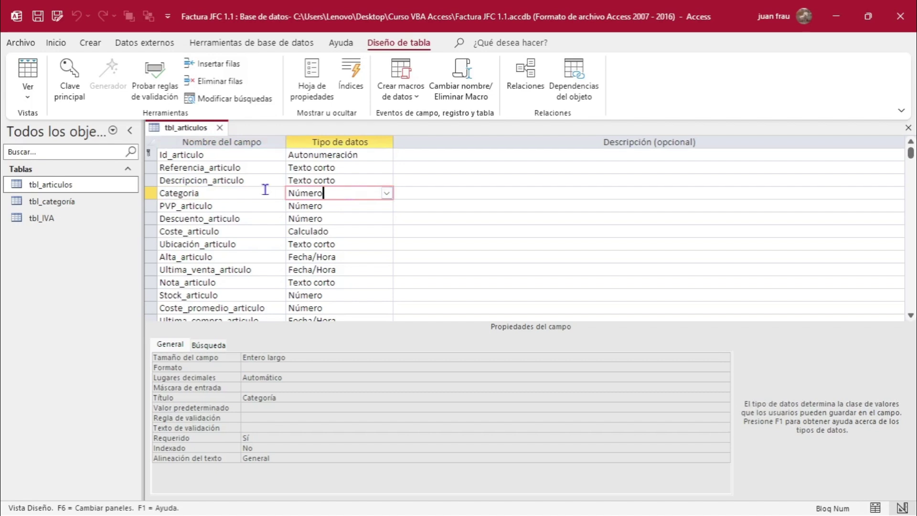
left_click(245, 191)
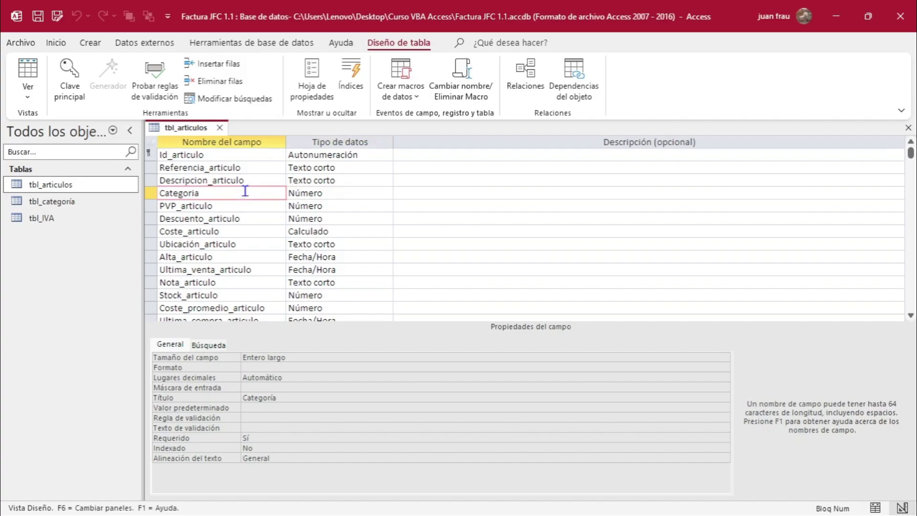
Switch to the FacturaJFC.xlsx workbook in Excel, compare id_categoria with Categoría_articulo in the table plan, and return to Access
key("alt+Tab")
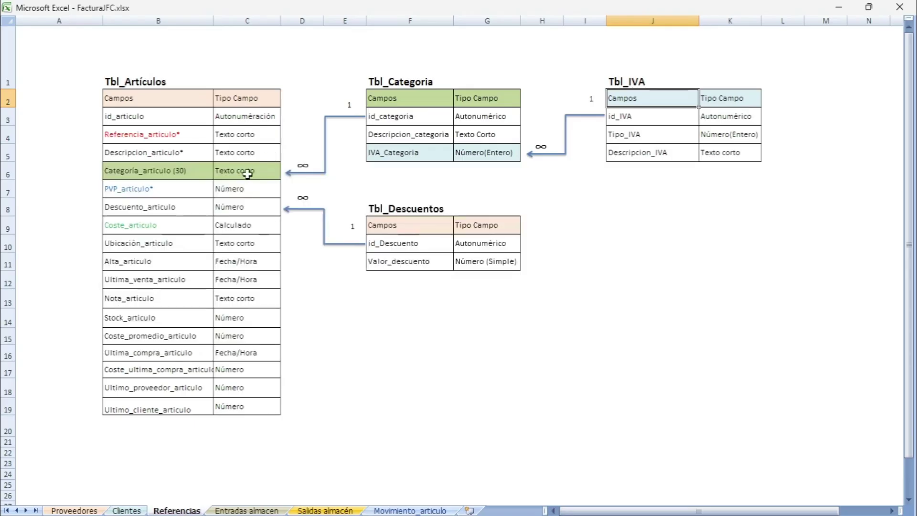
left_click(412, 115)
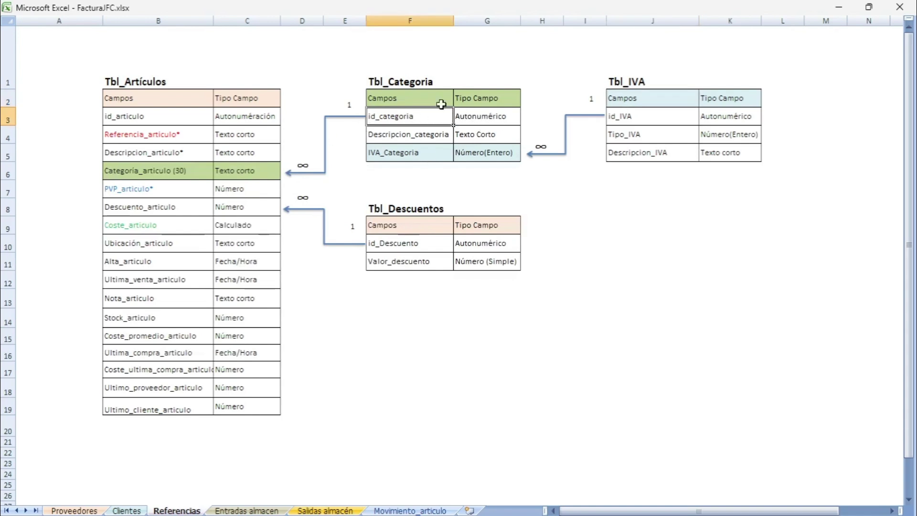
left_click(142, 174)
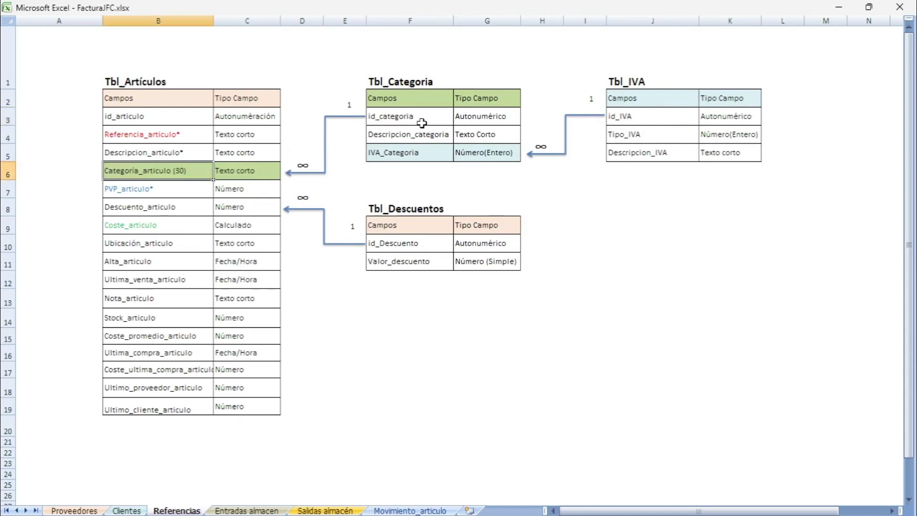
key("alt+Tab")
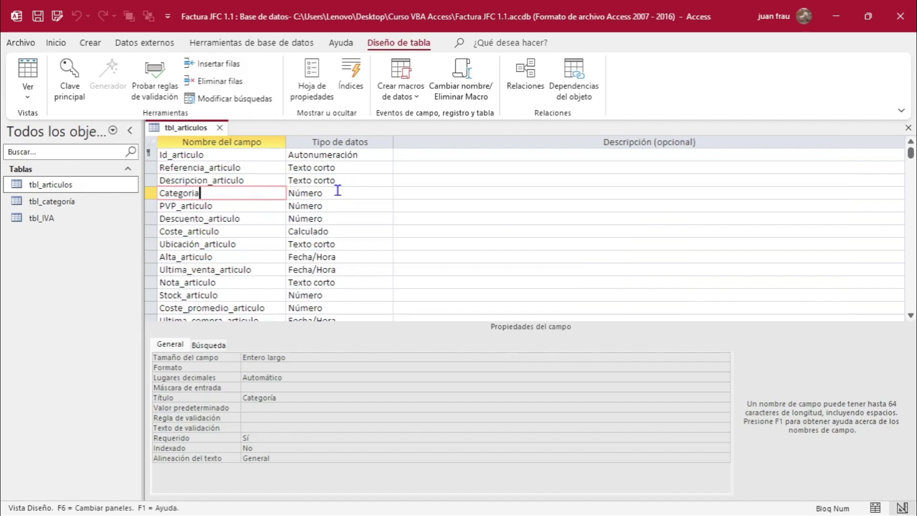
Review the lookup properties of the Categoria field in the tbl_articulos design
left_click(338, 192)
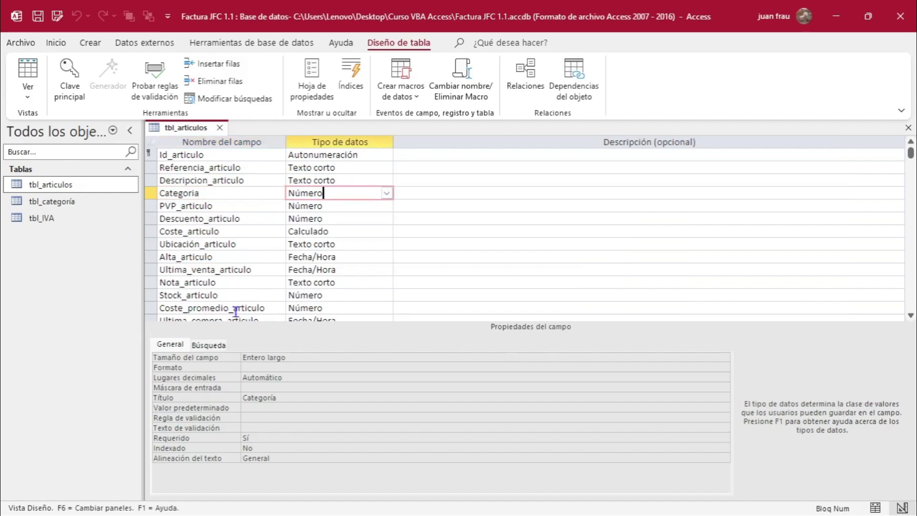
left_click(206, 344)
left_click(235, 193)
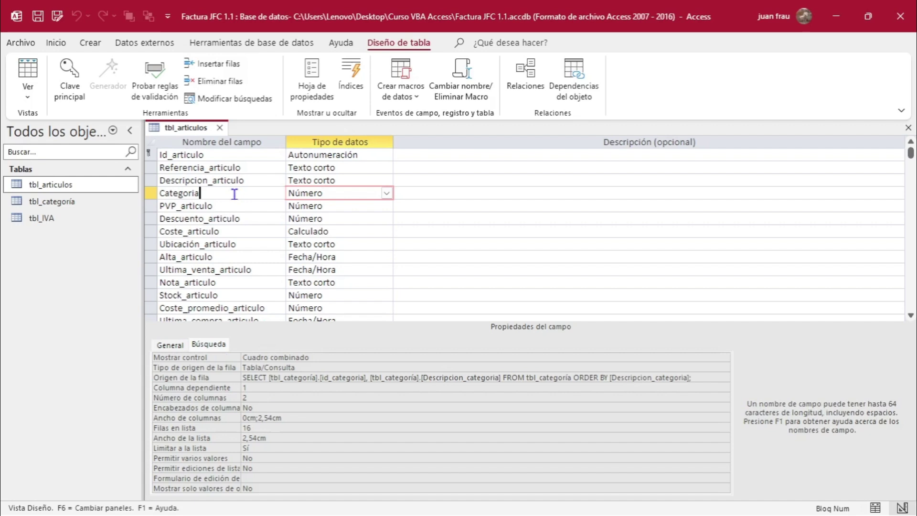
Open tbl_categoría and tbl_IVA in design view, and check the IVA field's properties in tbl_categoría
right_click(68, 201)
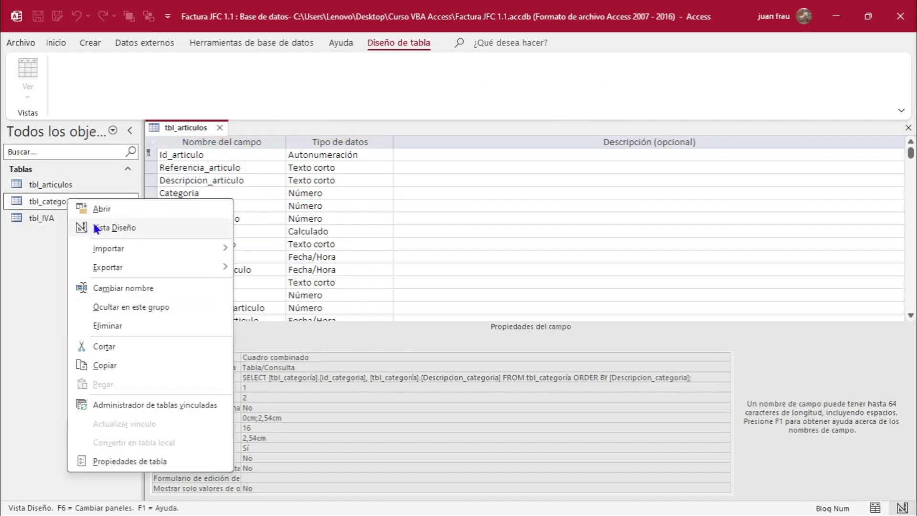
left_click(108, 228)
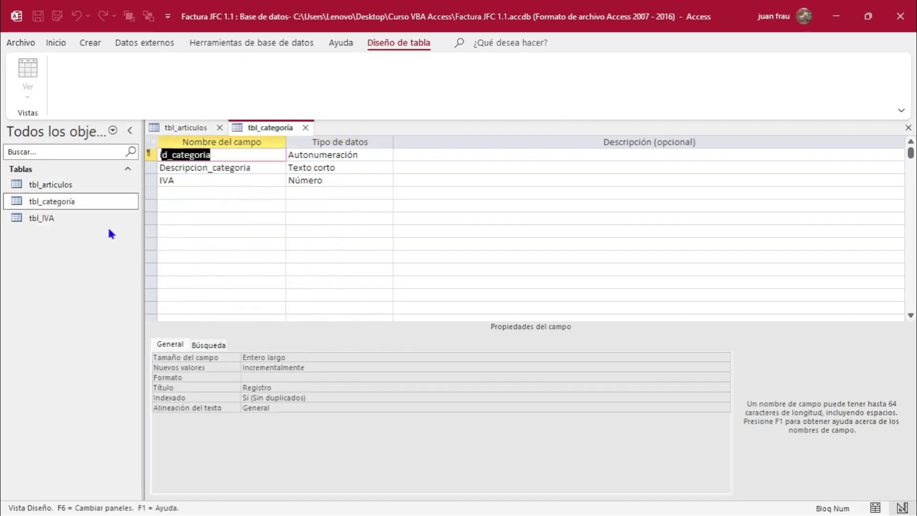
left_click(213, 182)
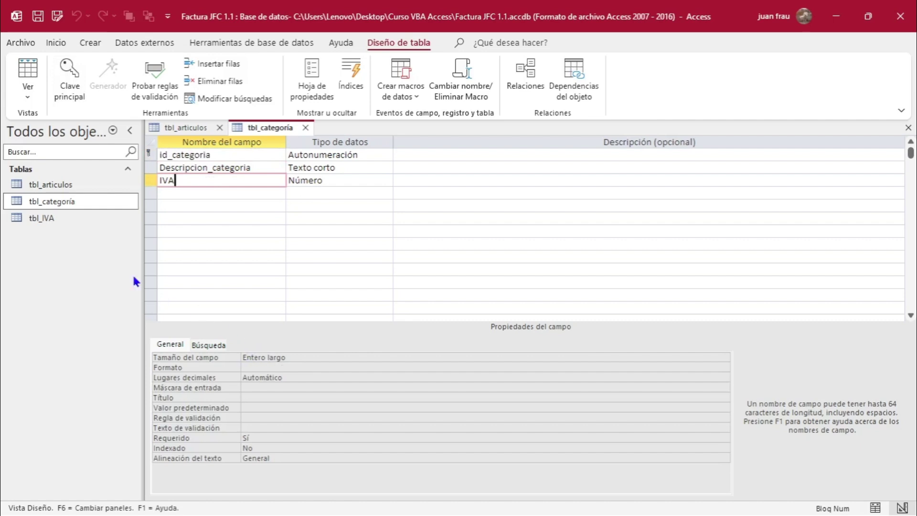
right_click(50, 218)
left_click(69, 240)
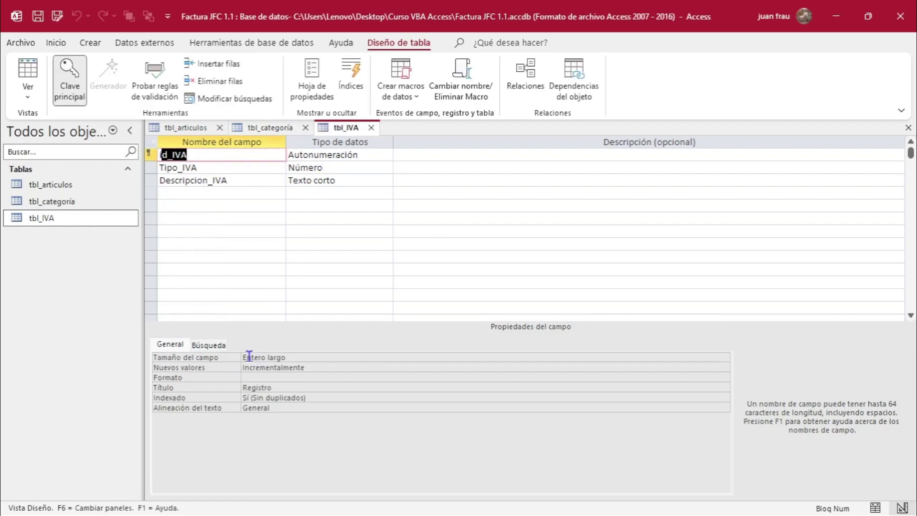
Switch to the FacturaJFC.xlsx workbook in Excel and trace the links from id_IVA to IVA_Categoria and from id_categoria to Categoría_articulo
key("alt+Tab")
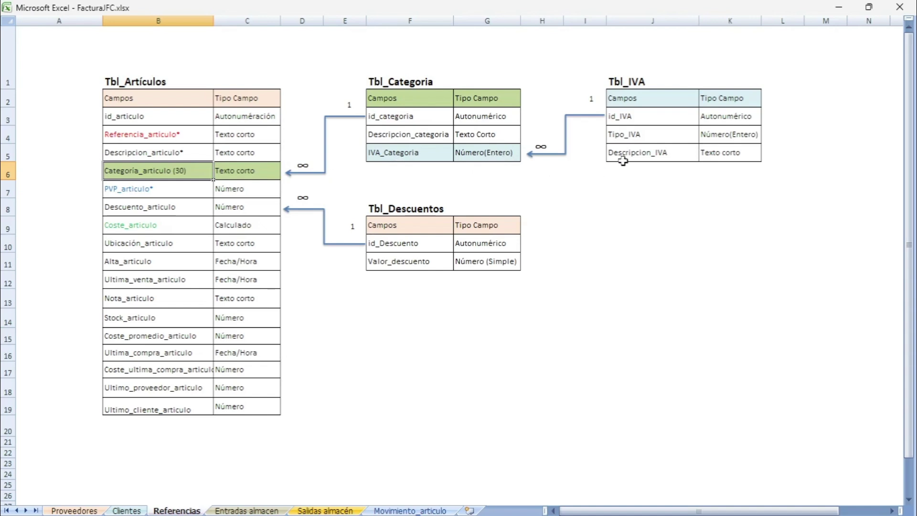
left_click(641, 114)
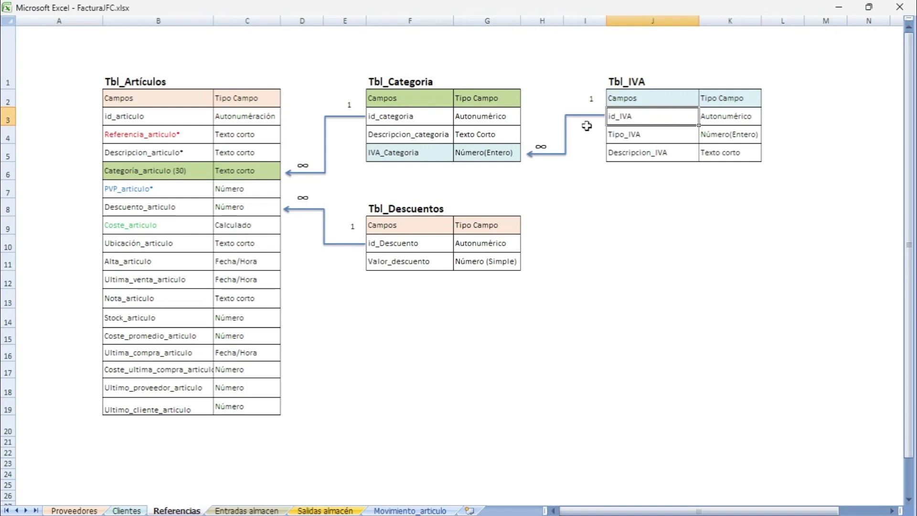
left_click(495, 154)
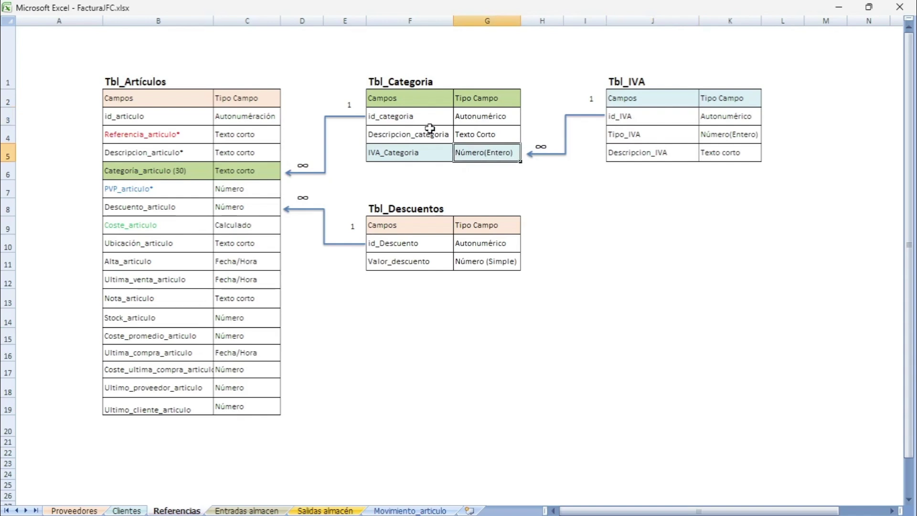
left_click(419, 116)
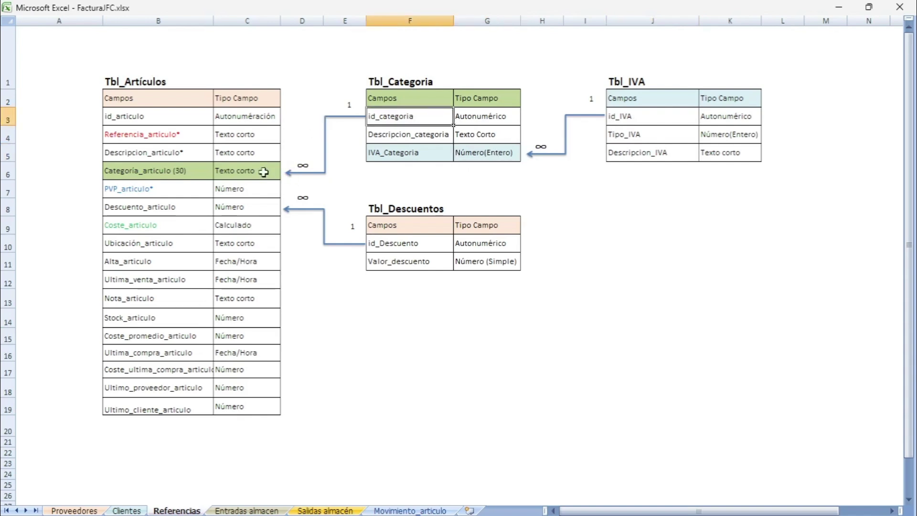
left_click(248, 173)
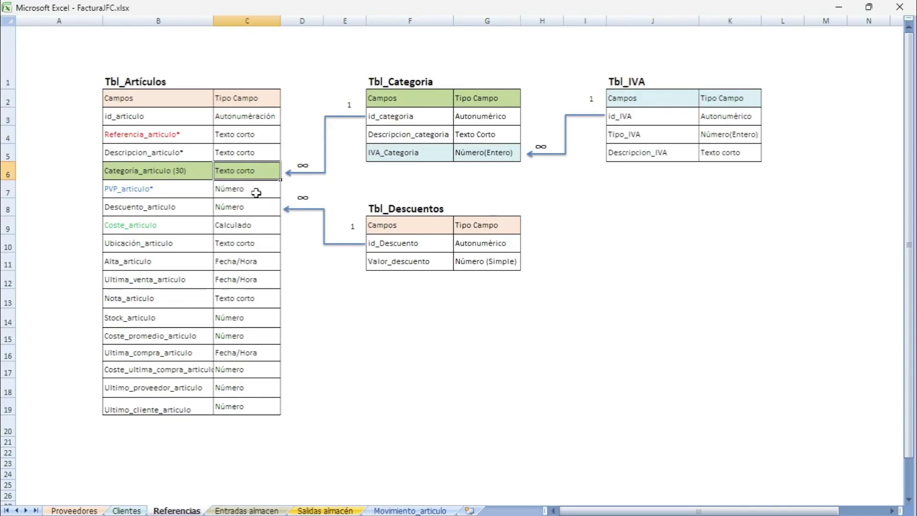
Return to Access and review the general properties of the Categoria field in the tbl_articulos design
key("alt+Tab")
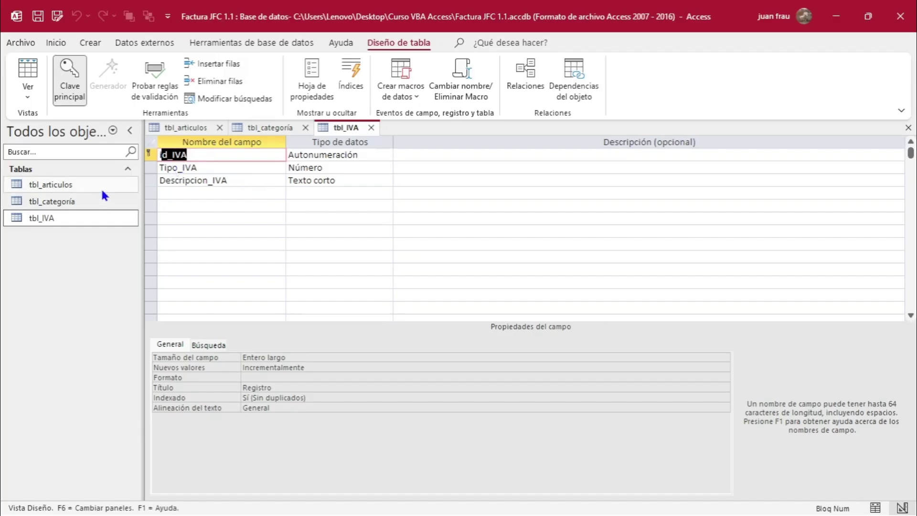
left_click(199, 126)
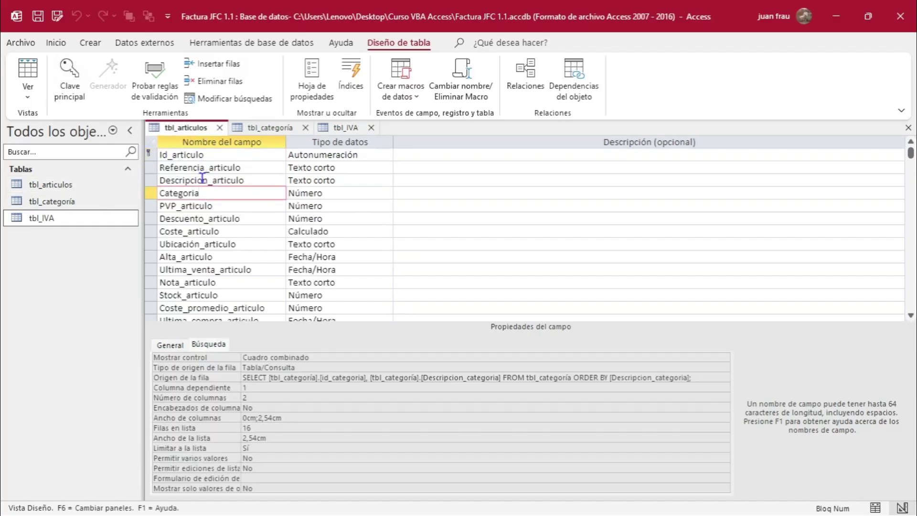
left_click(173, 346)
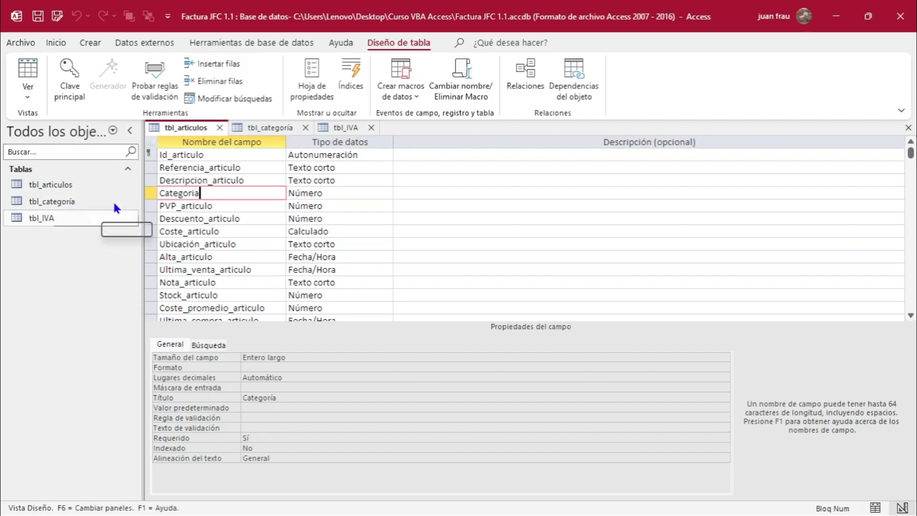
Open tbl_IVA in datasheet view, try to expand the IVA GENERAL record, and close the tbl_categoría design
double_click(65, 216)
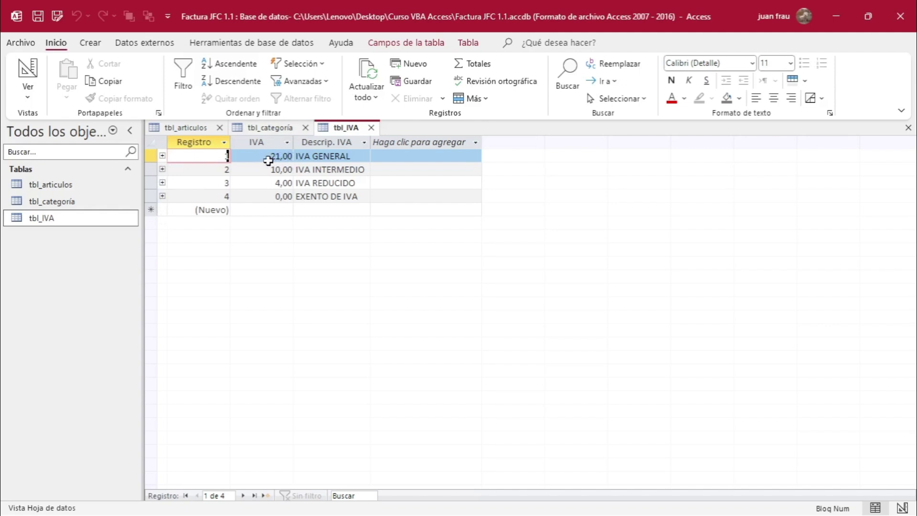
left_click(163, 156)
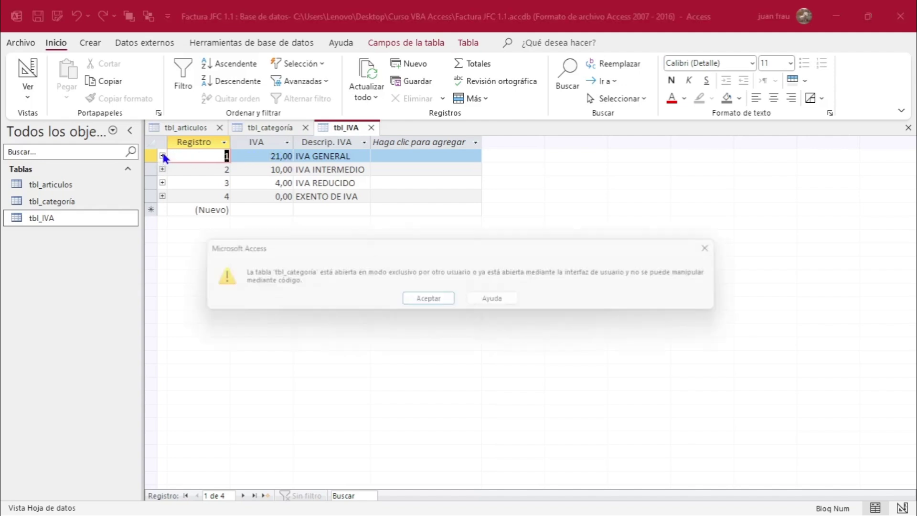
left_click(410, 301)
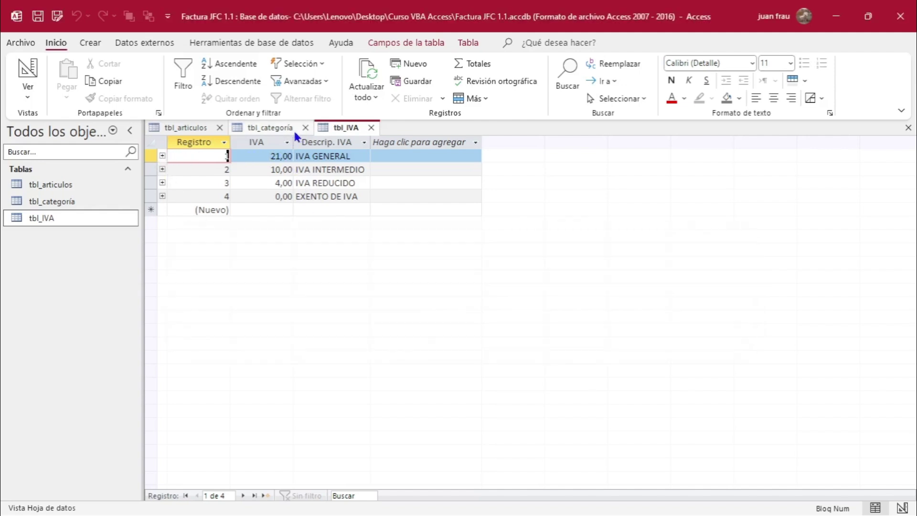
left_click(305, 127)
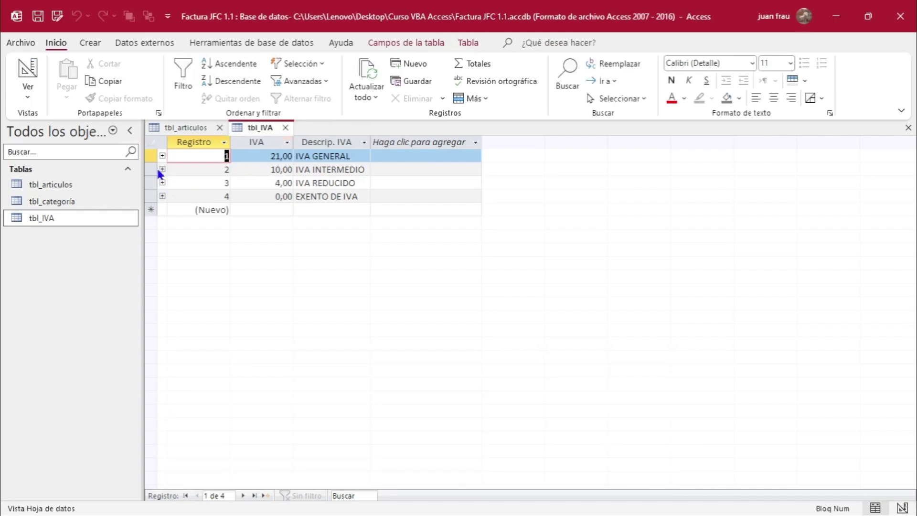
Expand the IVA GENERAL, IVA INTERMEDIO, IVA REDUCIDO and EXENTO DE IVA records to examine their related categories
left_click(162, 155)
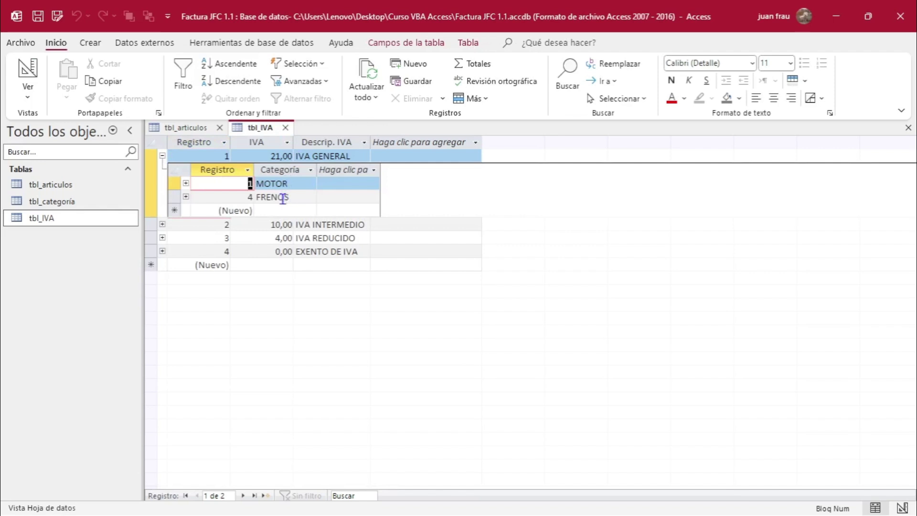
left_click(162, 225)
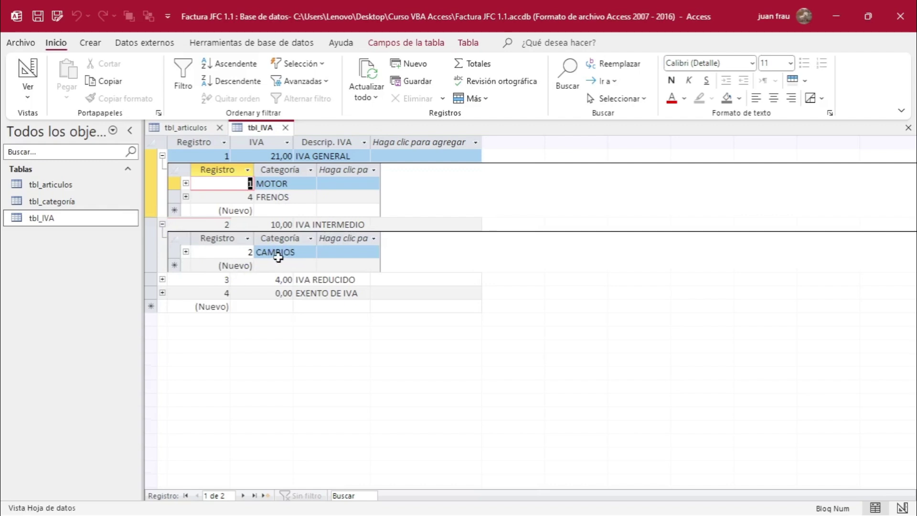
left_click(163, 224)
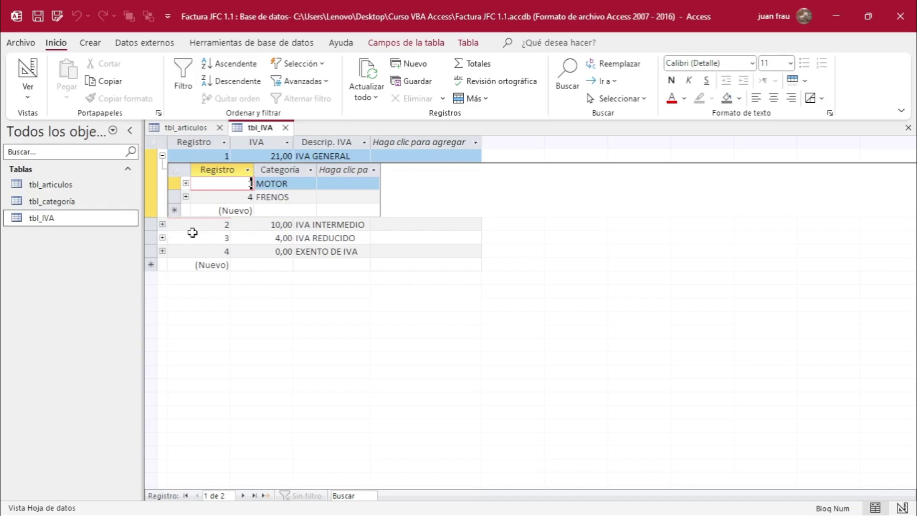
left_click(162, 224)
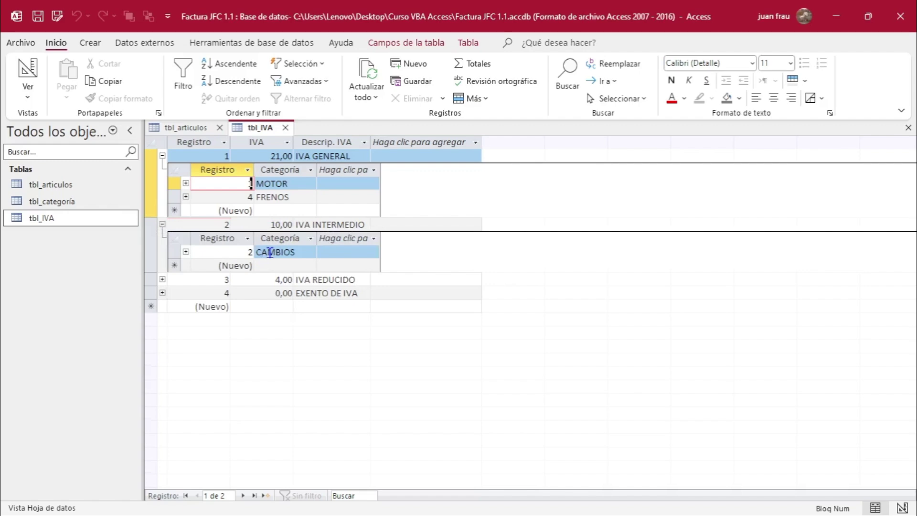
left_click(163, 279)
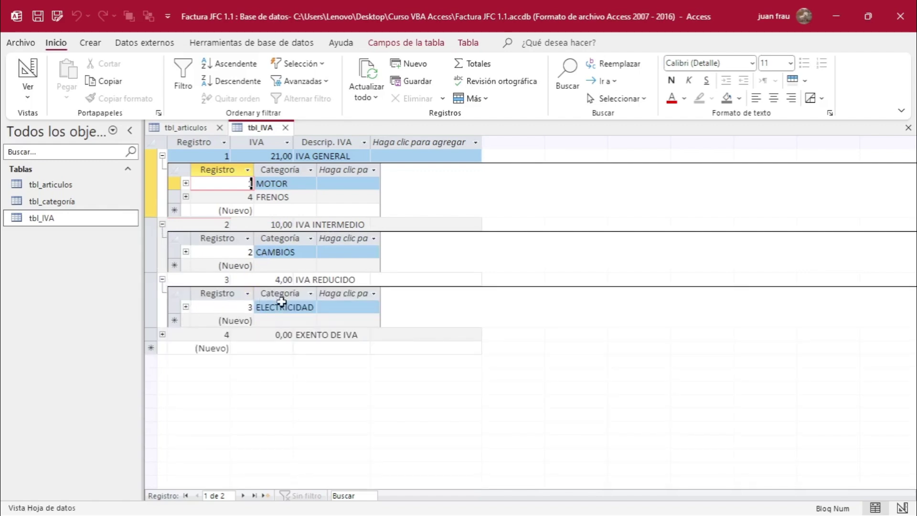
left_click(162, 335)
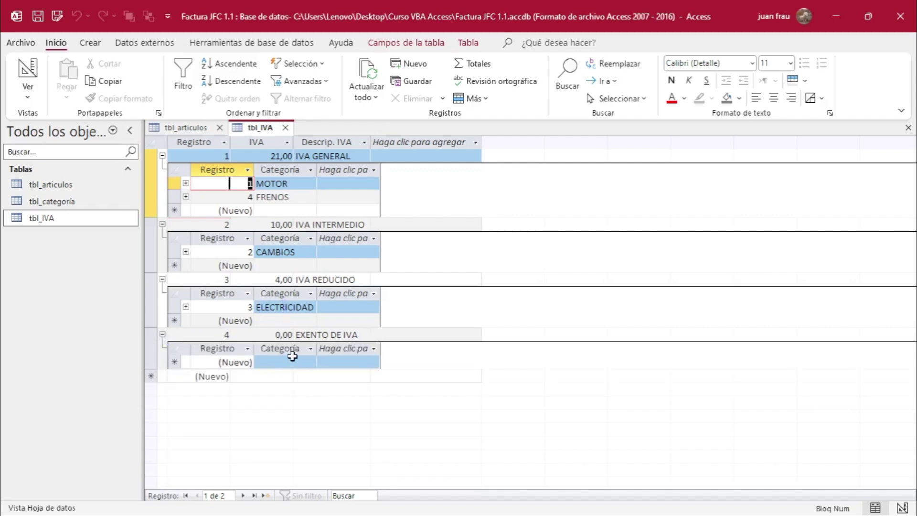
Collapse the related categories of all four IVA records and close tbl_IVA
left_click(162, 156)
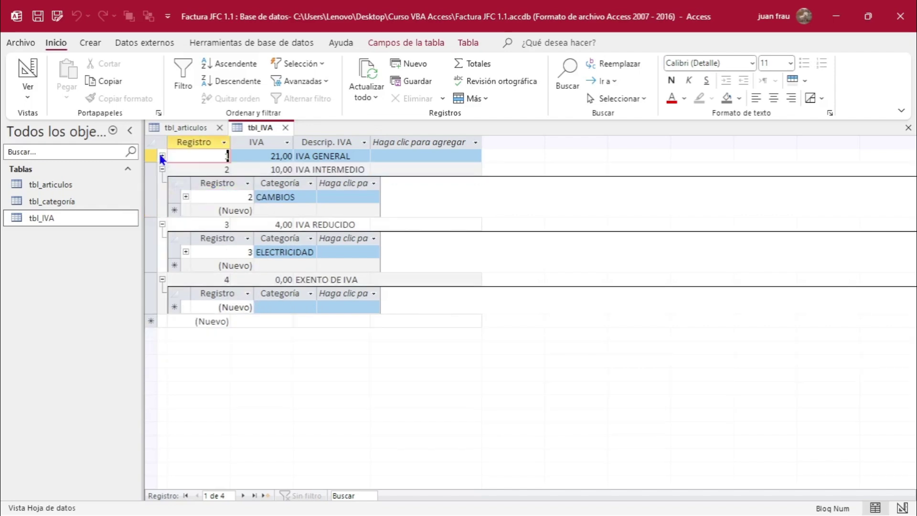
left_click(162, 169)
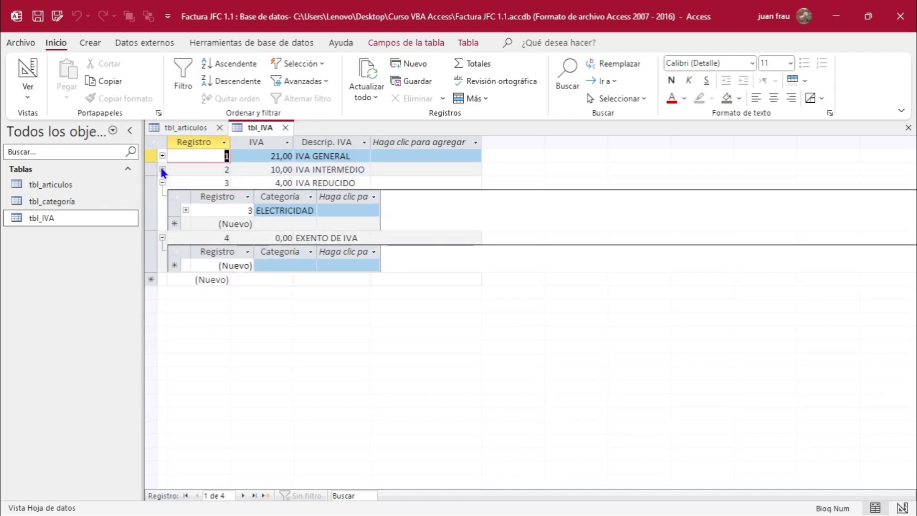
left_click(162, 183)
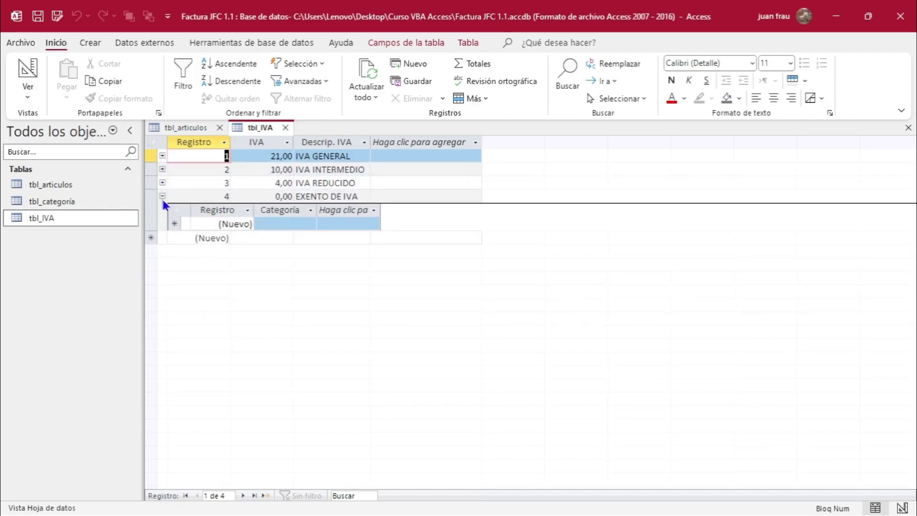
left_click(163, 196)
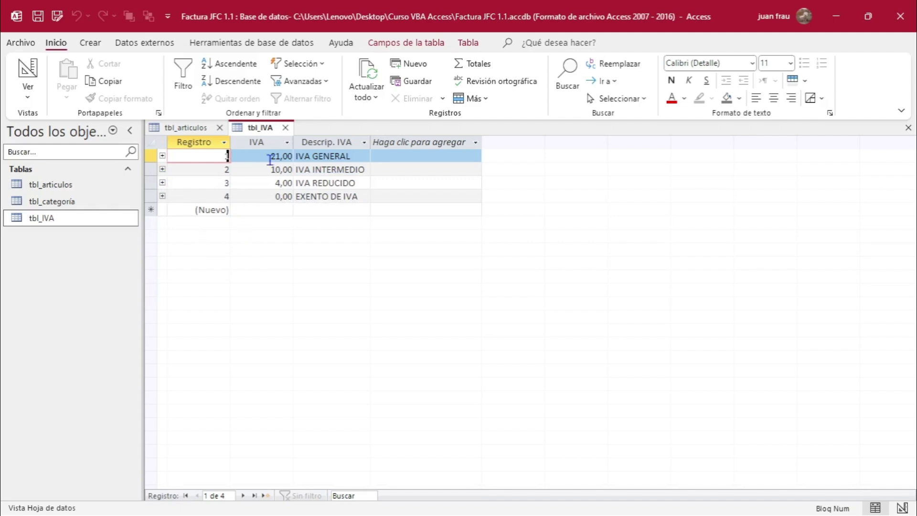
right_click(286, 127)
left_click(239, 173)
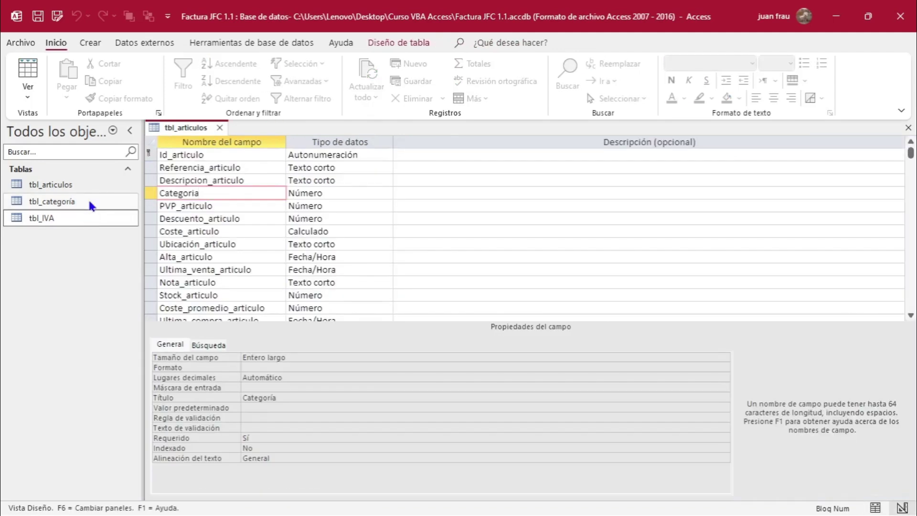
Open the tbl_categoría datasheet, close the tbl_articulos design, and examine the related articles under MOTOR and CAMBIOS
double_click(90, 202)
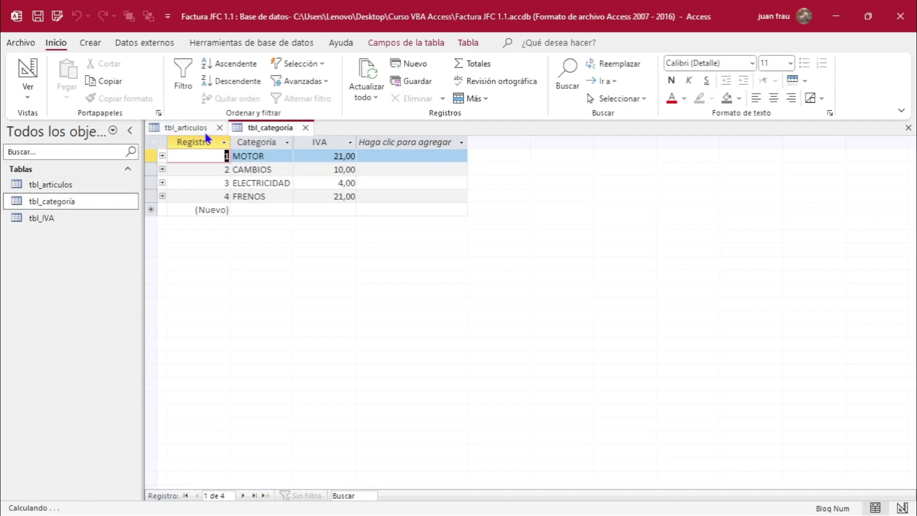
left_click(219, 127)
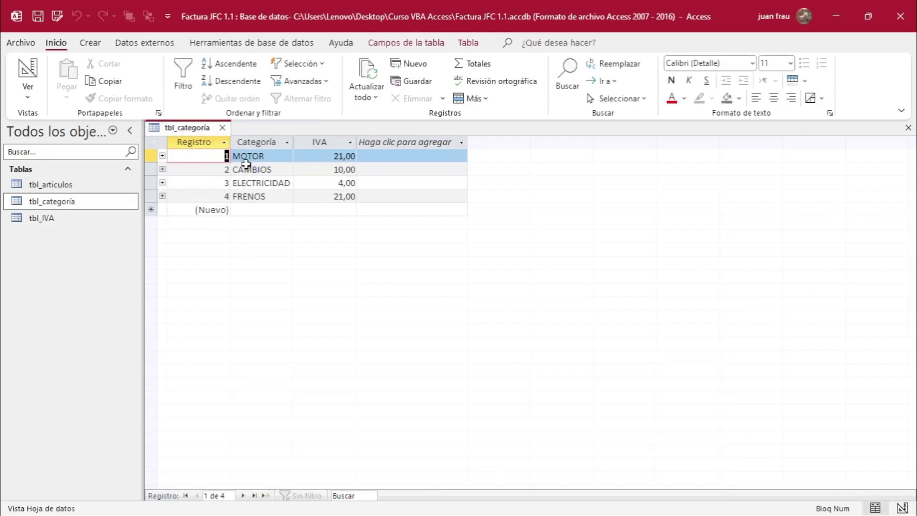
left_click(163, 156)
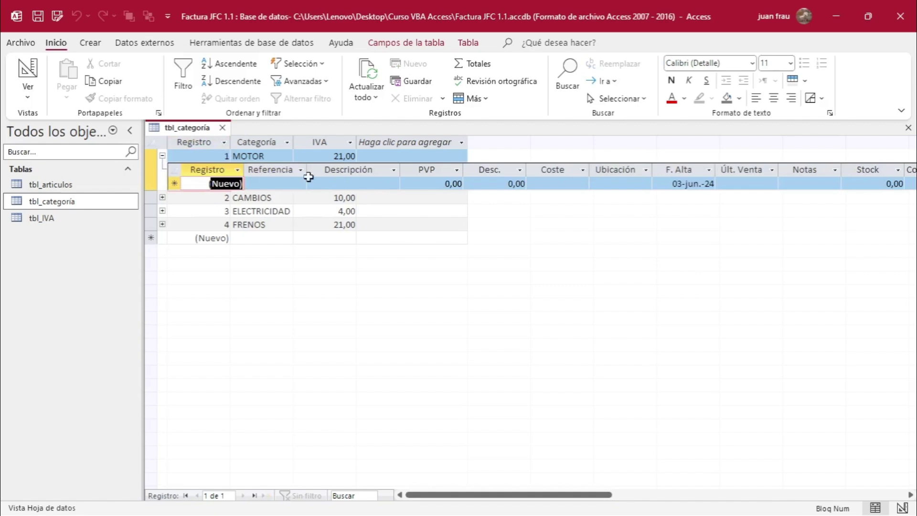
left_click(163, 155)
left_click(163, 169)
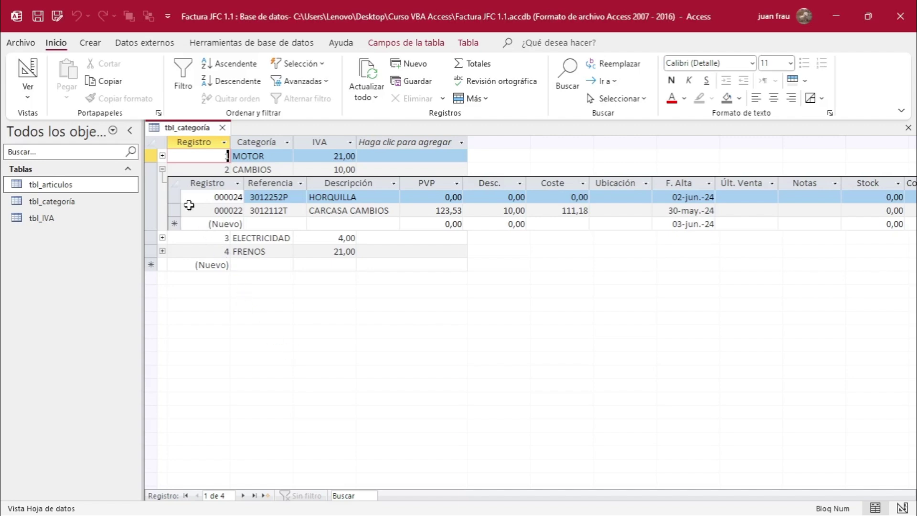
left_click(163, 169)
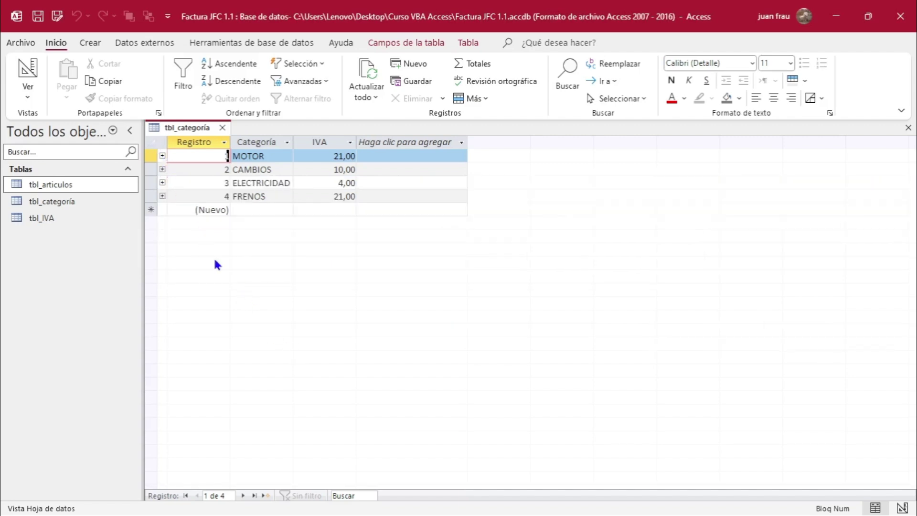
Switch to the Excel table plan, check how Tbl_Descuentos links to Descuento_articulo, and return to Access
key("alt+Tab")
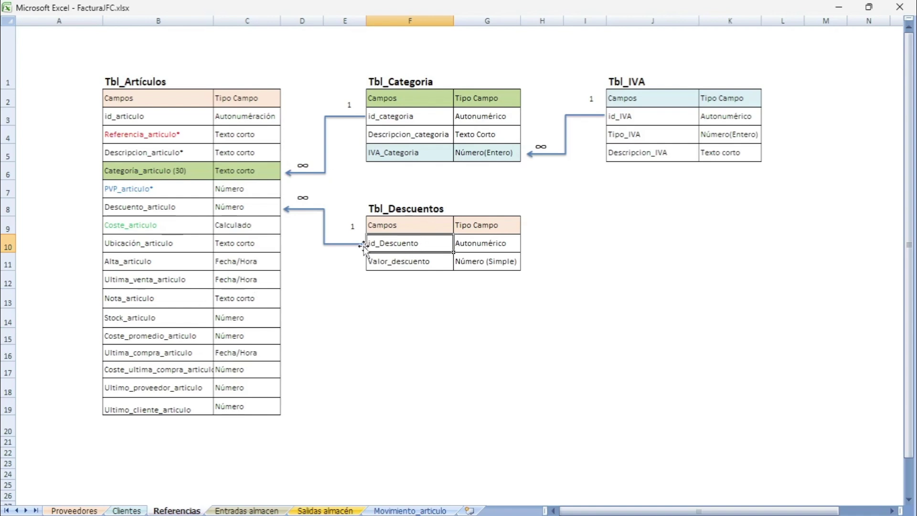
left_click(183, 211)
left_click(426, 224)
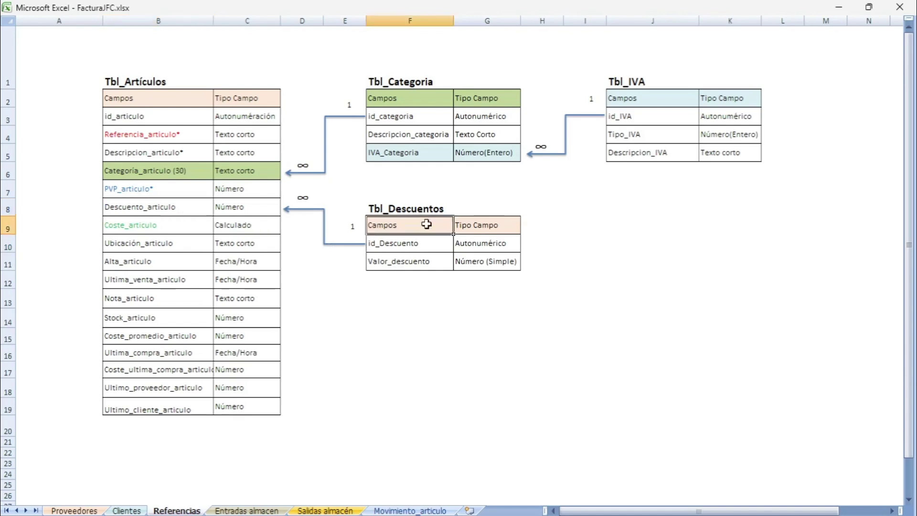
key("alt+Tab")
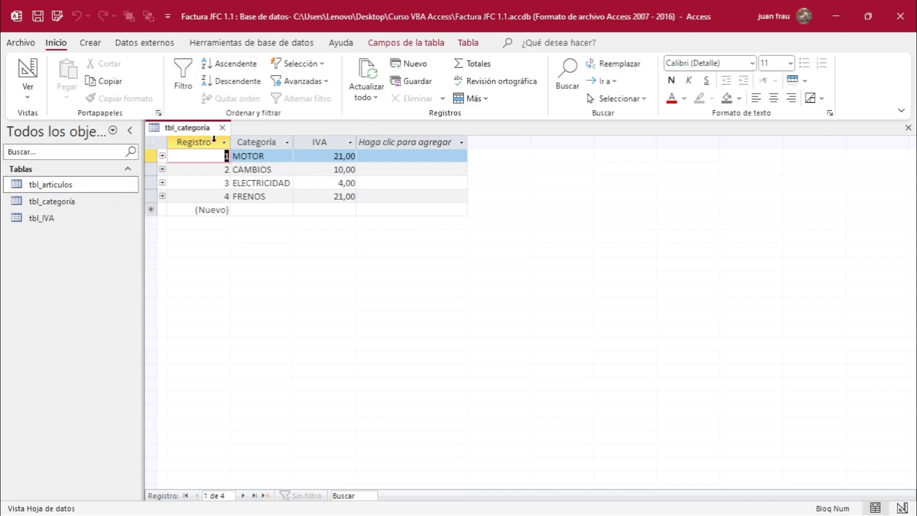
Close tbl_categoría and open tbl_articulos in design view
left_click(222, 127)
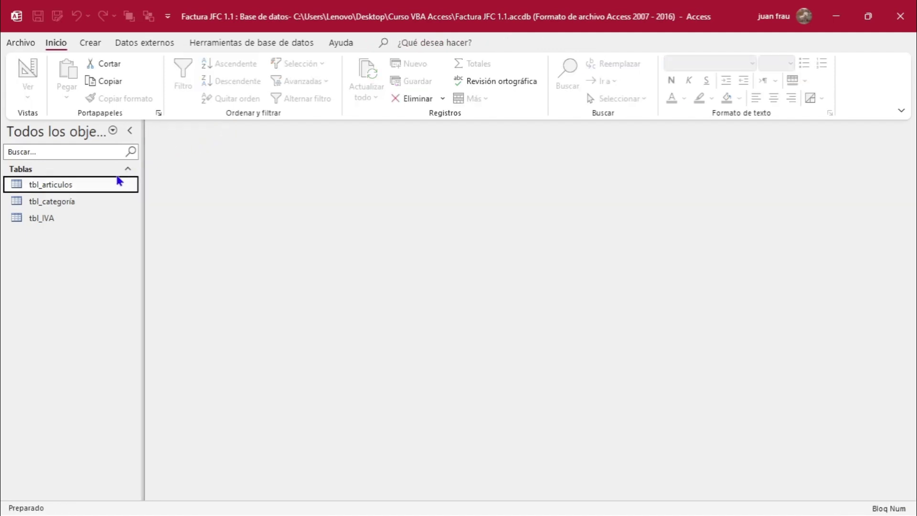
right_click(109, 185)
left_click(156, 210)
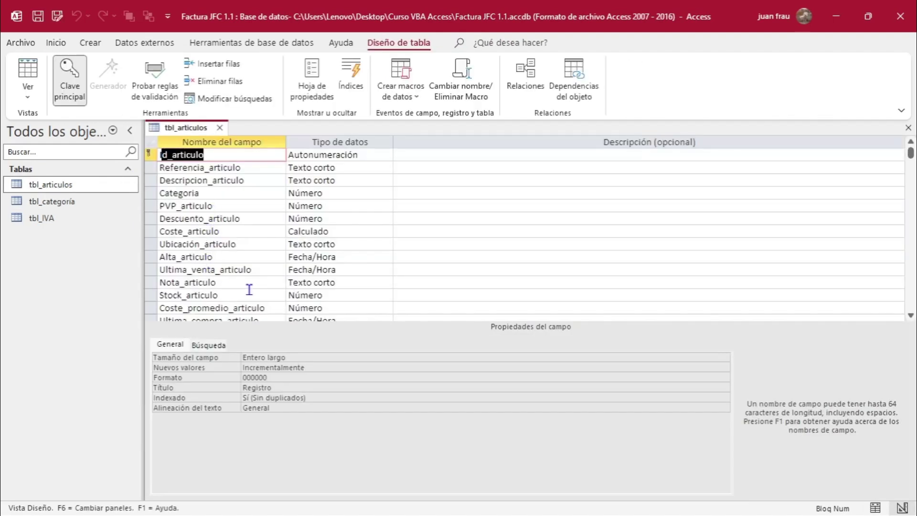
Set the display control of the Descuento_articulo field to Cuadro combinado in its lookup properties
scroll(253, 287, "down", 1)
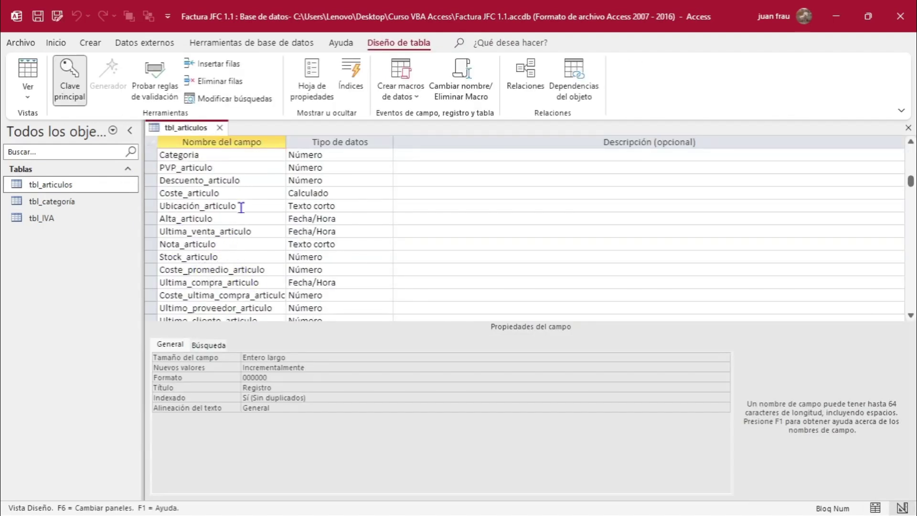
left_click(254, 181)
left_click(341, 180)
left_click(210, 345)
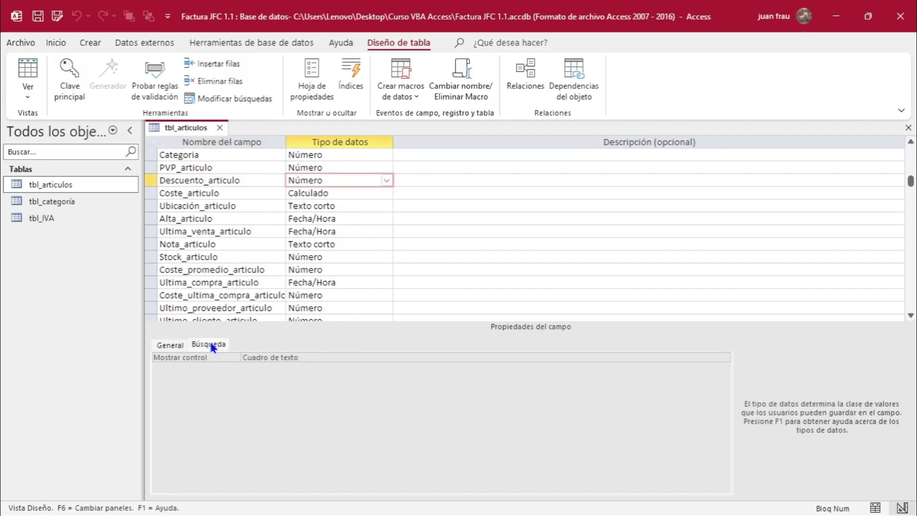
left_click(725, 358)
left_click(279, 385)
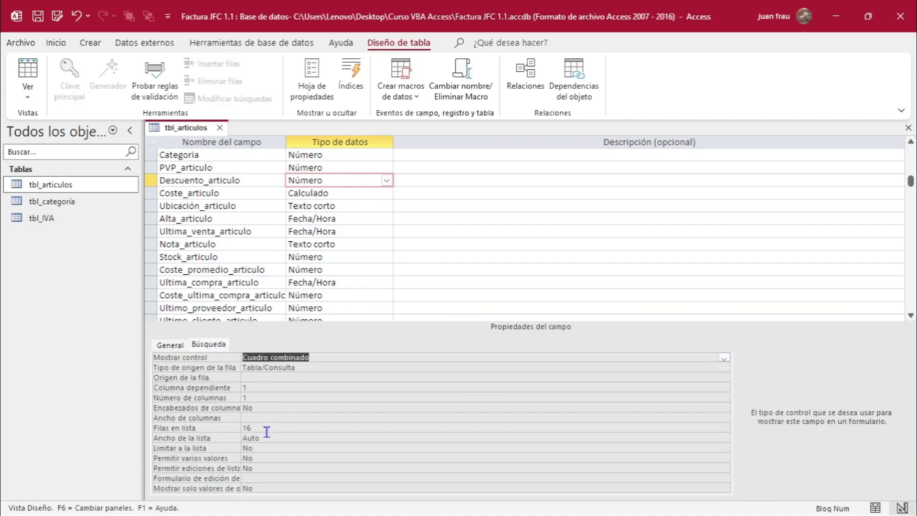